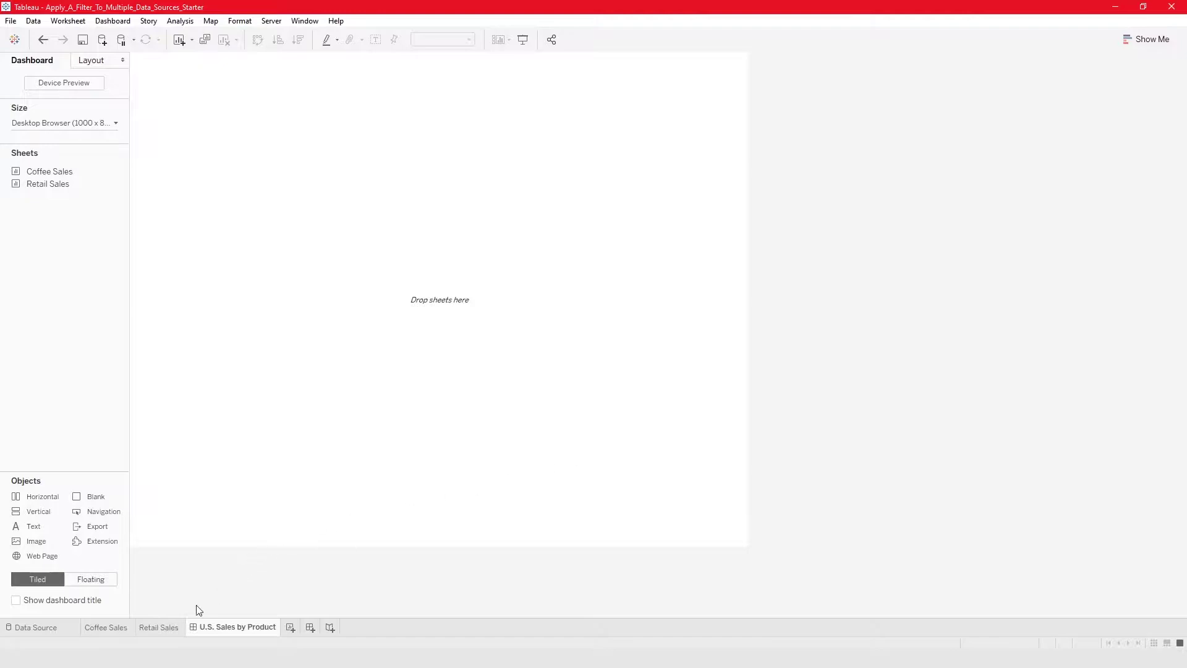
# Review the Coffee Sales and Retail Sales worksheets and show a Region filter on Retail Sales
pyautogui.click(156, 627)
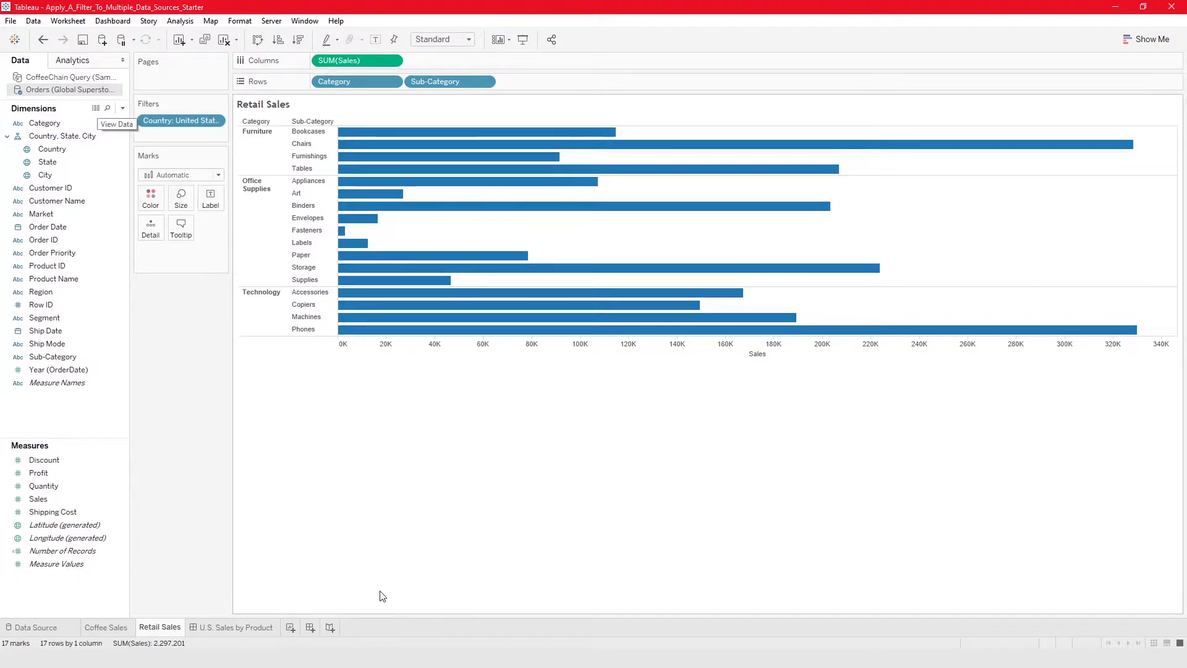
pyautogui.click(116, 629)
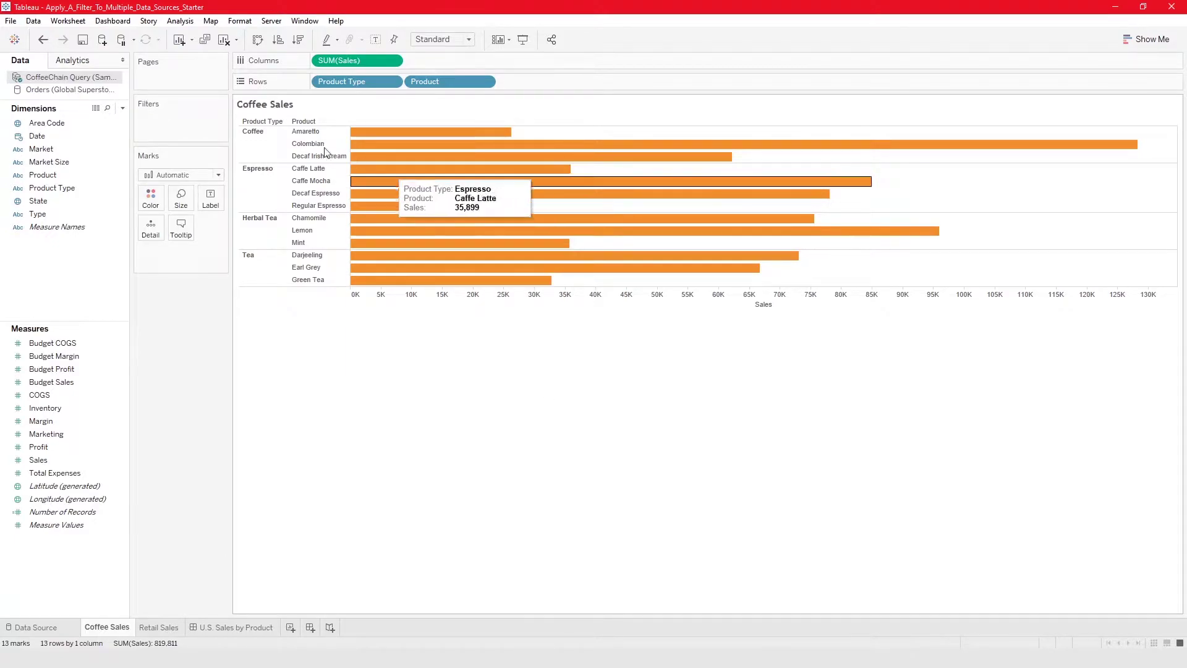
pyautogui.click(173, 630)
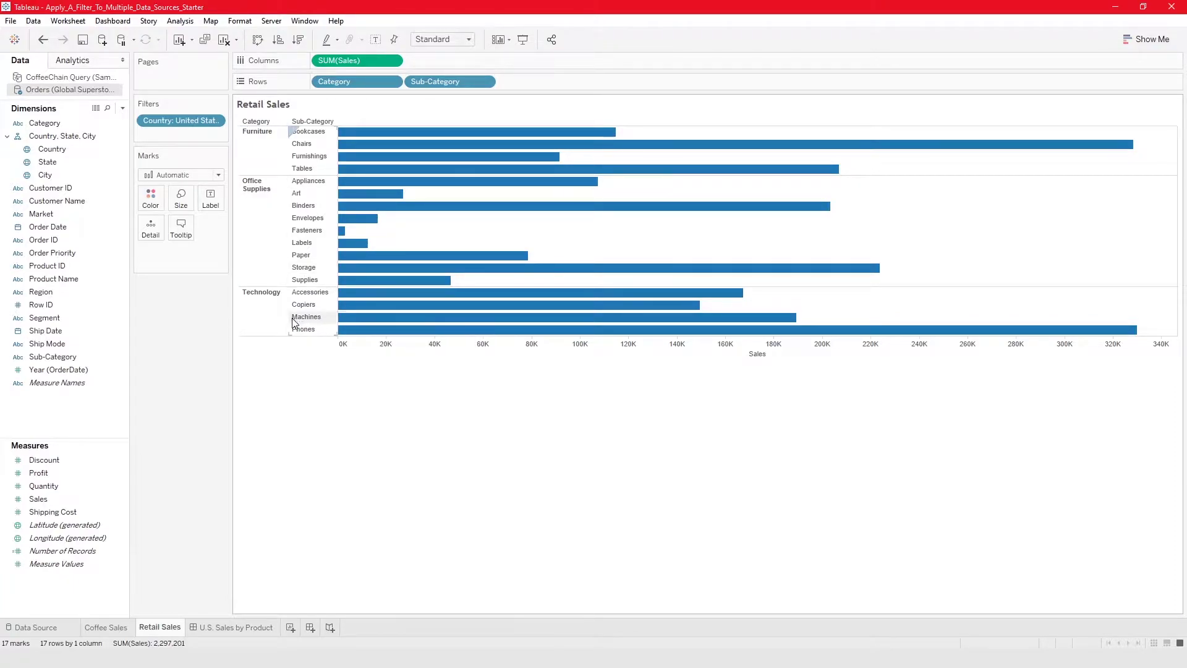
pyautogui.click(104, 295)
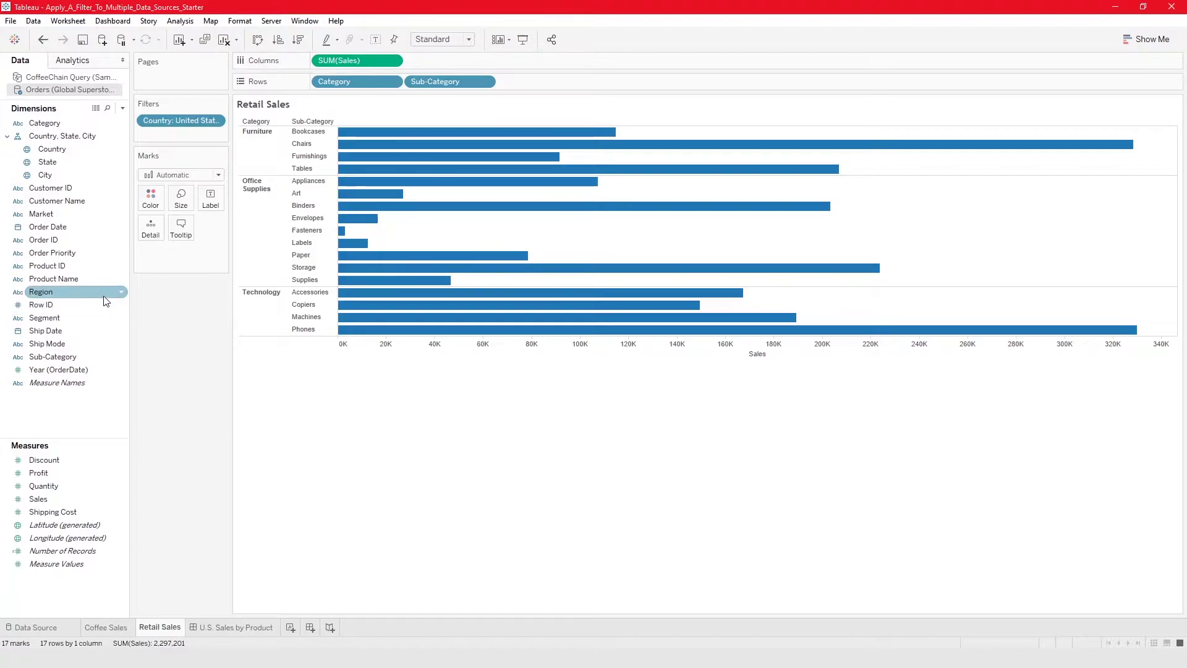
pyautogui.click(121, 294)
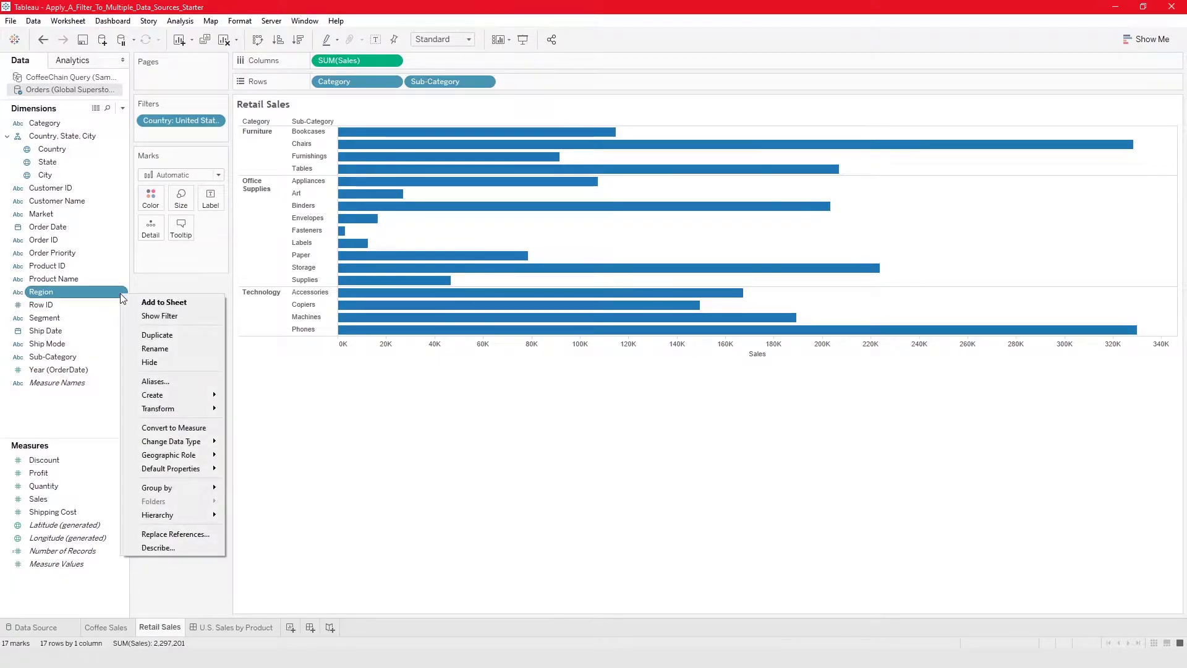
pyautogui.click(159, 317)
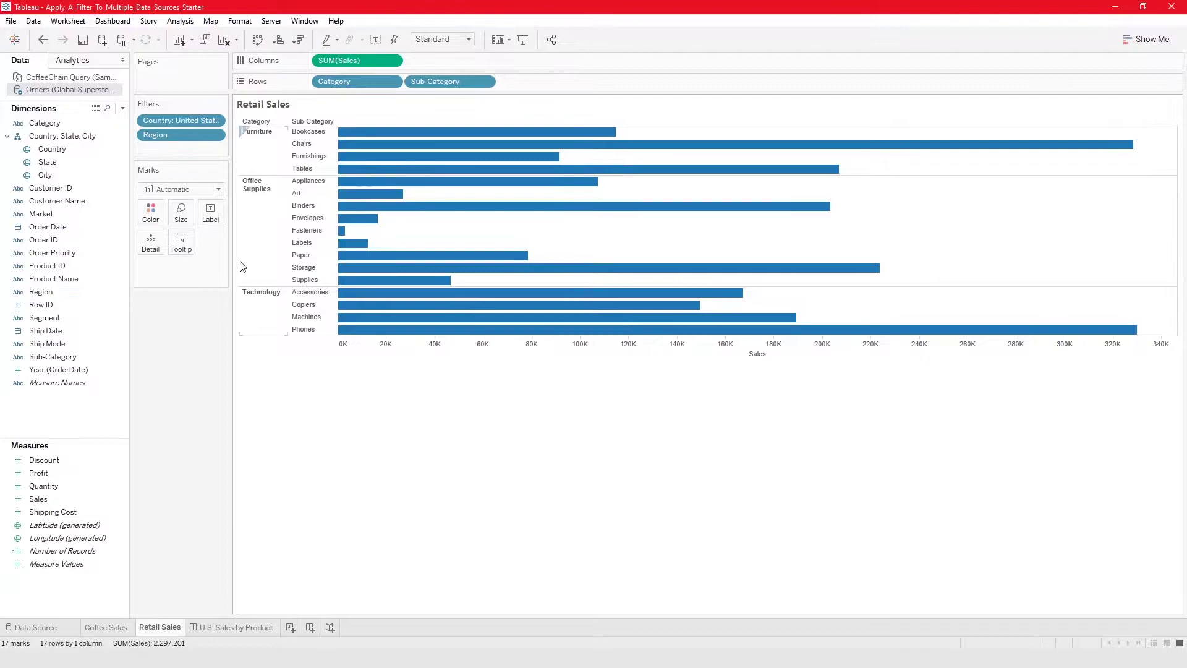
# Place the Coffee Sales sheet on the U.S. Sales by Product dashboard and add Retail Sales below it
pyautogui.click(253, 628)
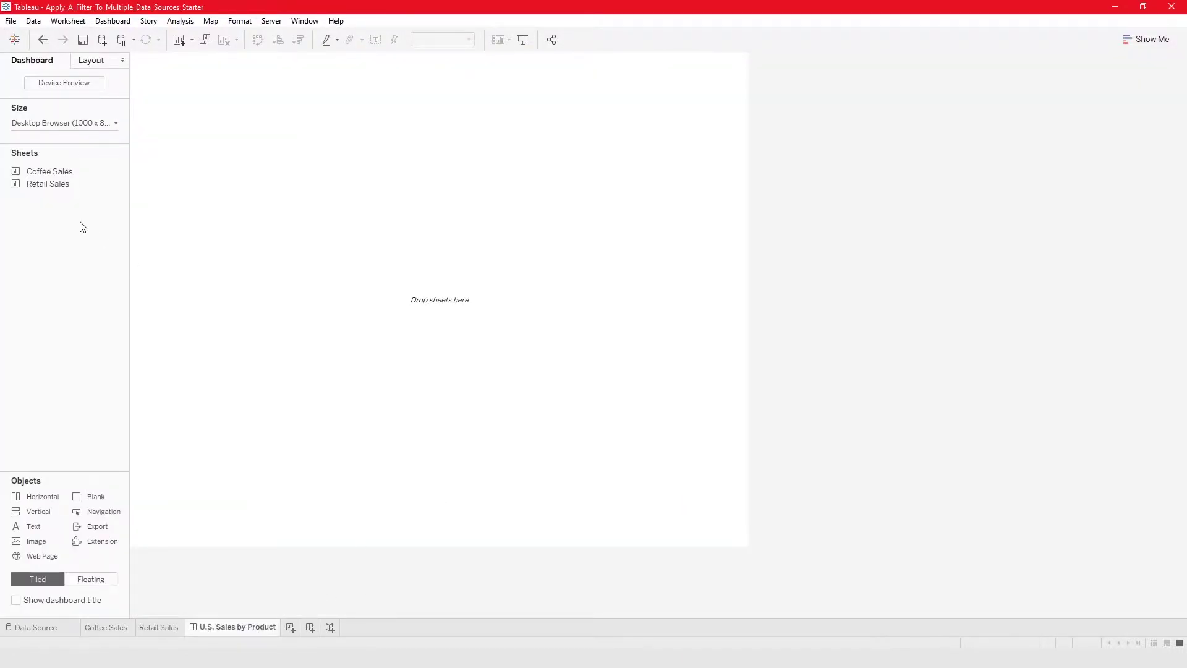
pyautogui.moveTo(50, 173); pyautogui.dragTo(306, 161)
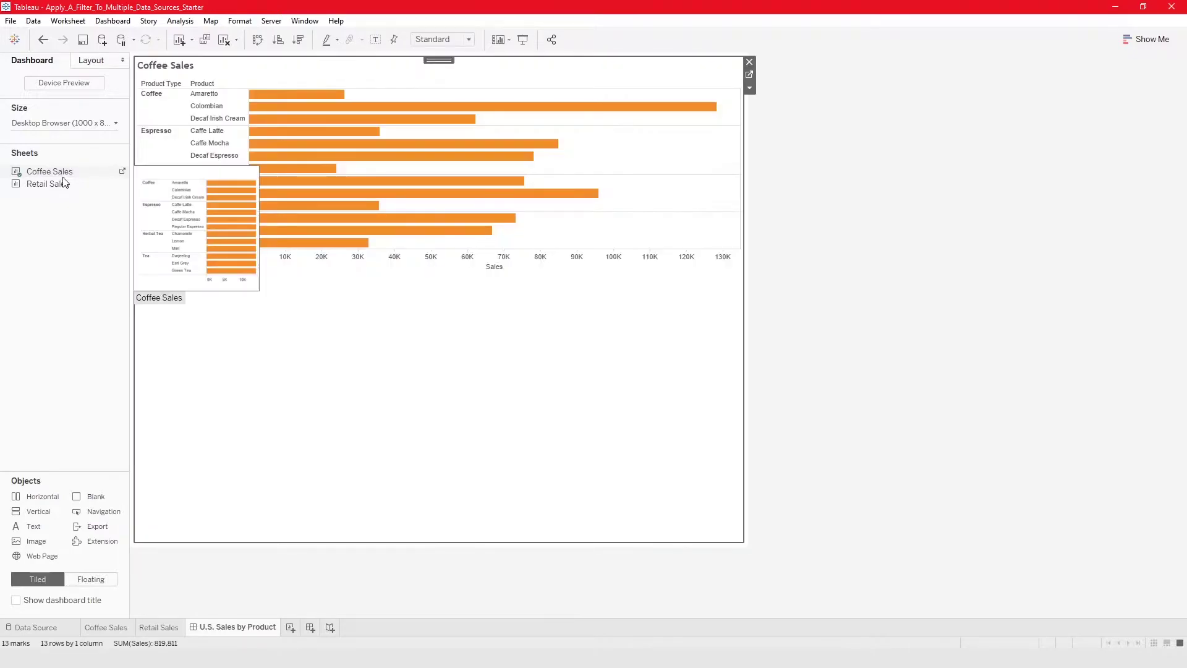
pyautogui.moveTo(53, 185)
pyautogui.mouseDown()
pyautogui.moveTo(497, 324)
pyautogui.moveTo(386, 358)
pyautogui.mouseUp()
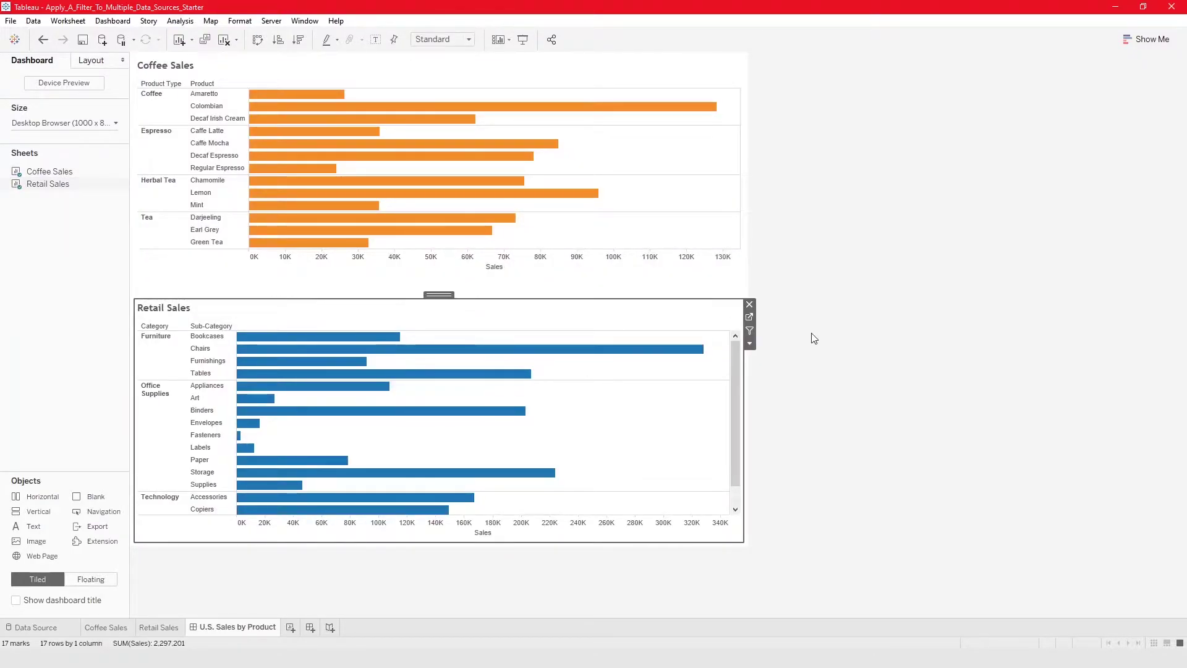
# Display the Region filter of the Retail Sales view on the dashboard
pyautogui.click(750, 344)
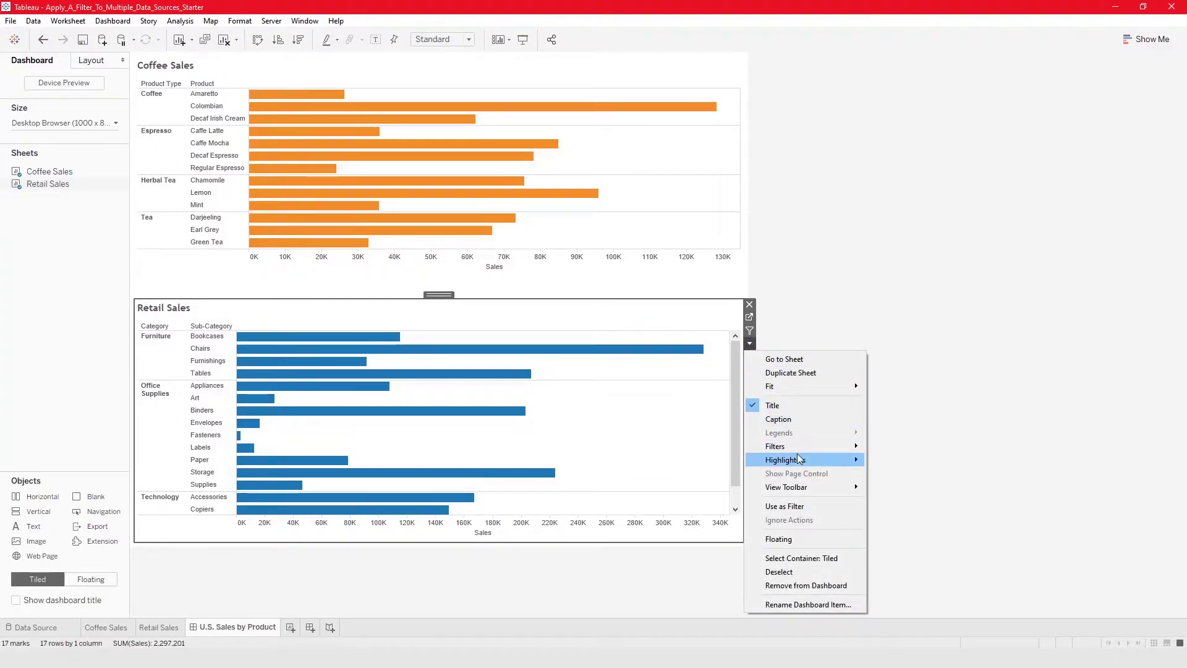
pyautogui.moveTo(798, 447)
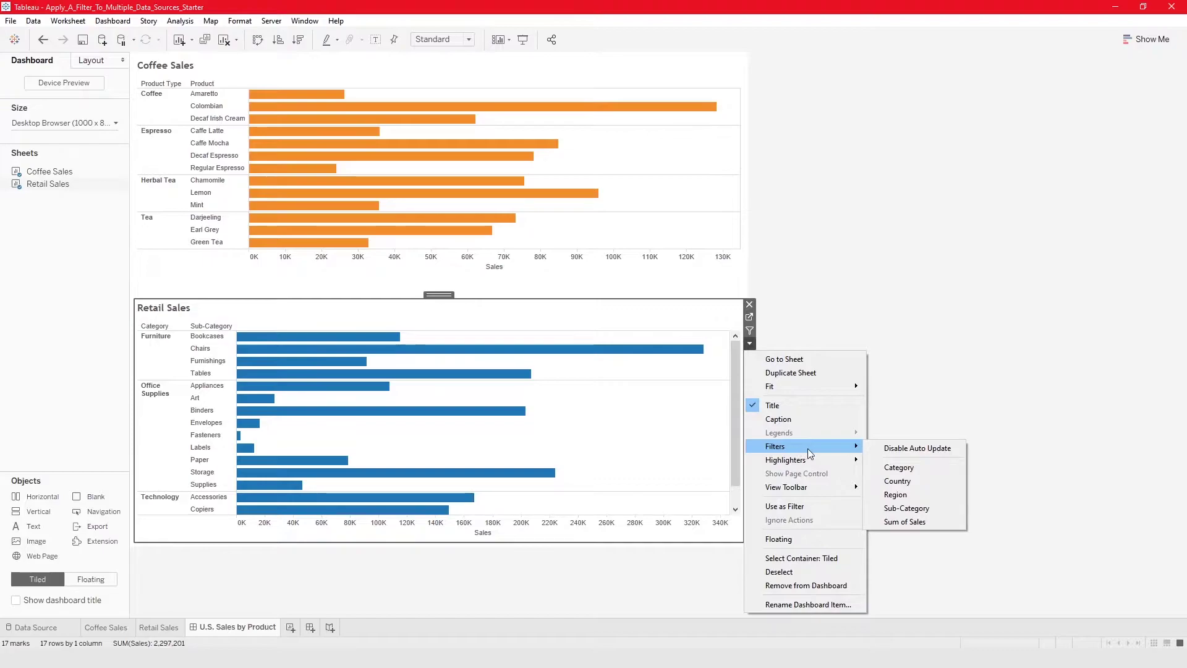
pyautogui.click(901, 493)
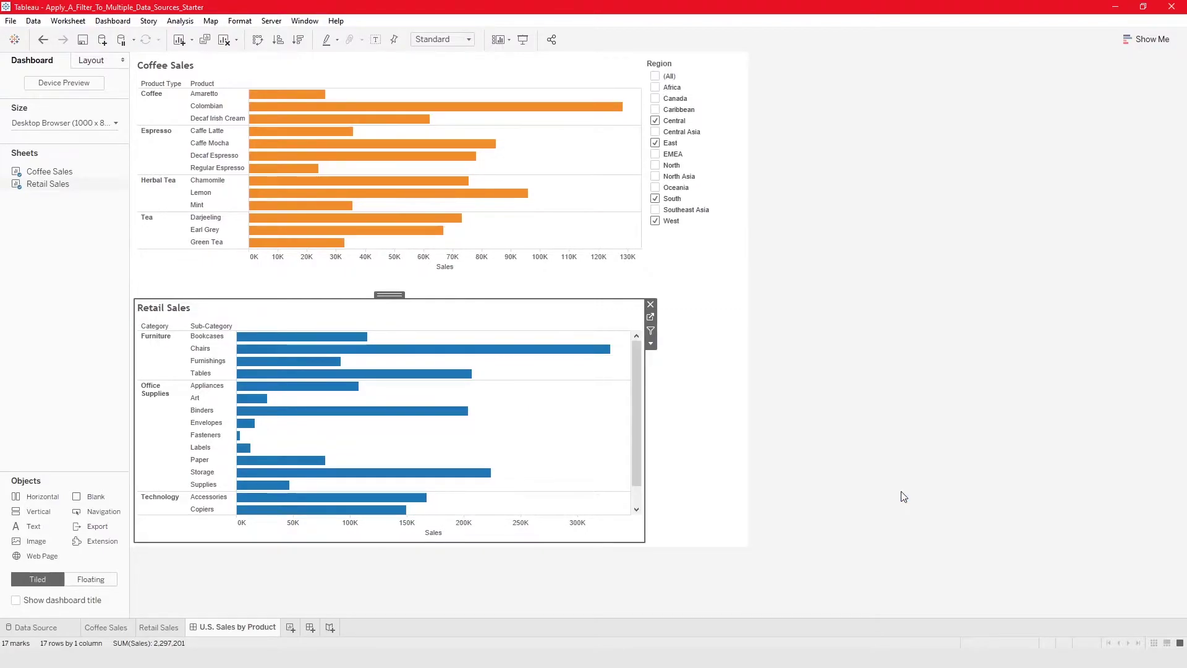
# Test the dashboard's Region filter by excluding South, and restore South to the selection
pyautogui.click(656, 200)
pyautogui.click(657, 199)
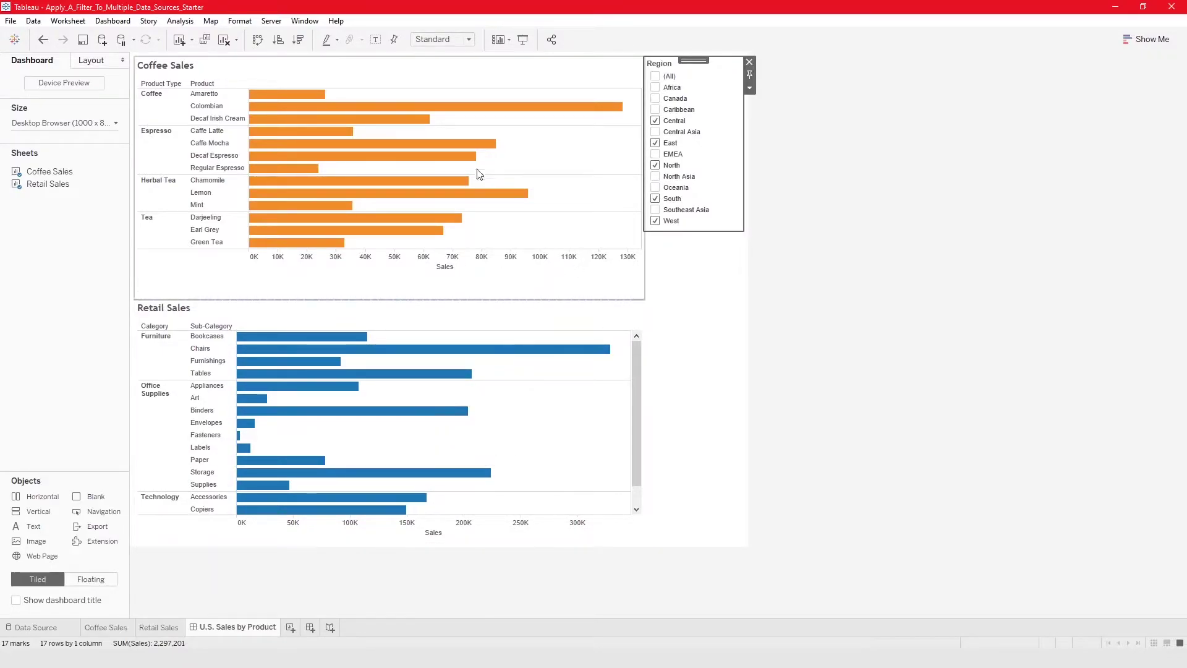
pyautogui.click(655, 165)
pyautogui.click(654, 199)
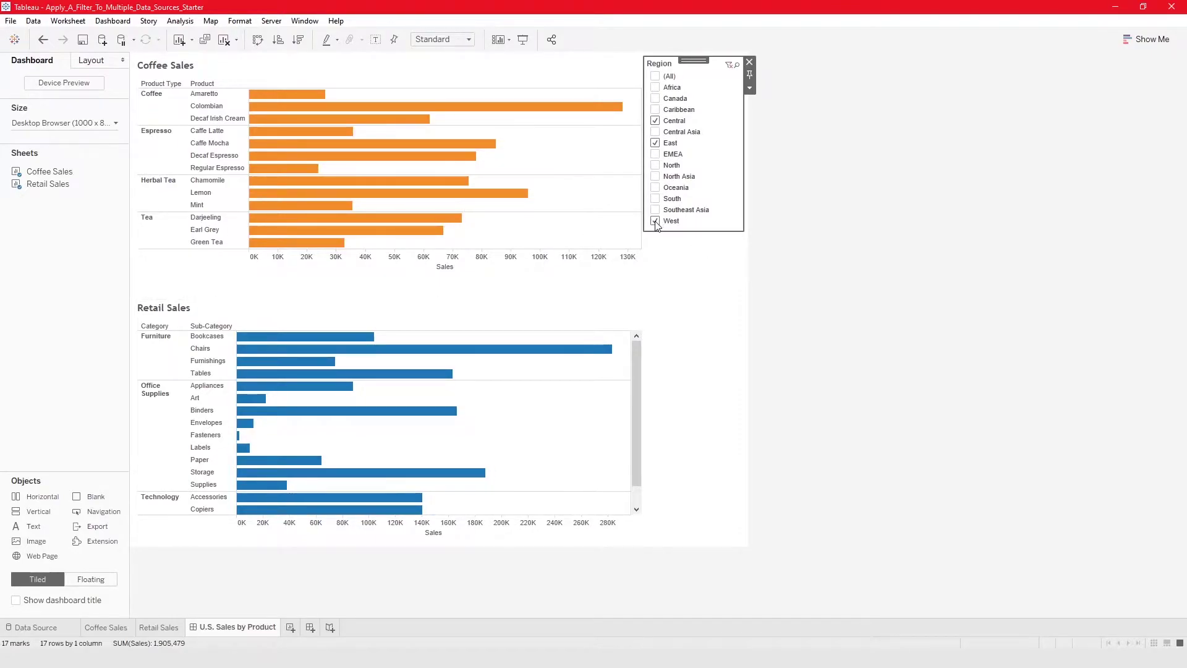
pyautogui.click(656, 199)
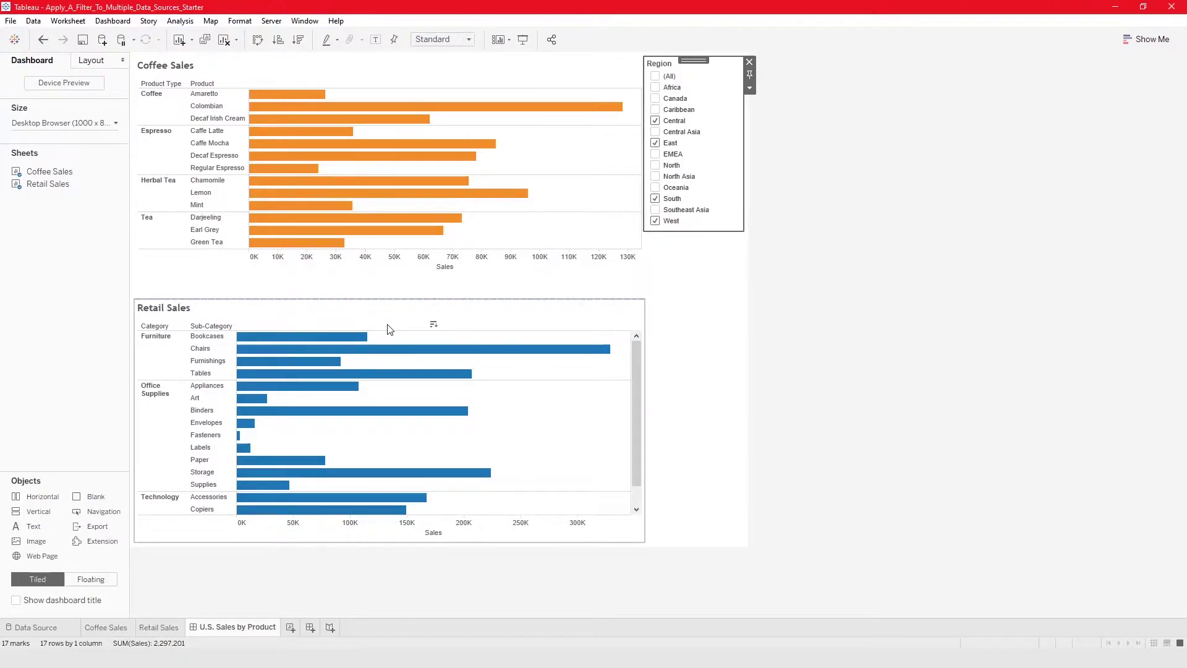
# From the Retail Sales worksheet, examine the CoffeeChain Query source data, checking the values in its Market column
pyautogui.hotkey('ctrl', 'shift', 'Tab')
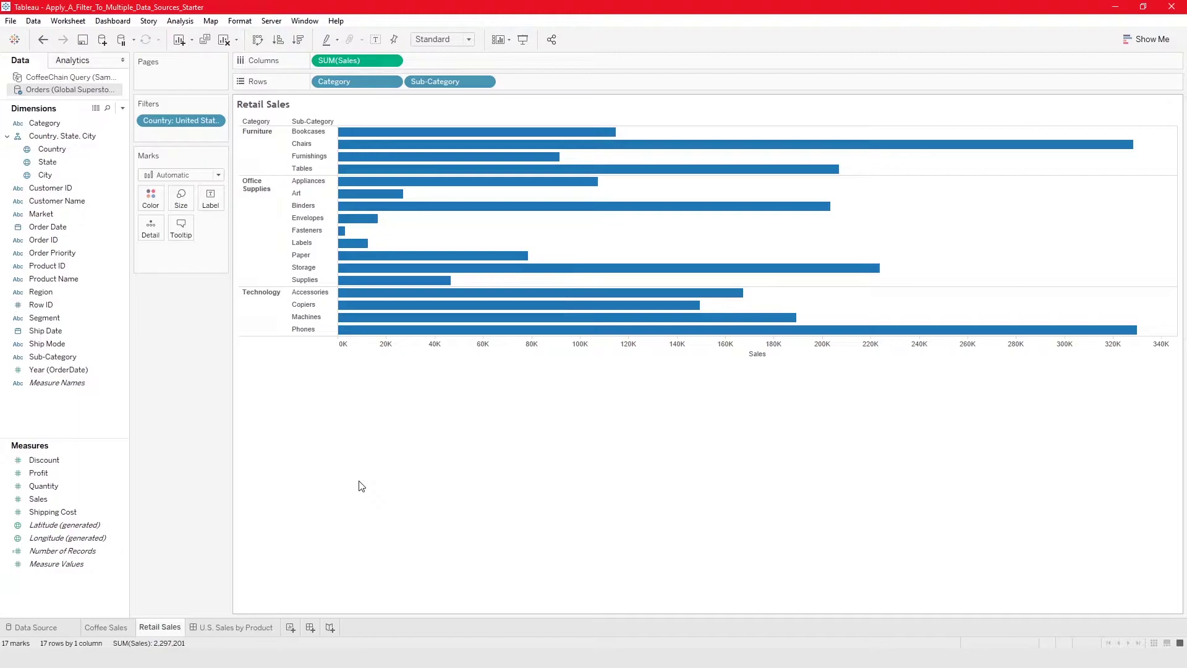
pyautogui.click(85, 79)
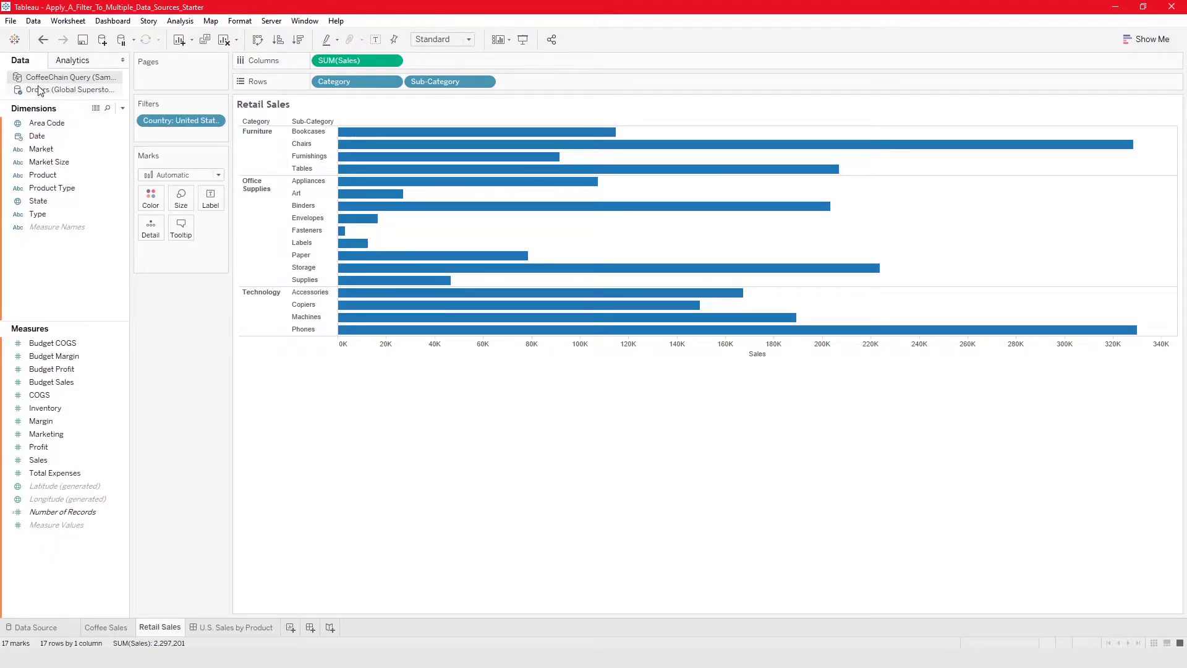
pyautogui.click(46, 151)
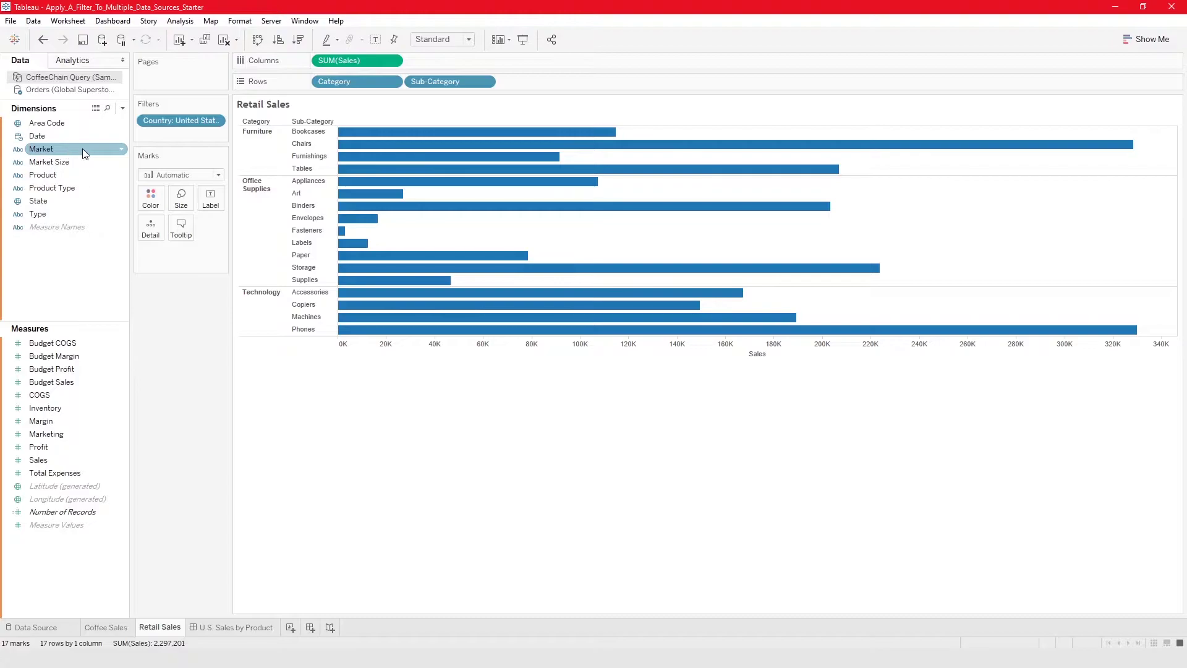
pyautogui.click(114, 124)
pyautogui.click(96, 108)
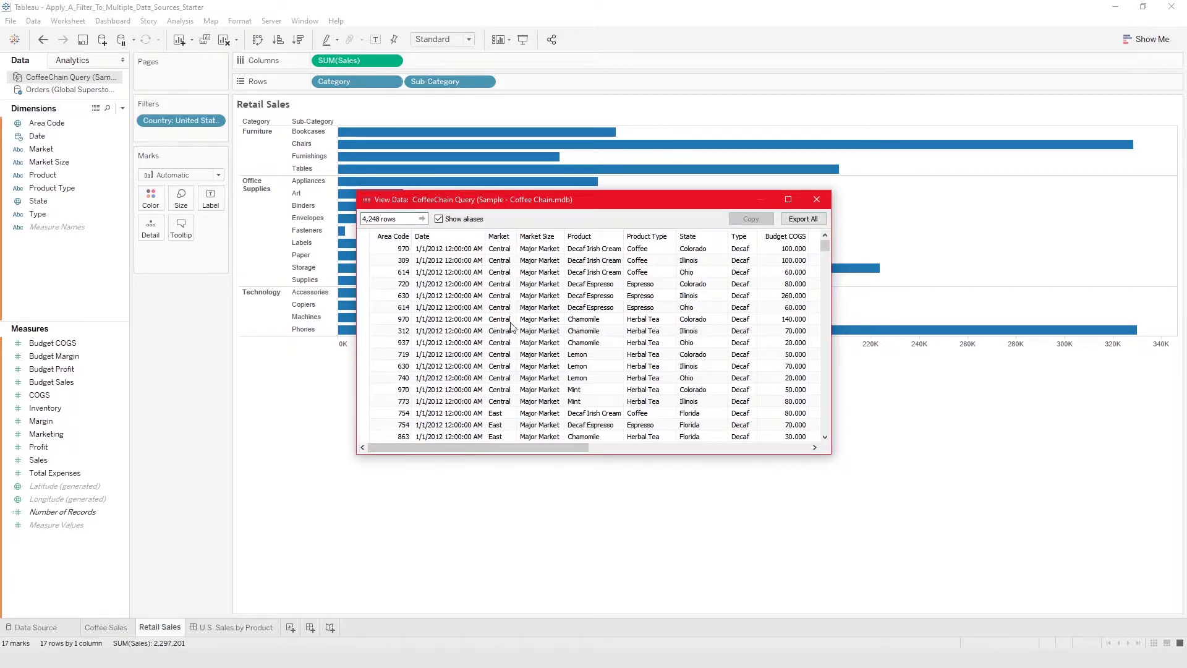
pyautogui.scroll(-10, 500, 403)
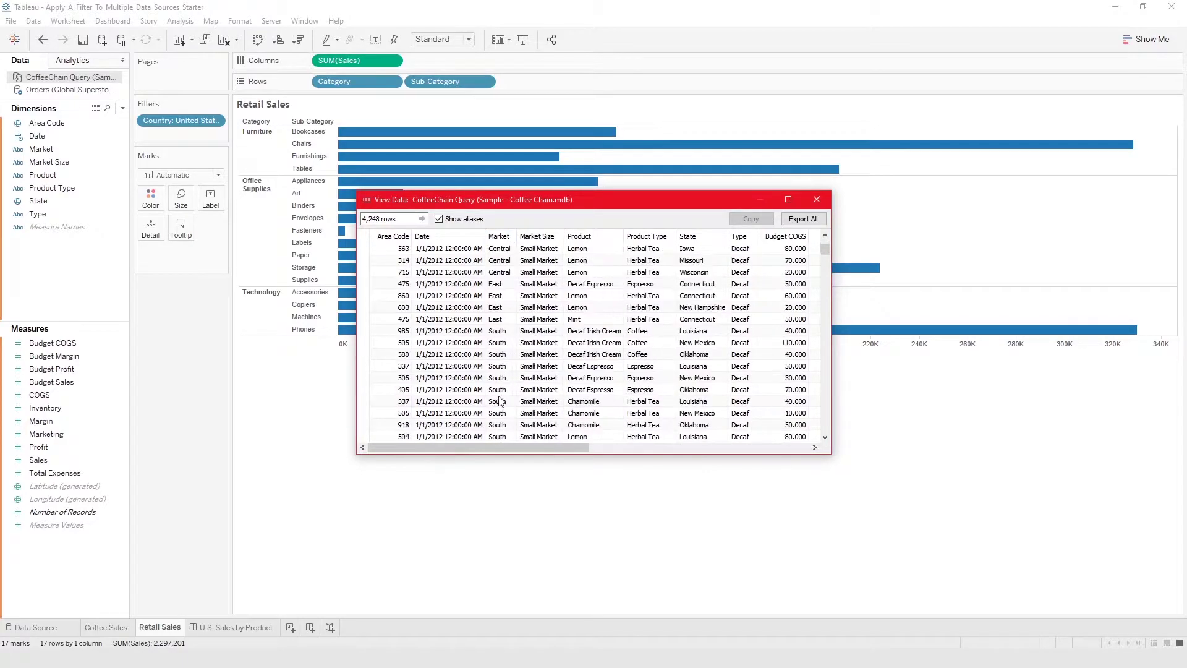
pyautogui.scroll(10, 501, 406)
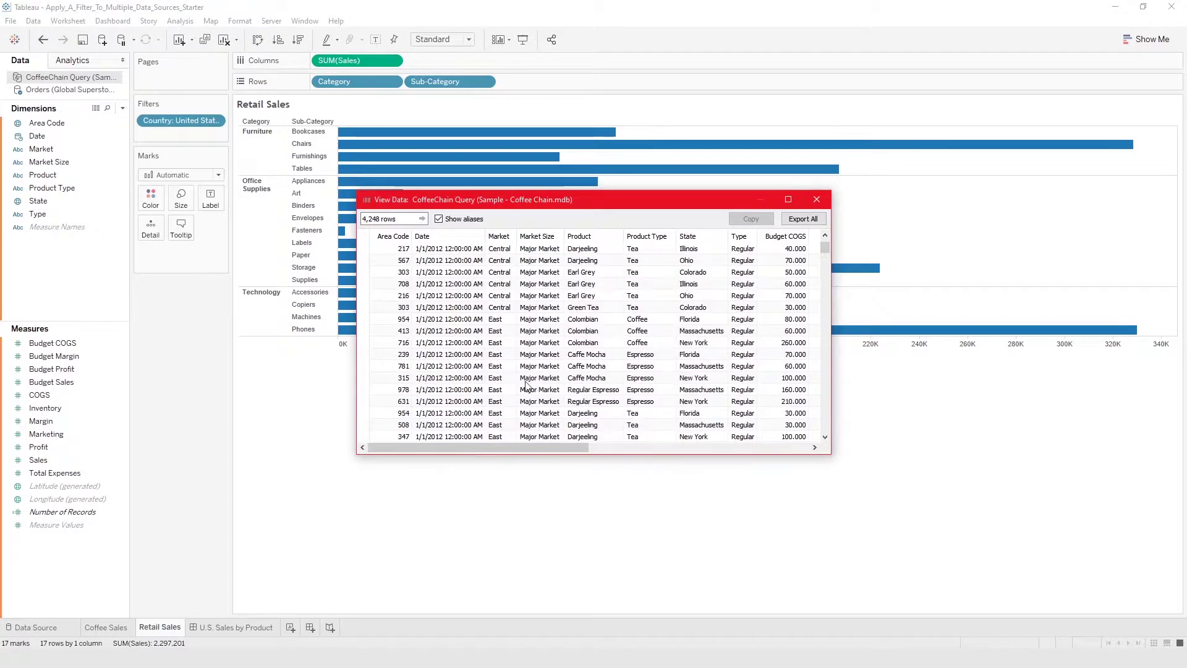
pyautogui.click(819, 201)
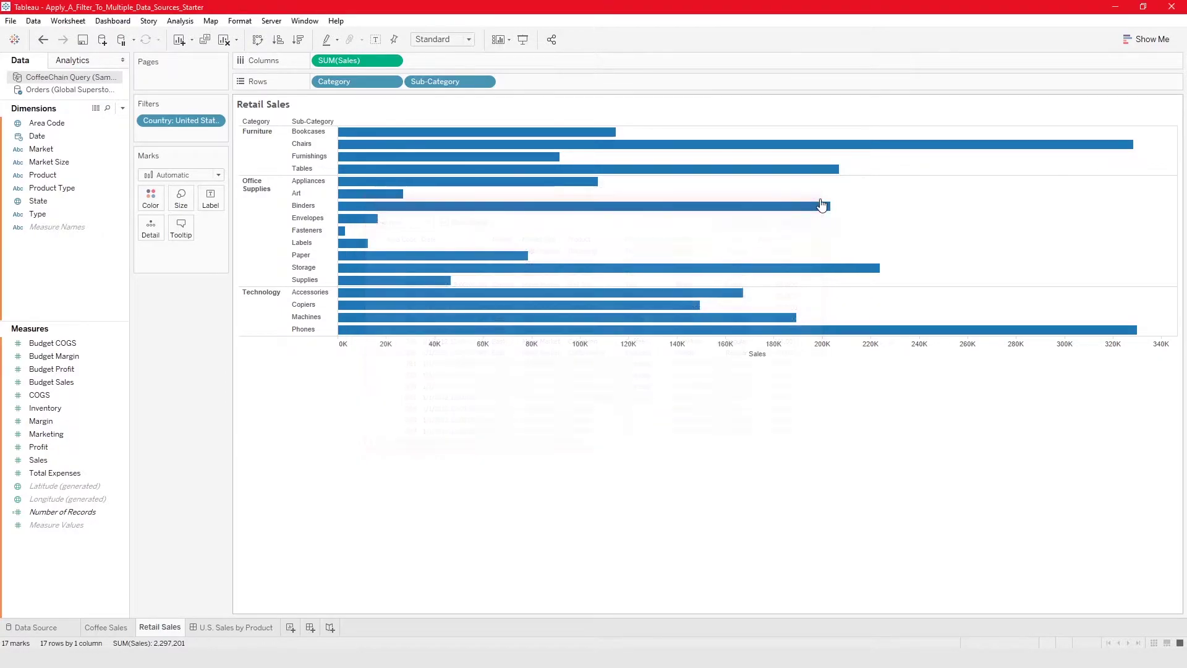
# Examine the Orders (Global Superstore) source data, comparing its Market and Region columns and sorting the rows by Region
pyautogui.click(54, 90)
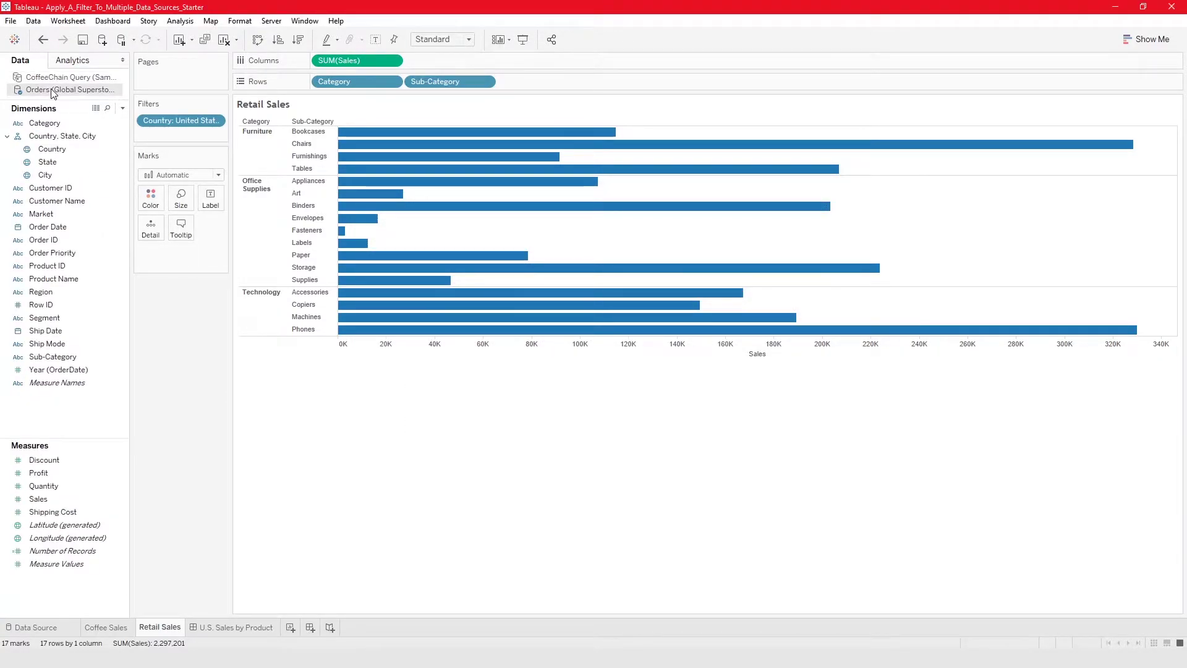
pyautogui.click(96, 109)
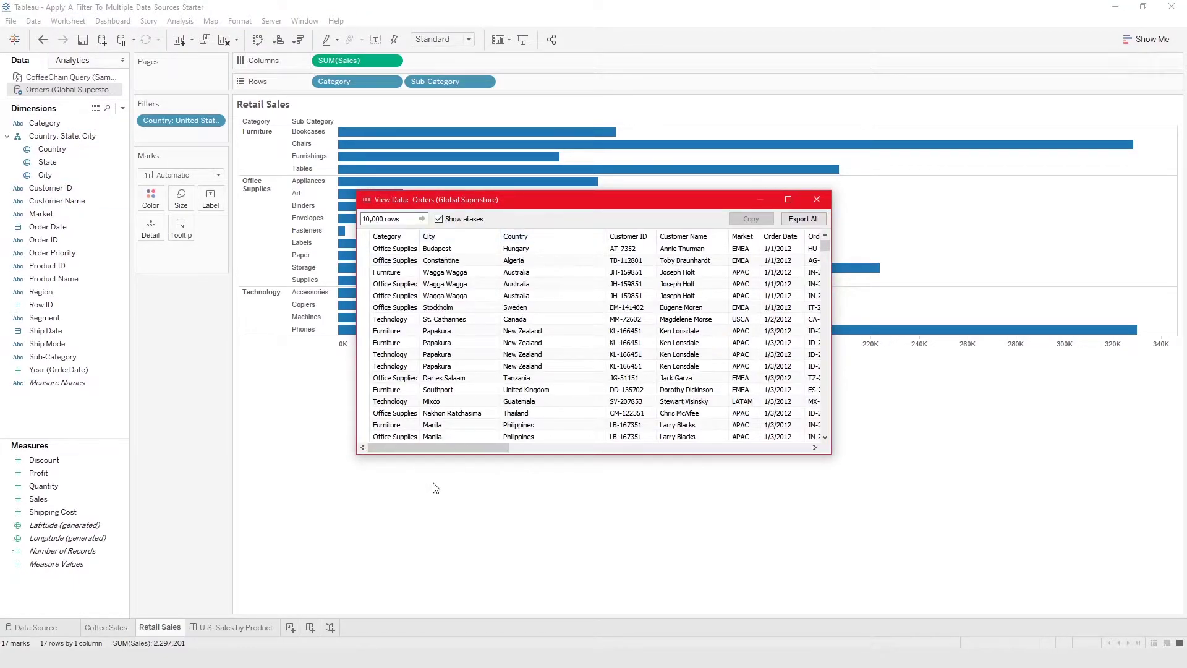
pyautogui.moveTo(462, 445); pyautogui.dragTo(498, 445)
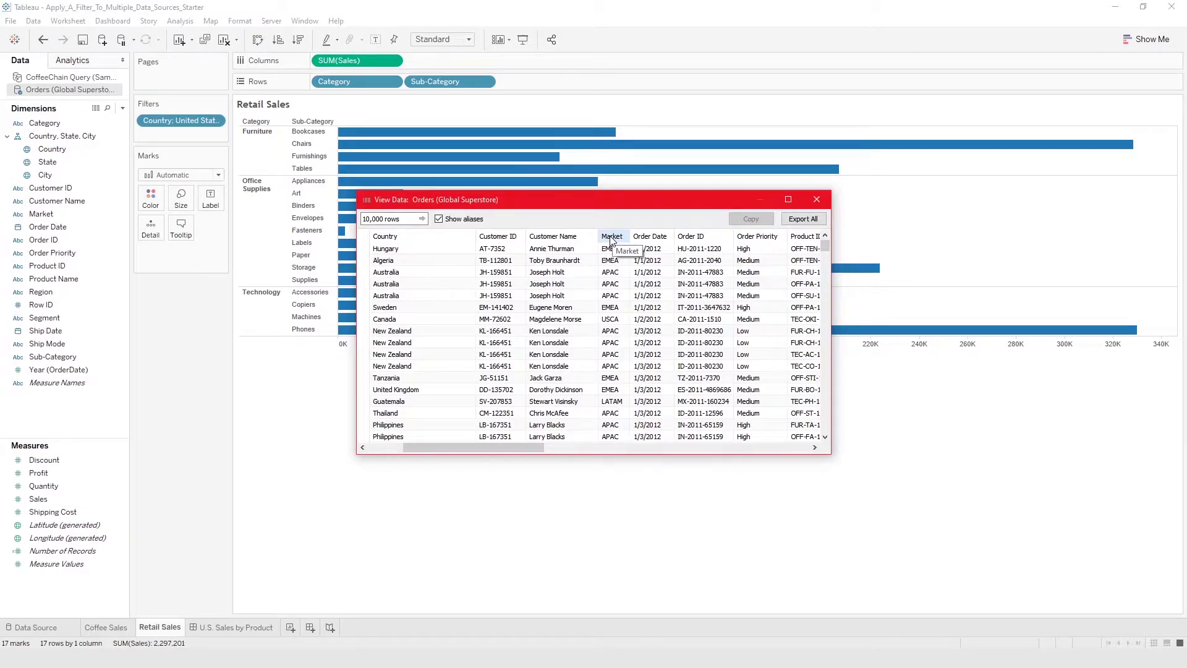
pyautogui.moveTo(532, 446); pyautogui.dragTo(676, 458)
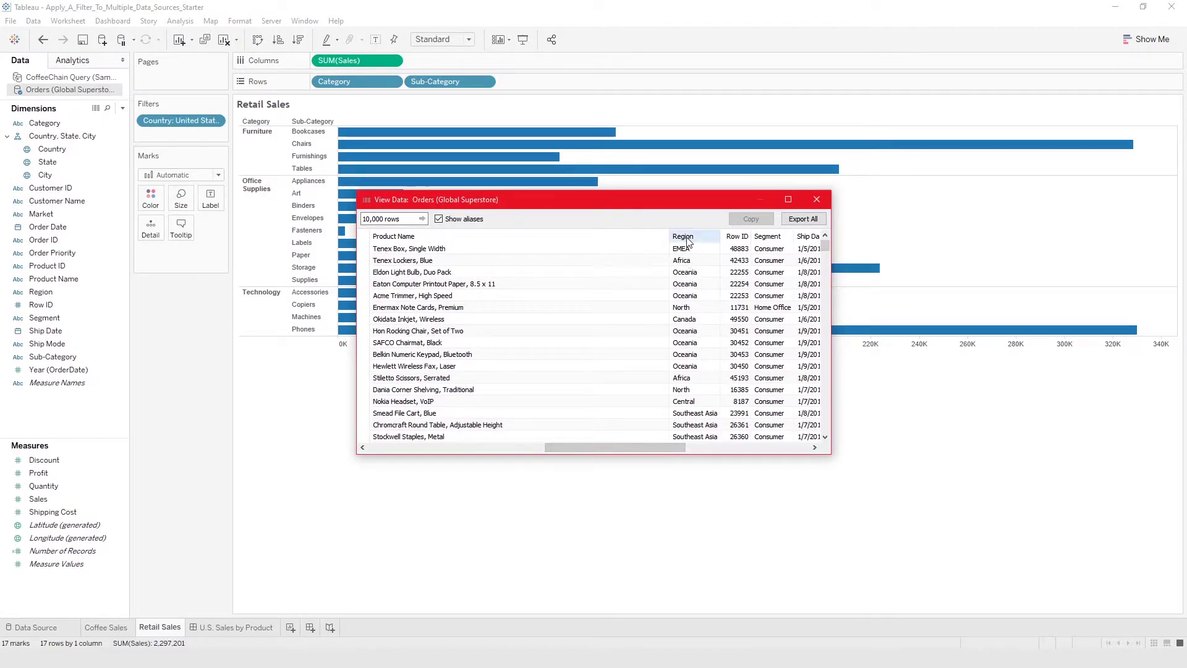
pyautogui.click(683, 237)
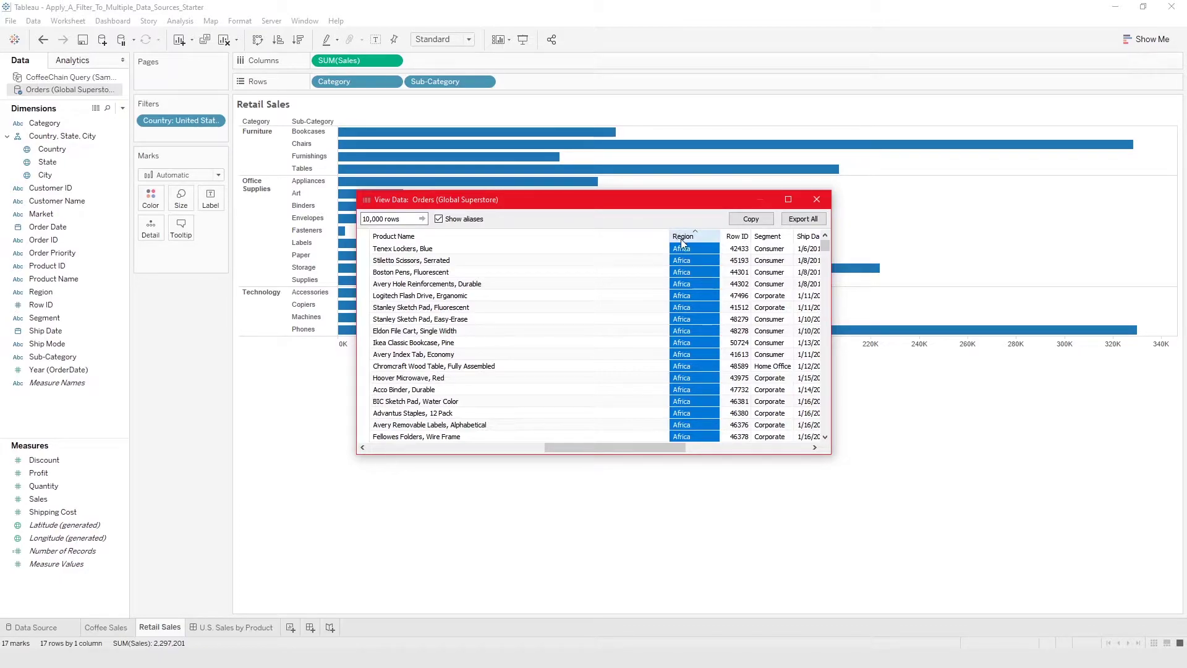
pyautogui.click(818, 199)
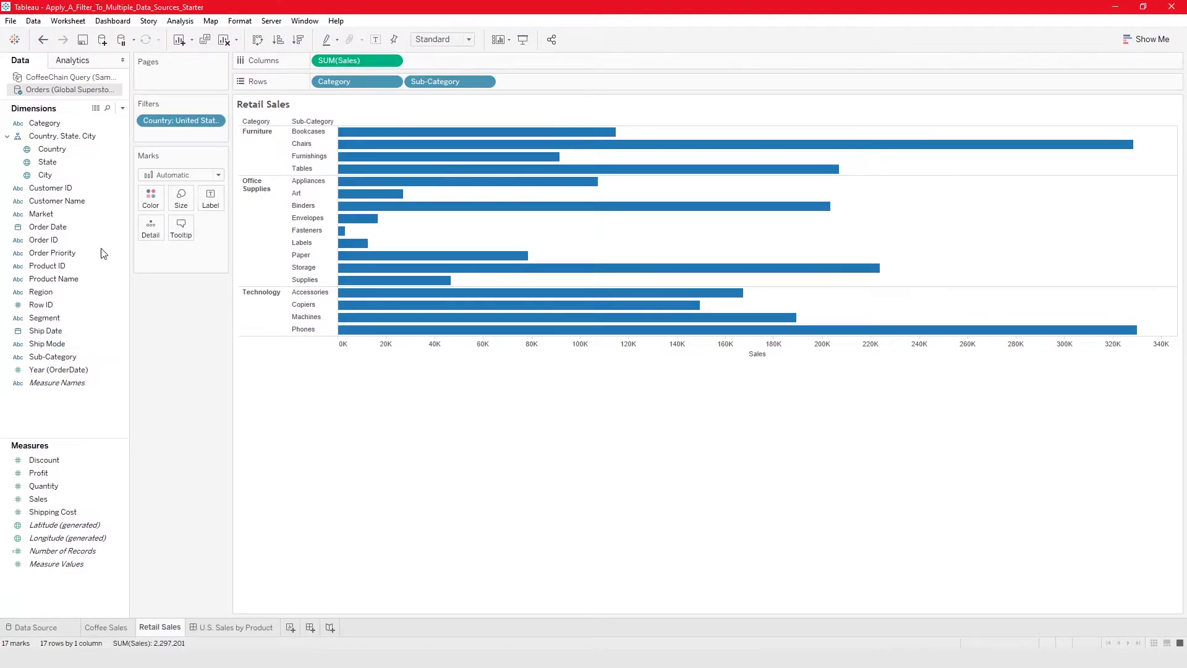
# Add a custom blend relationship mapping Region in Orders (Global Superstore) to Market in CoffeeChain Query
pyautogui.click(35, 21)
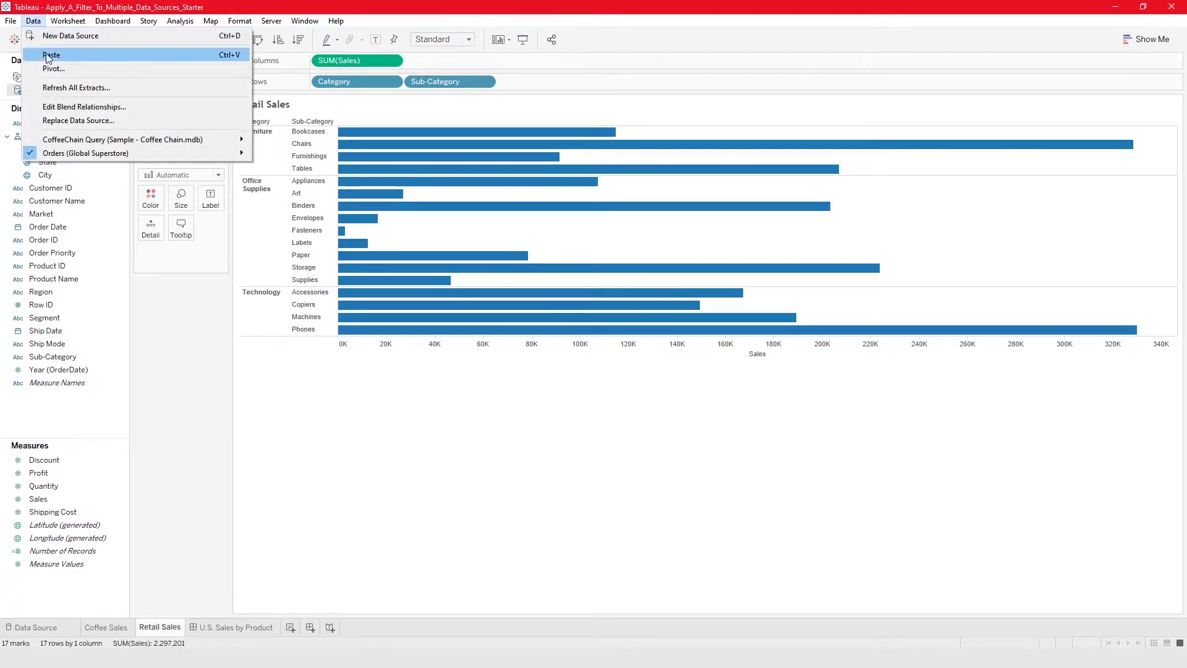
pyautogui.click(55, 107)
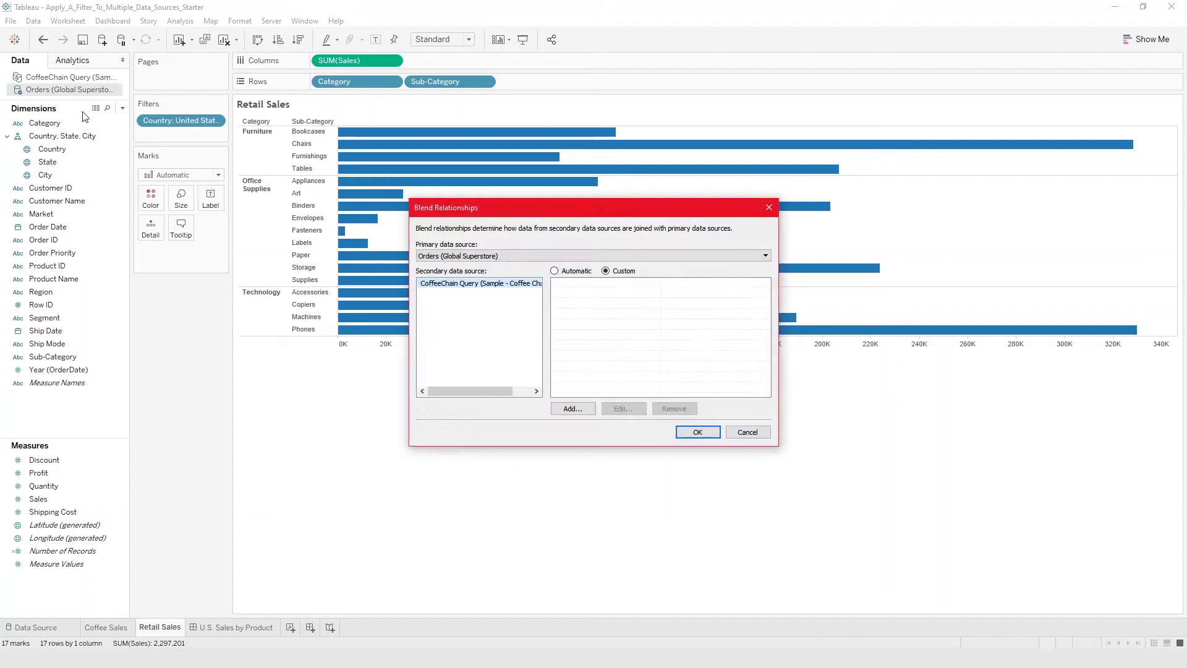
pyautogui.click(572, 409)
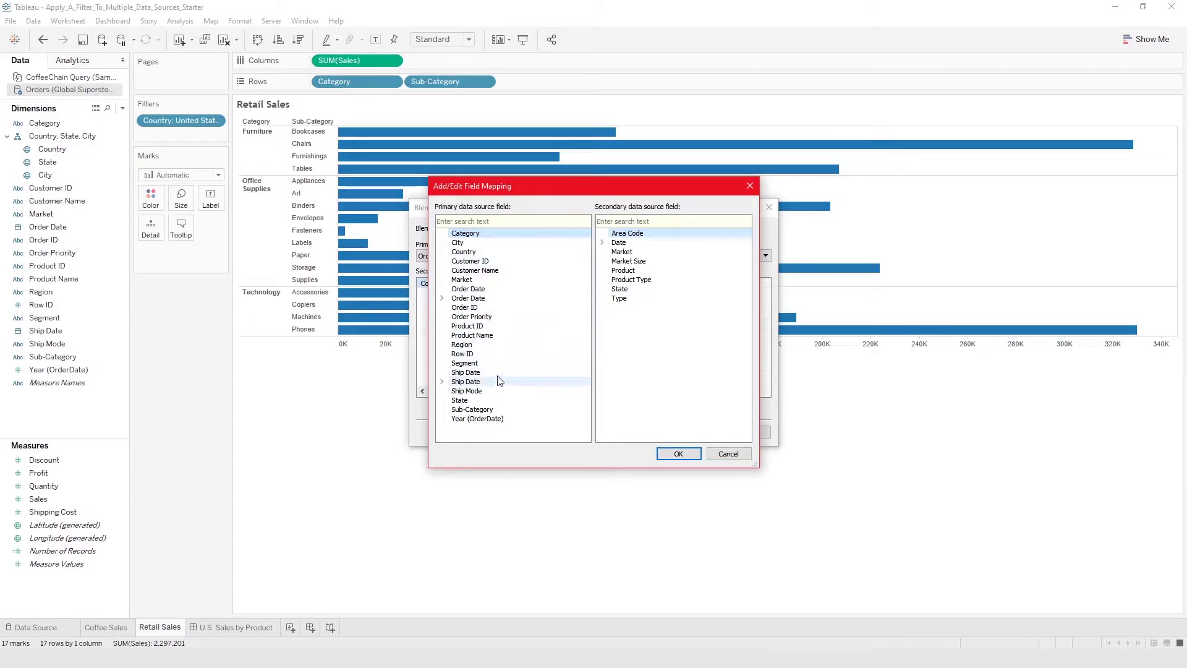
pyautogui.click(501, 348)
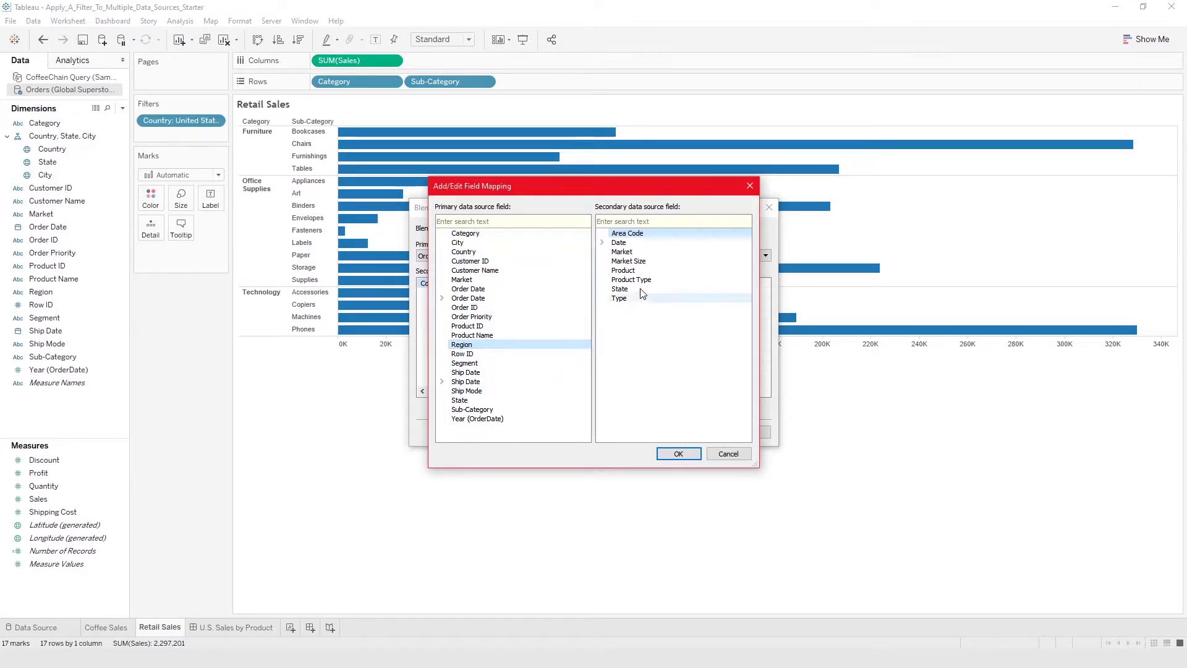
pyautogui.click(643, 253)
pyautogui.click(677, 452)
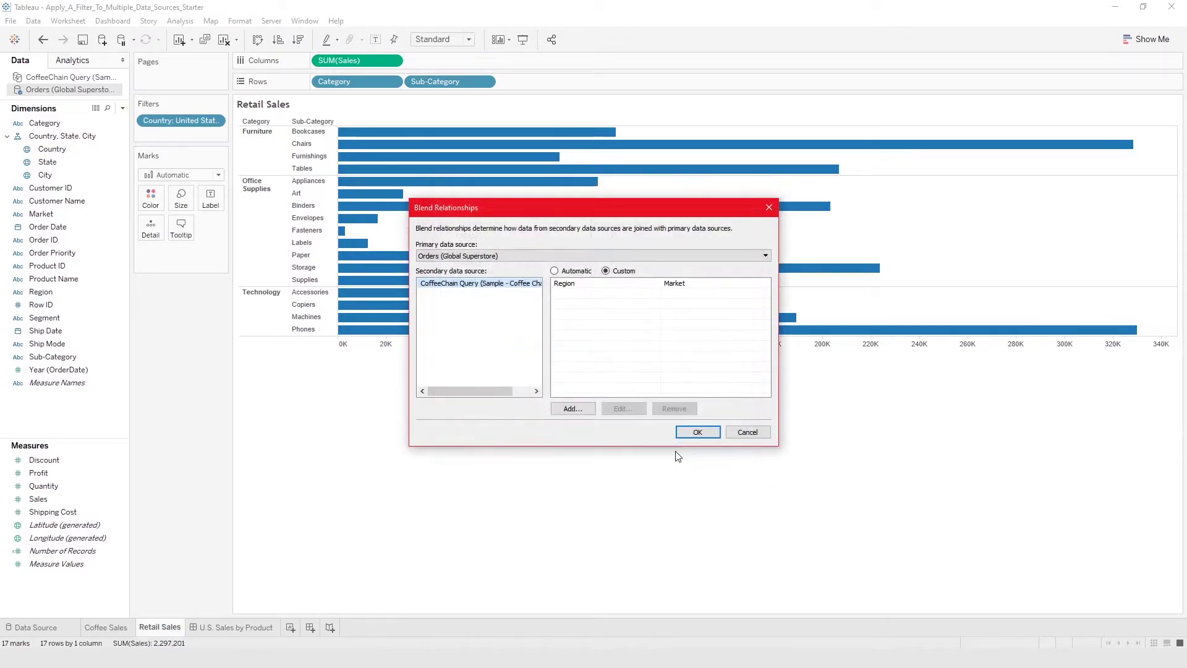
pyautogui.click(635, 286)
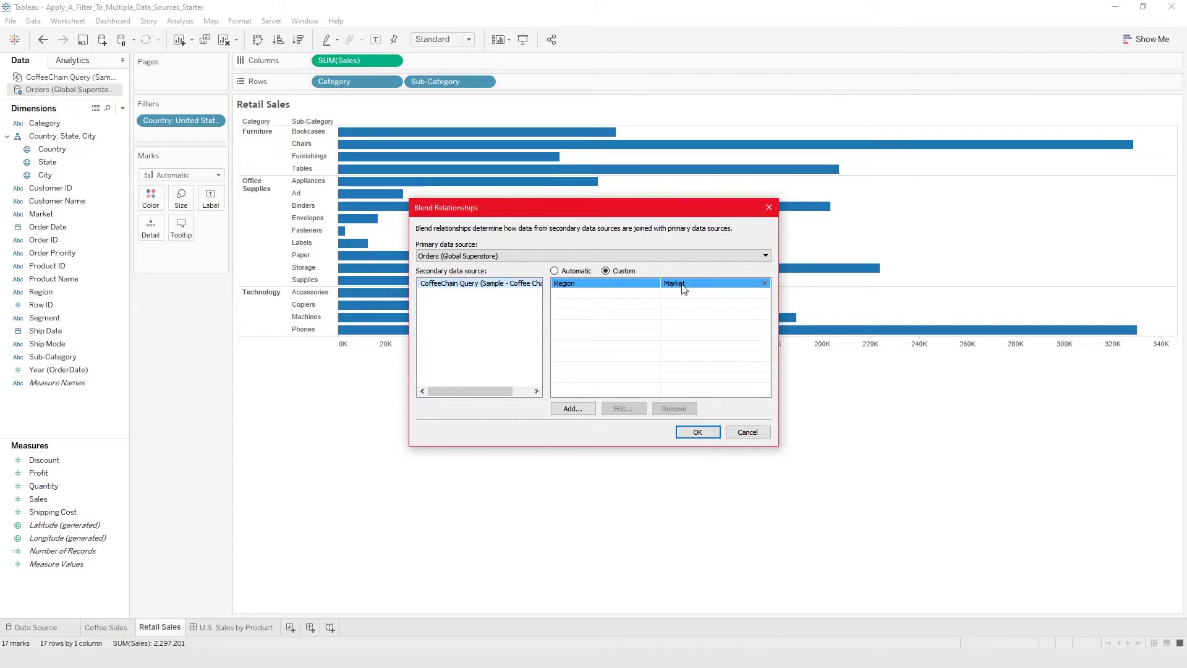
pyautogui.click(689, 327)
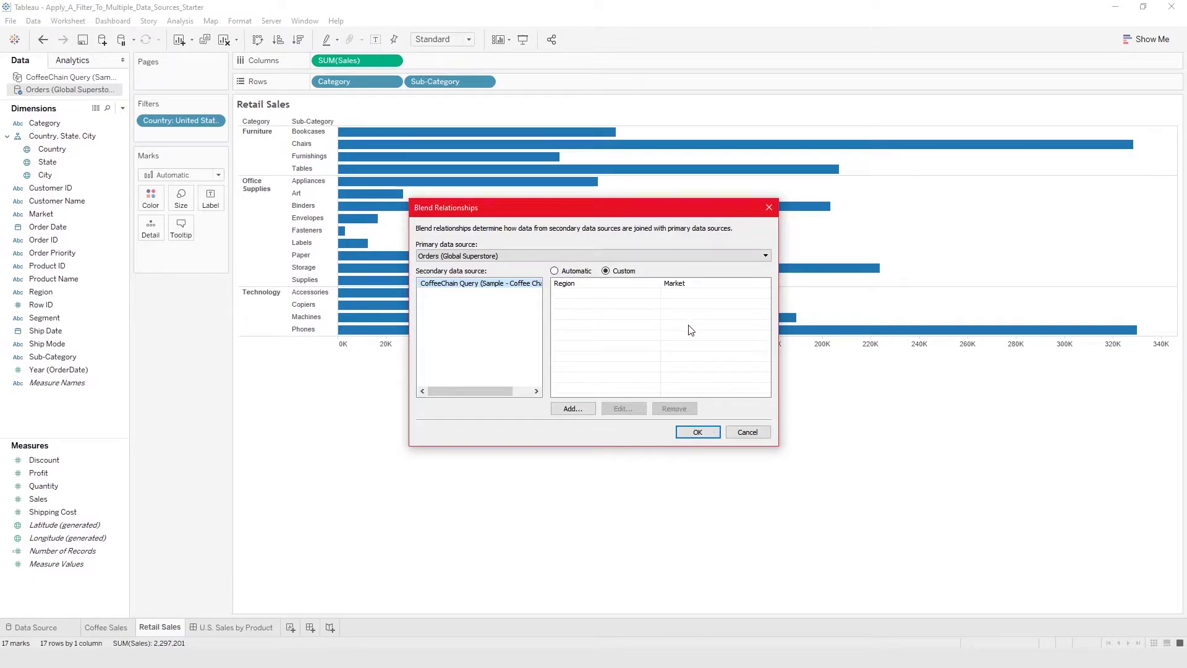
pyautogui.click(698, 433)
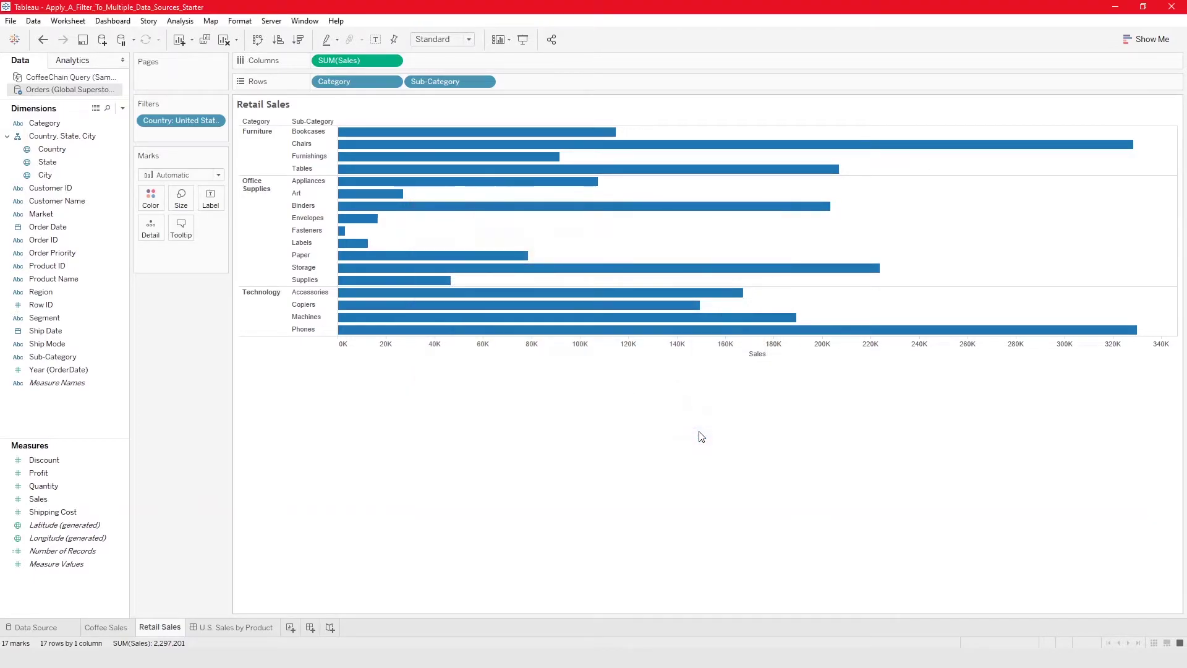
# Check the link on the Market field in CoffeeChain Query, and view the fields of Orders (Global Superstore)
pyautogui.click(76, 78)
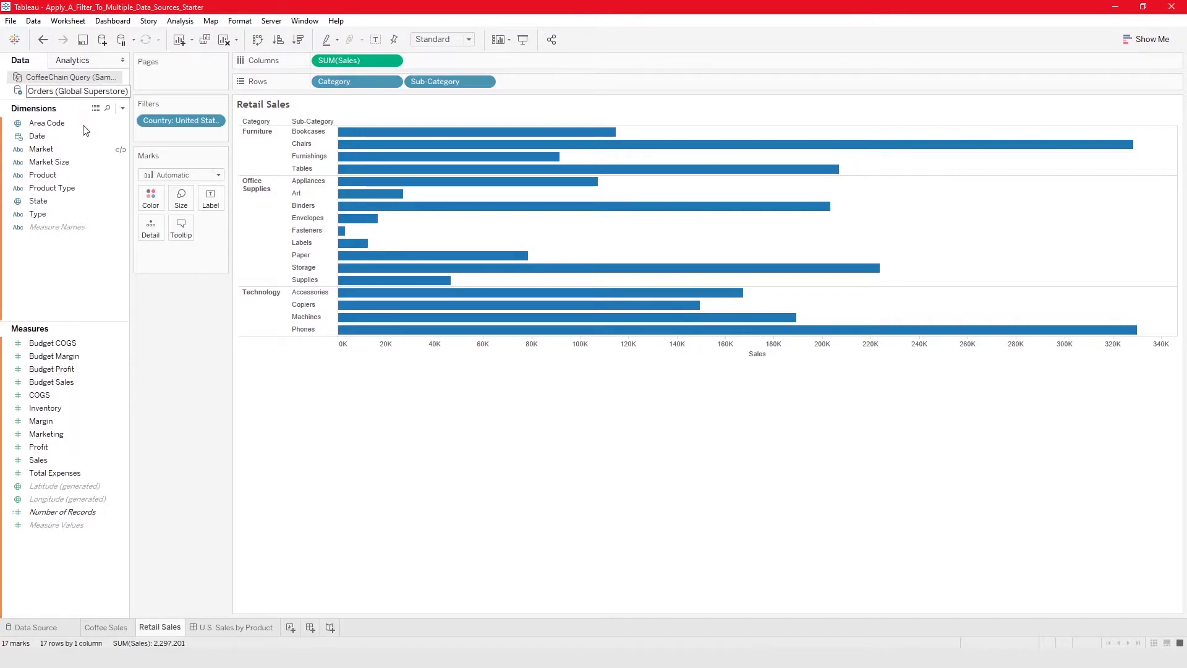
pyautogui.click(58, 149)
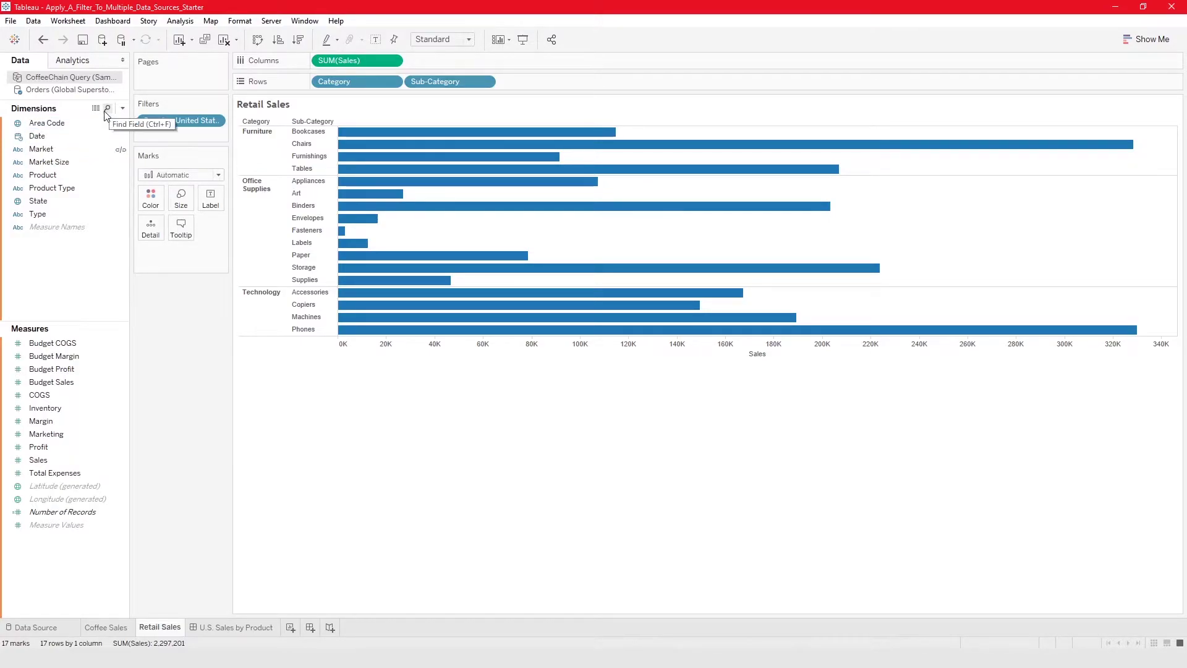
pyautogui.click(55, 91)
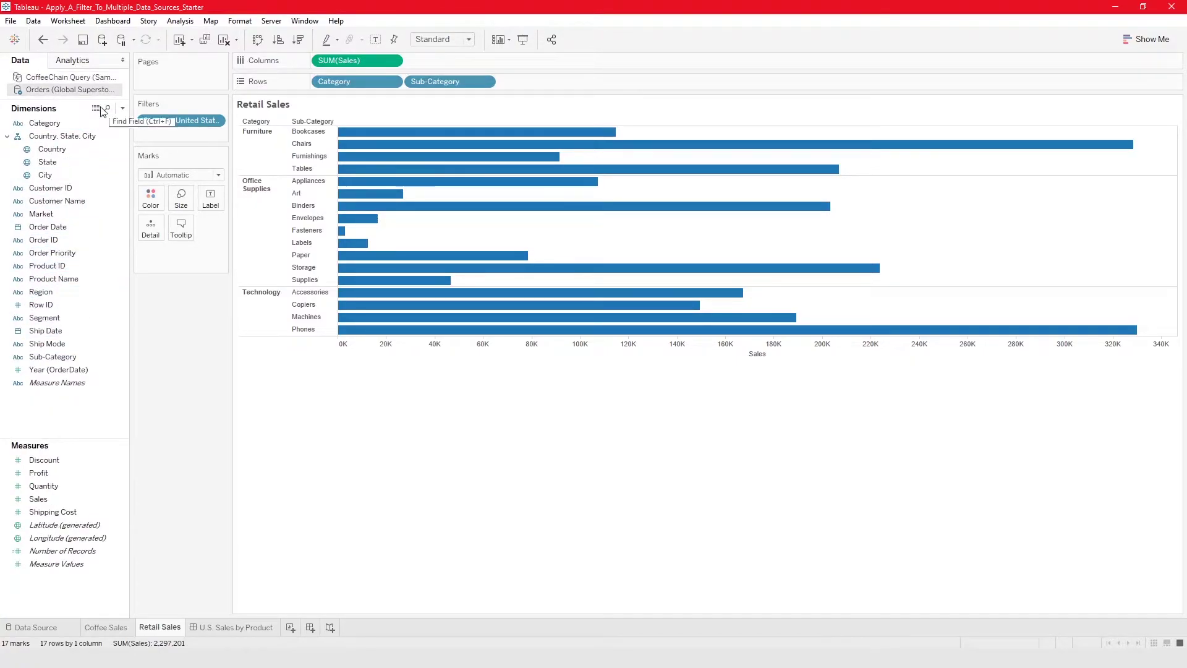
# Remove the custom Region–Market mapping from the blend relationships between Orders (Global Superstore) and CoffeeChain Query
pyautogui.click(80, 77)
pyautogui.click(34, 21)
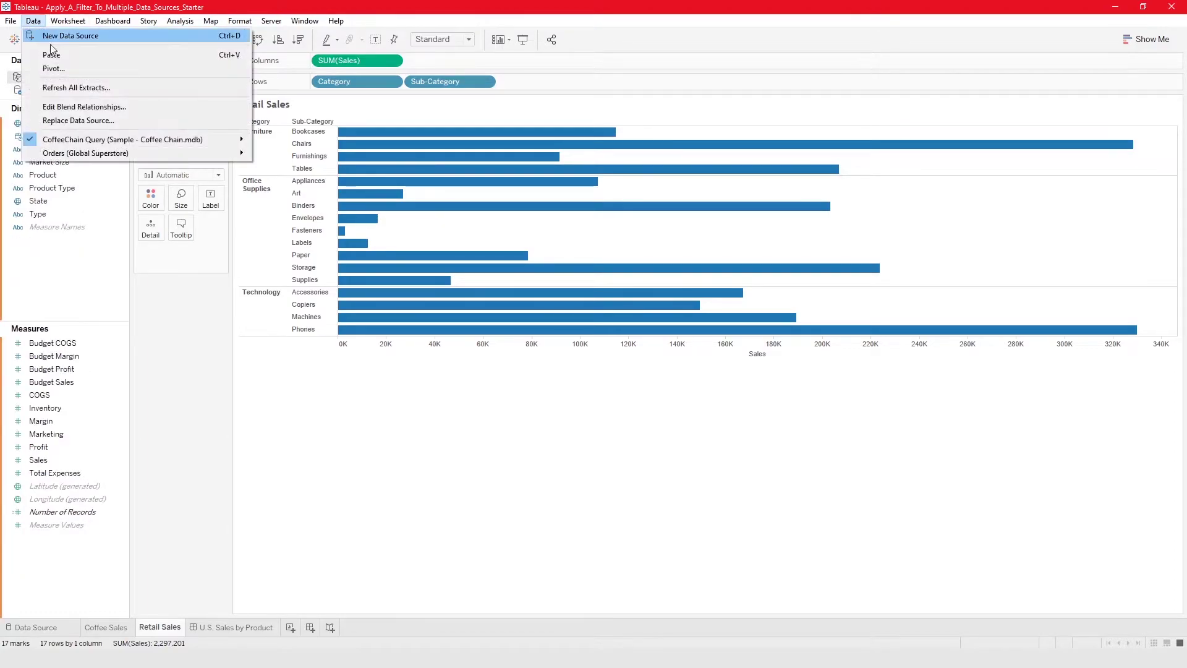
pyautogui.click(60, 106)
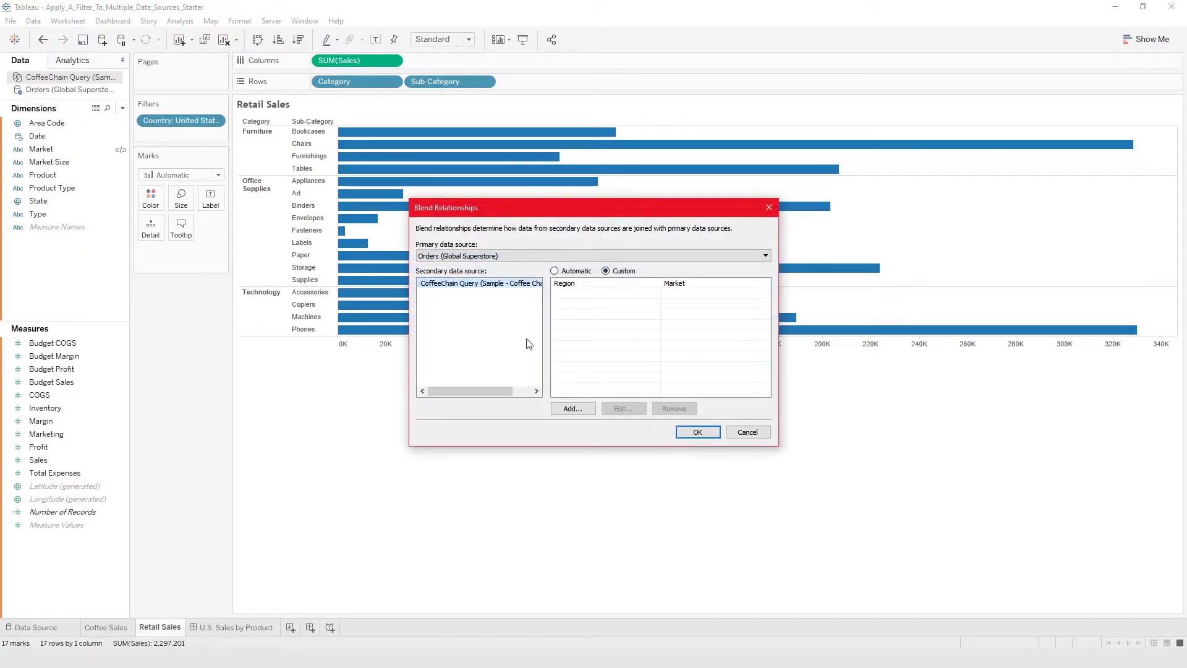
pyautogui.click(572, 284)
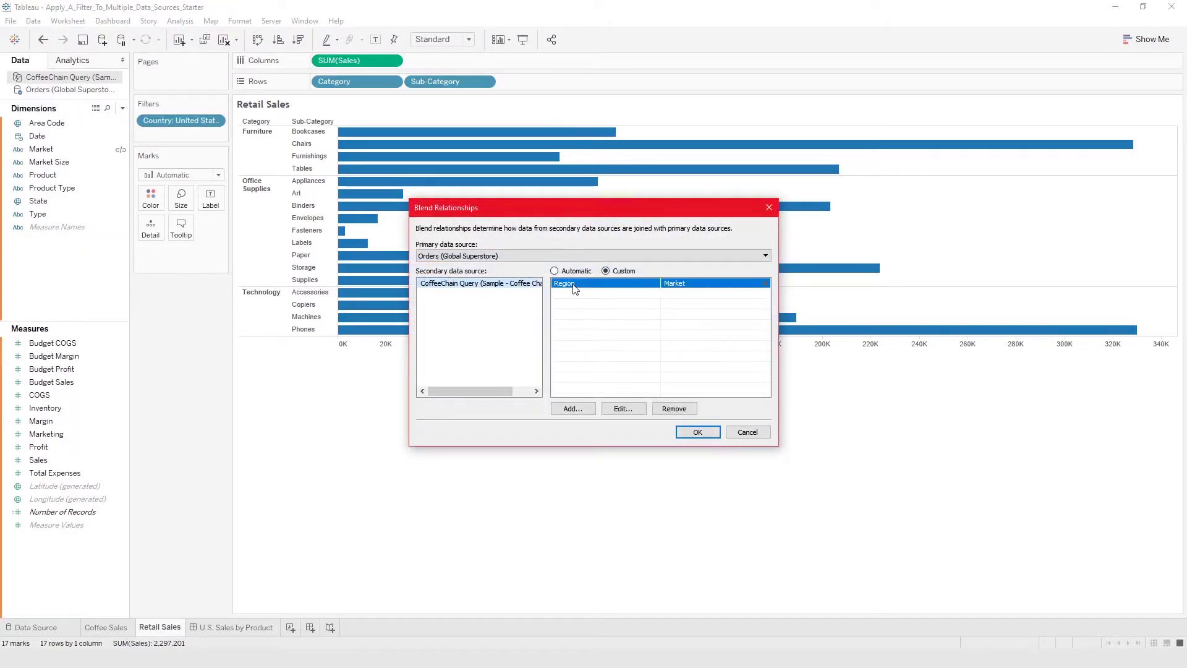
pyautogui.click(674, 410)
pyautogui.click(697, 432)
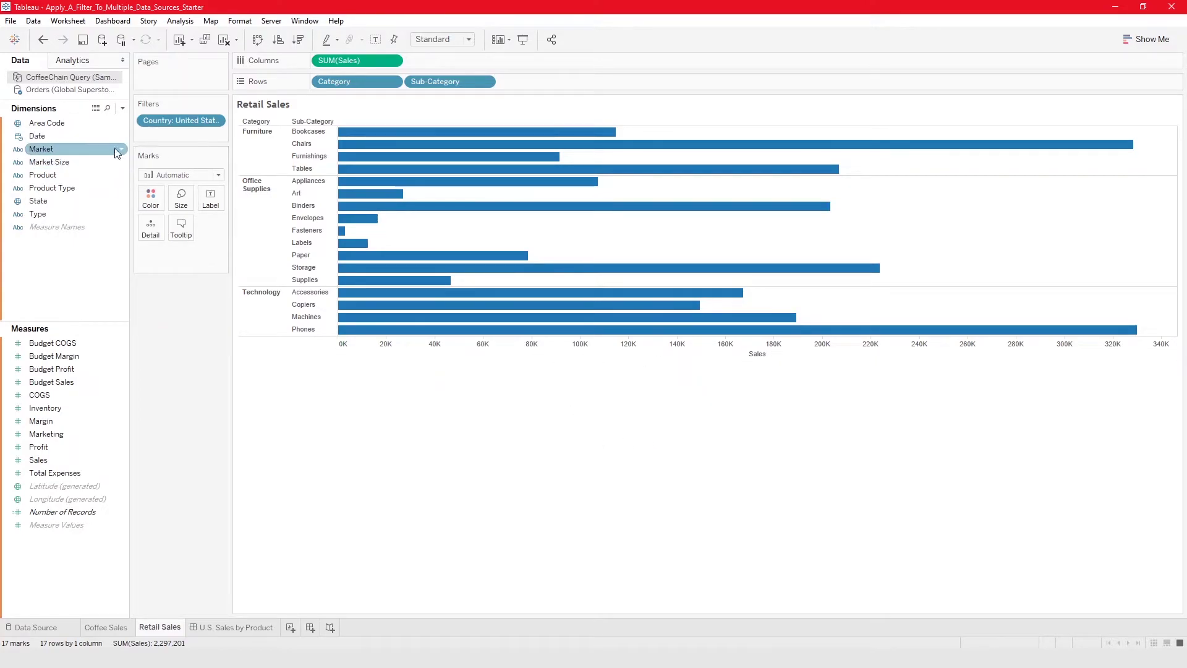
# Rename the Market dimension in the CoffeeChain Query data source to Region, matching the field name in Orders (Global Superstore)
pyautogui.click(73, 89)
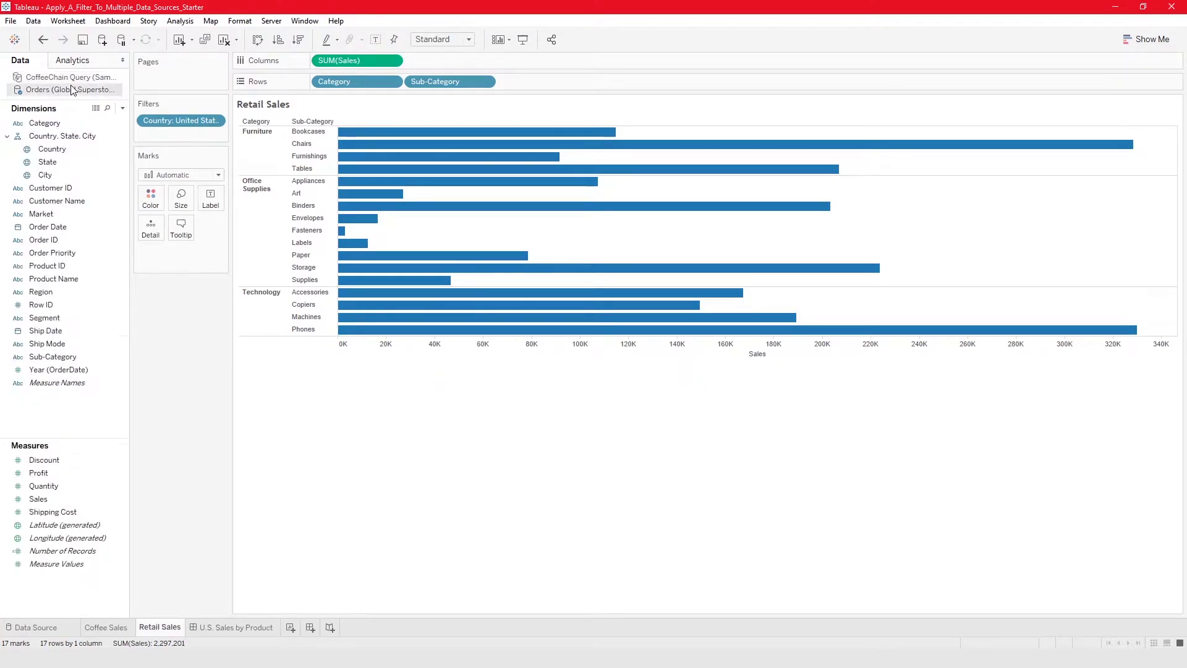
pyautogui.click(59, 76)
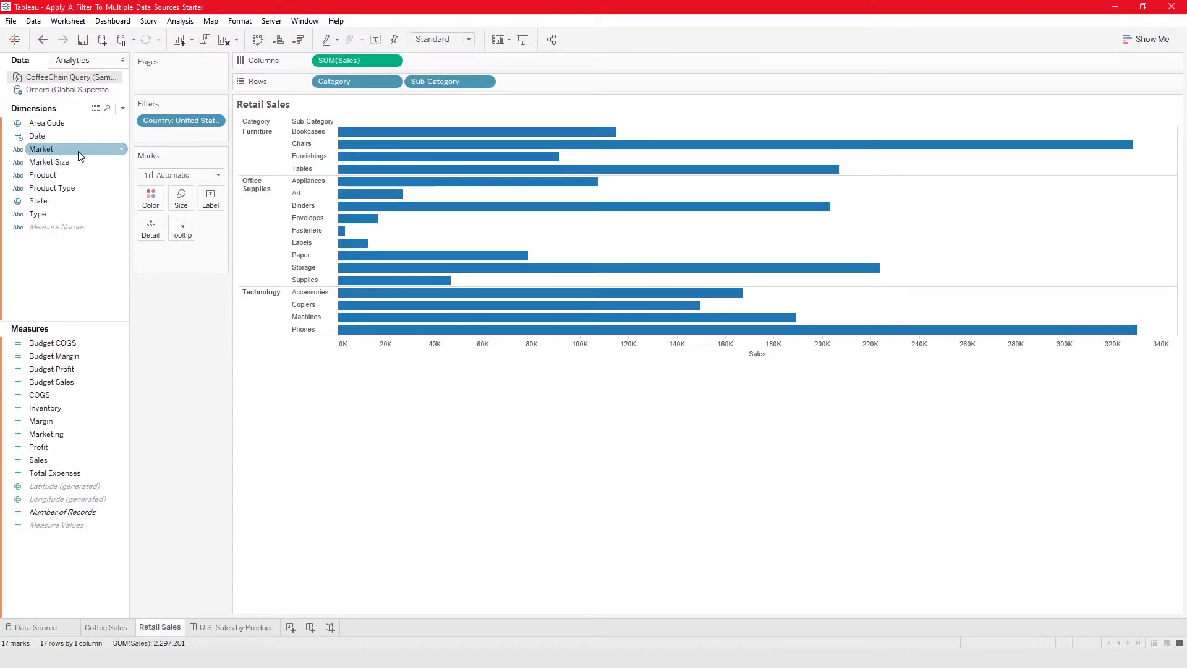
pyautogui.click(123, 149)
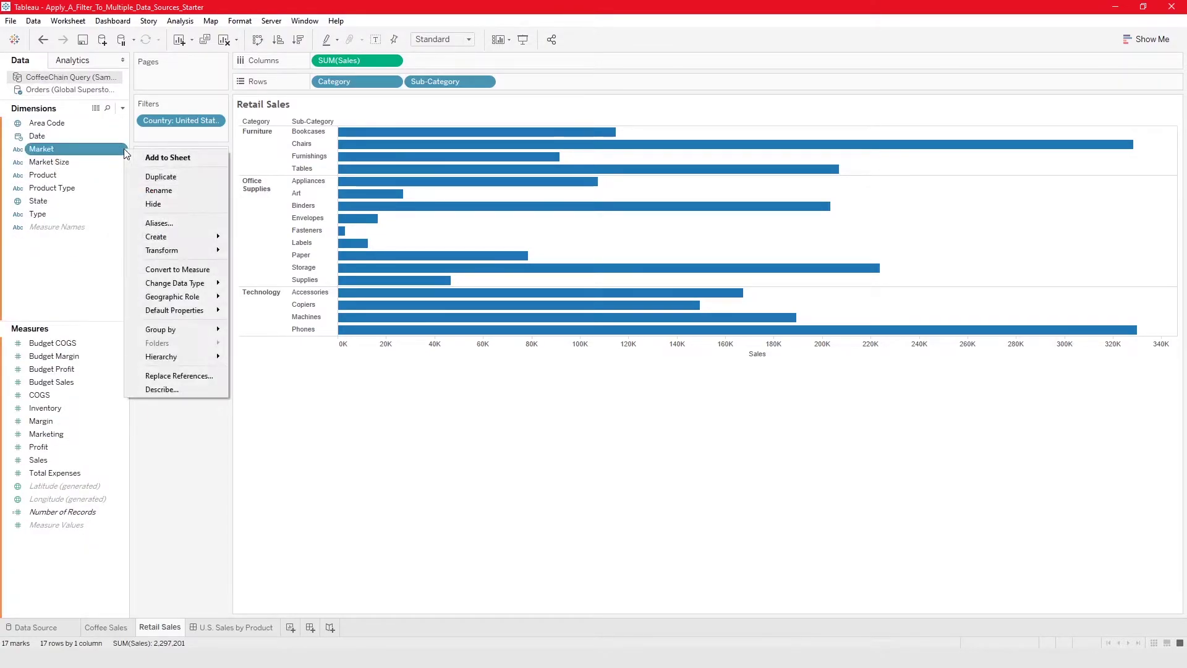
pyautogui.click(194, 191)
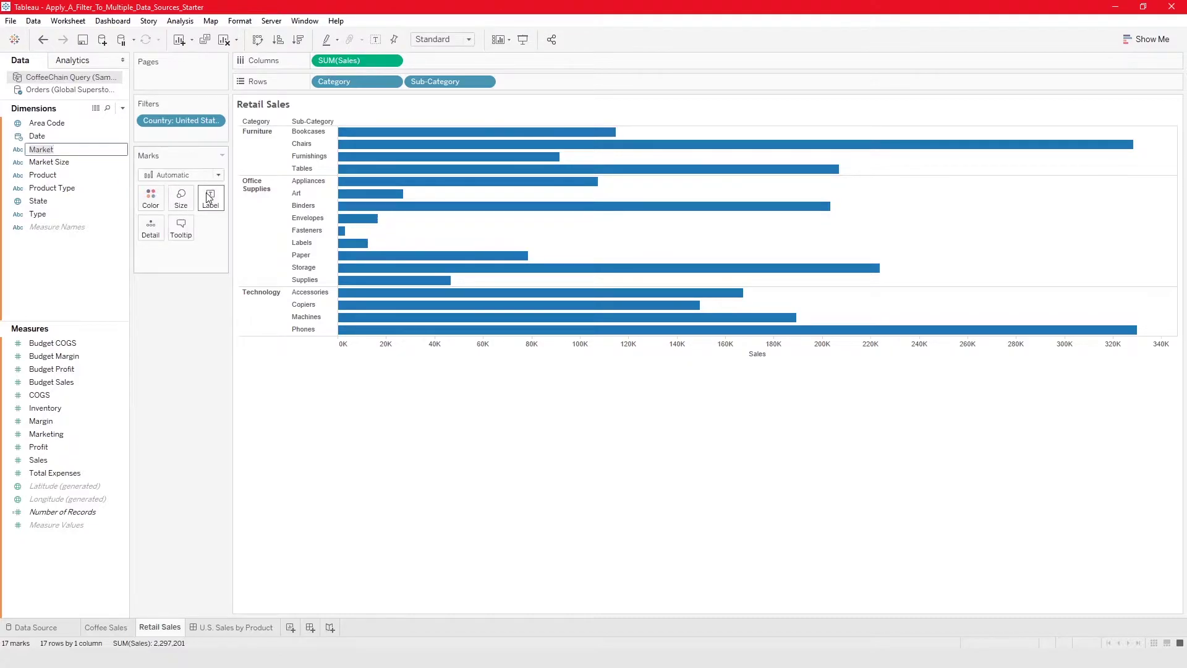
pyautogui.click(71, 90)
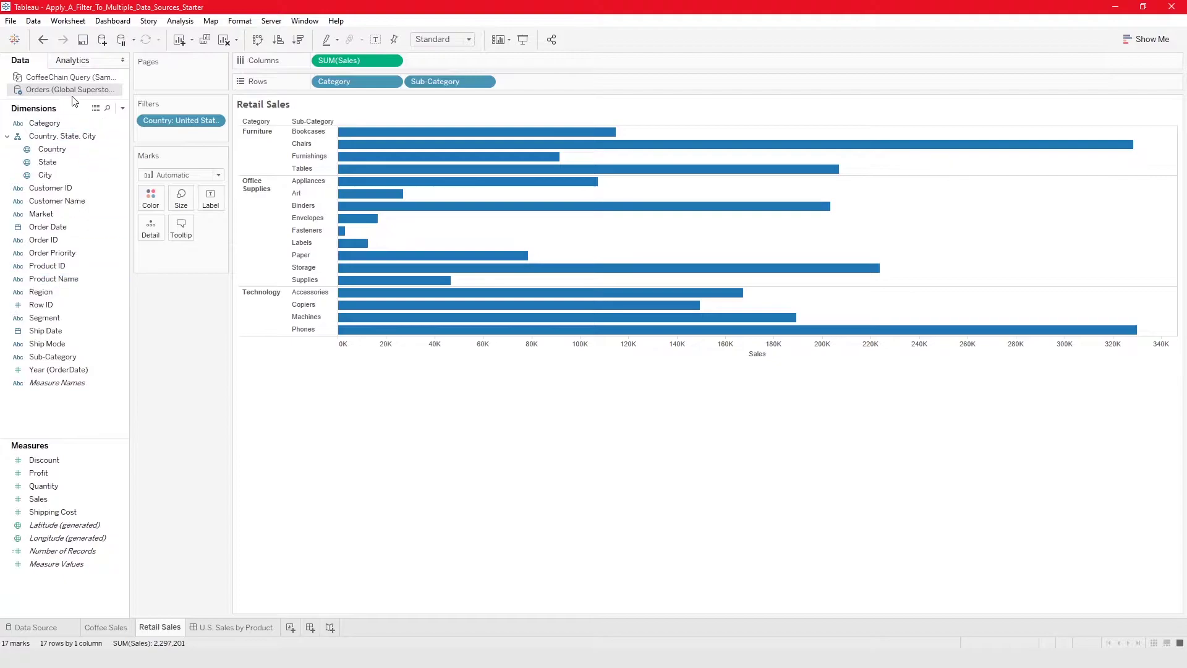
pyautogui.click(72, 78)
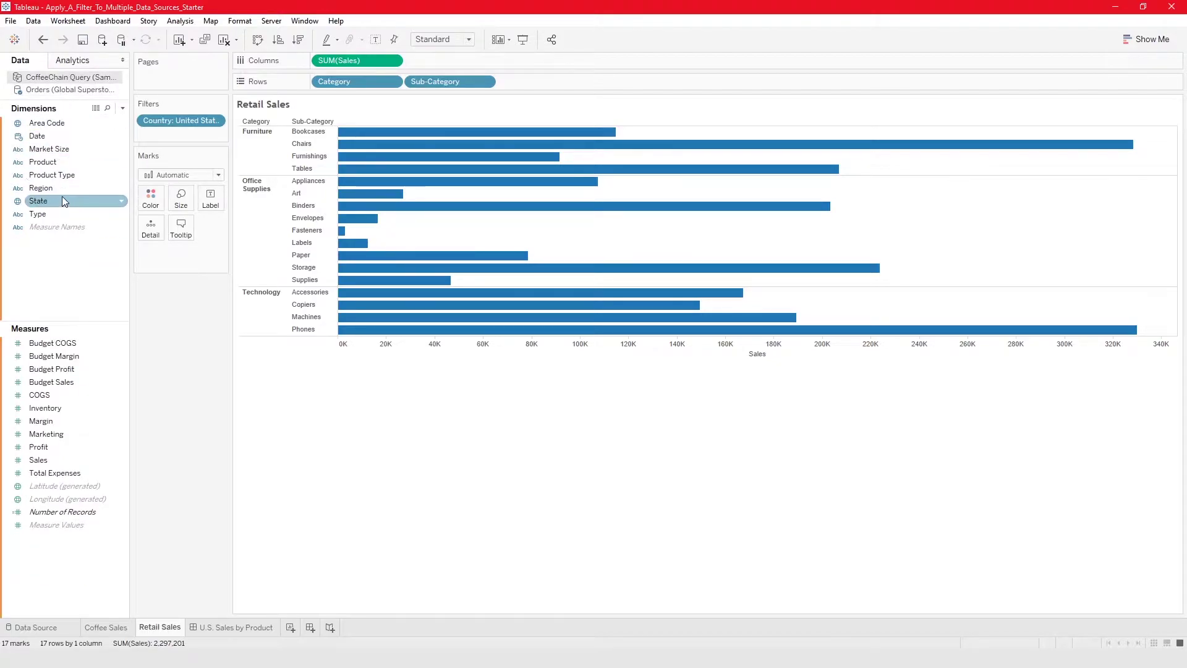
# Set the blend relationship between Orders (Global Superstore) and CoffeeChain Query to Automatic, and check the Region field's link
pyautogui.click(36, 22)
pyautogui.click(56, 107)
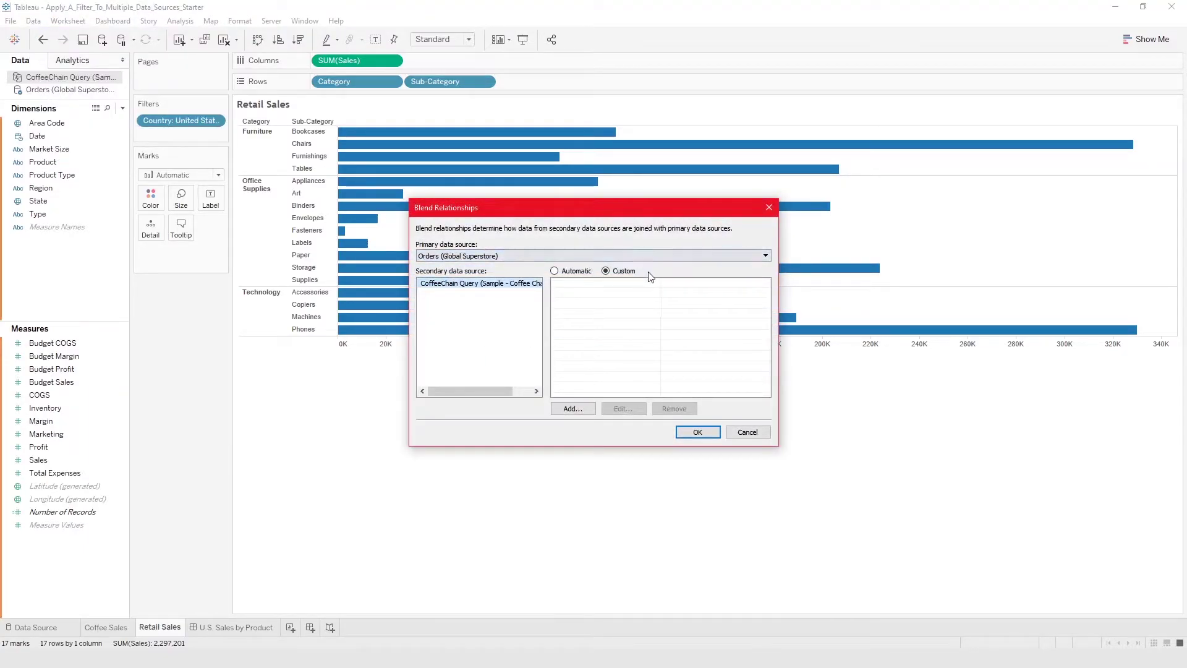
pyautogui.click(573, 276)
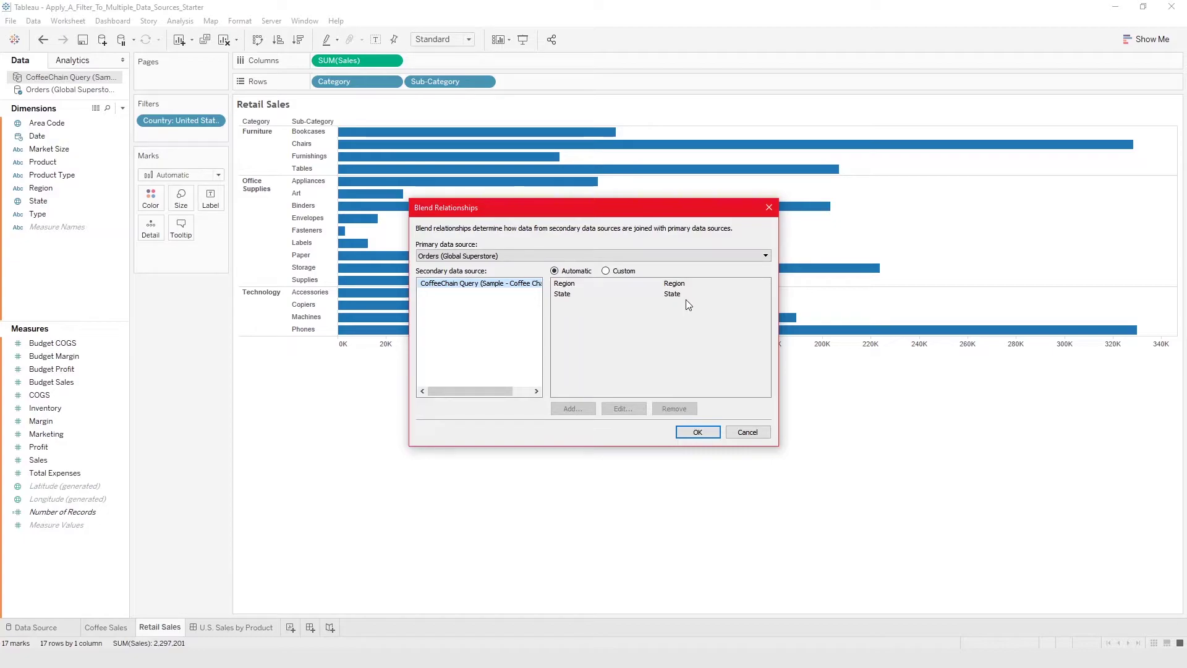
pyautogui.click(704, 433)
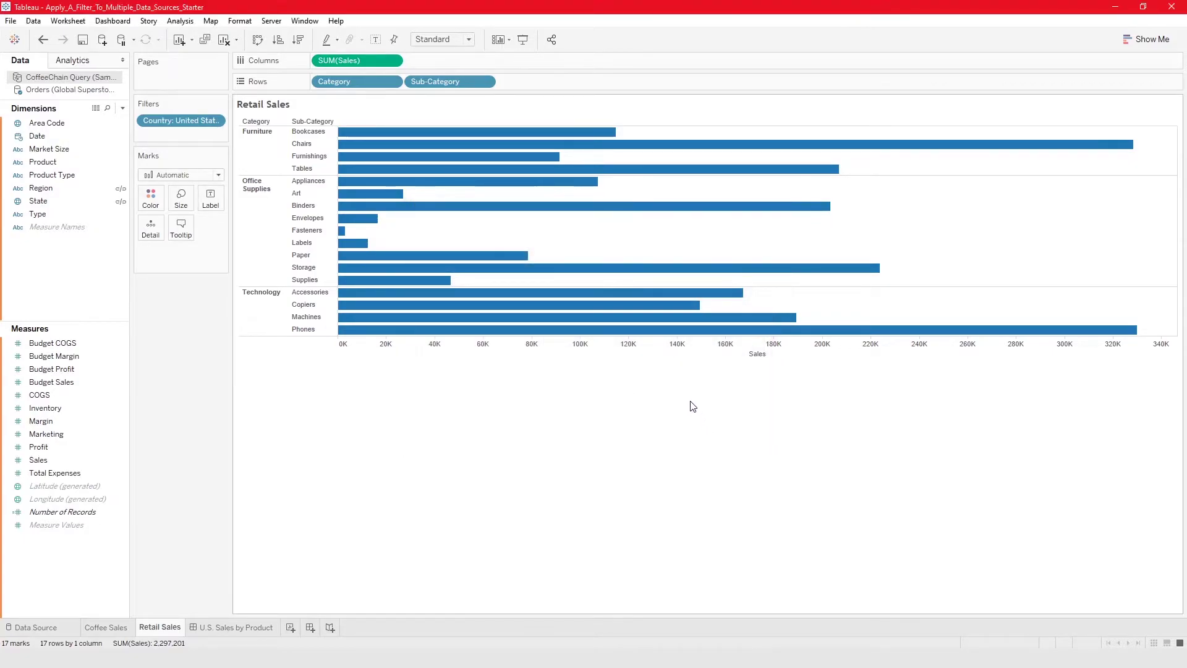
pyautogui.click(38, 190)
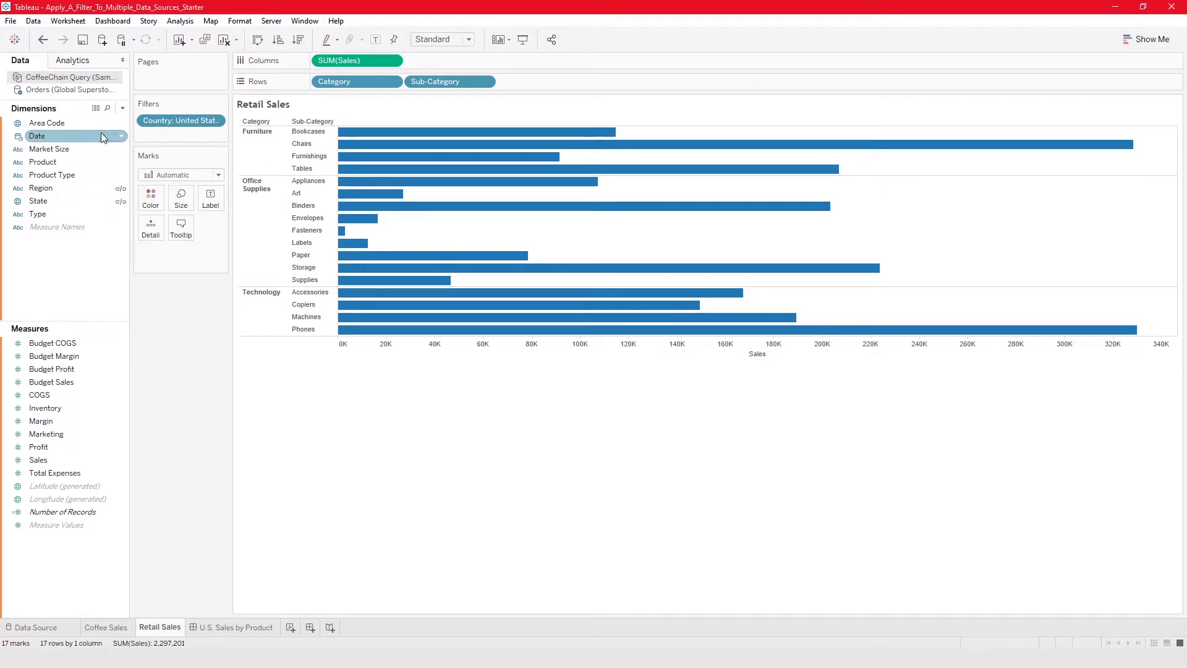
# Filter Retail Sales by Region from Orders (Global Superstore), including Central, East, South and West, and show the filter on the worksheet
pyautogui.click(69, 90)
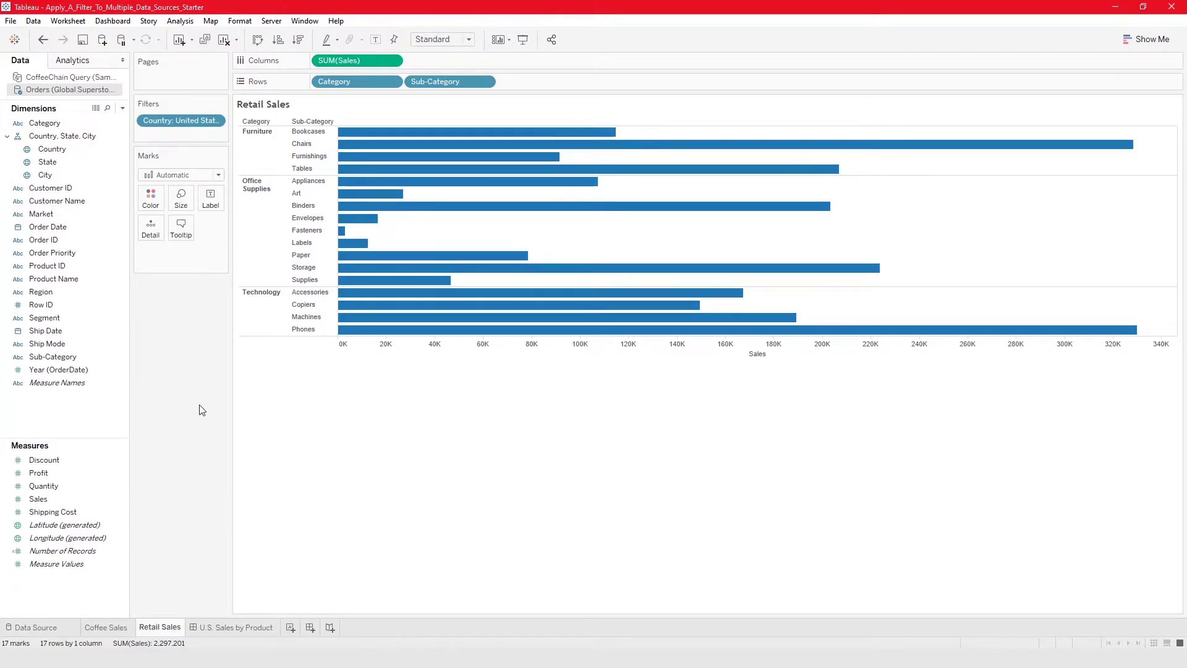
pyautogui.moveTo(31, 296); pyautogui.dragTo(155, 127)
pyautogui.click(491, 370)
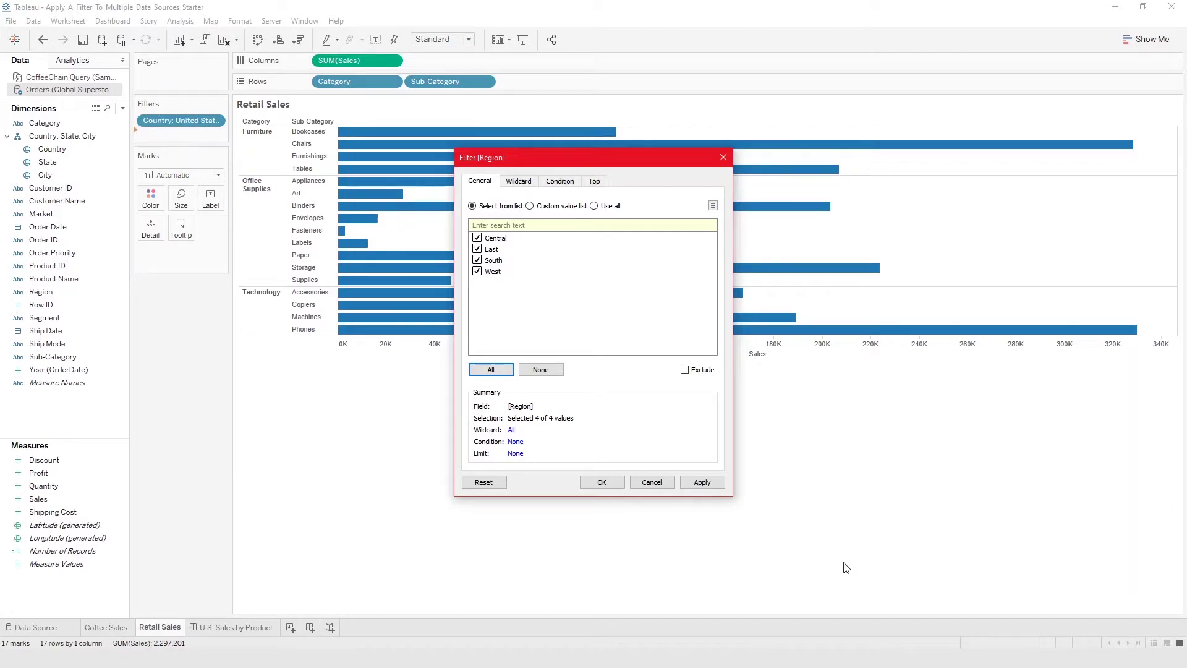
pyautogui.click(702, 483)
pyautogui.click(602, 482)
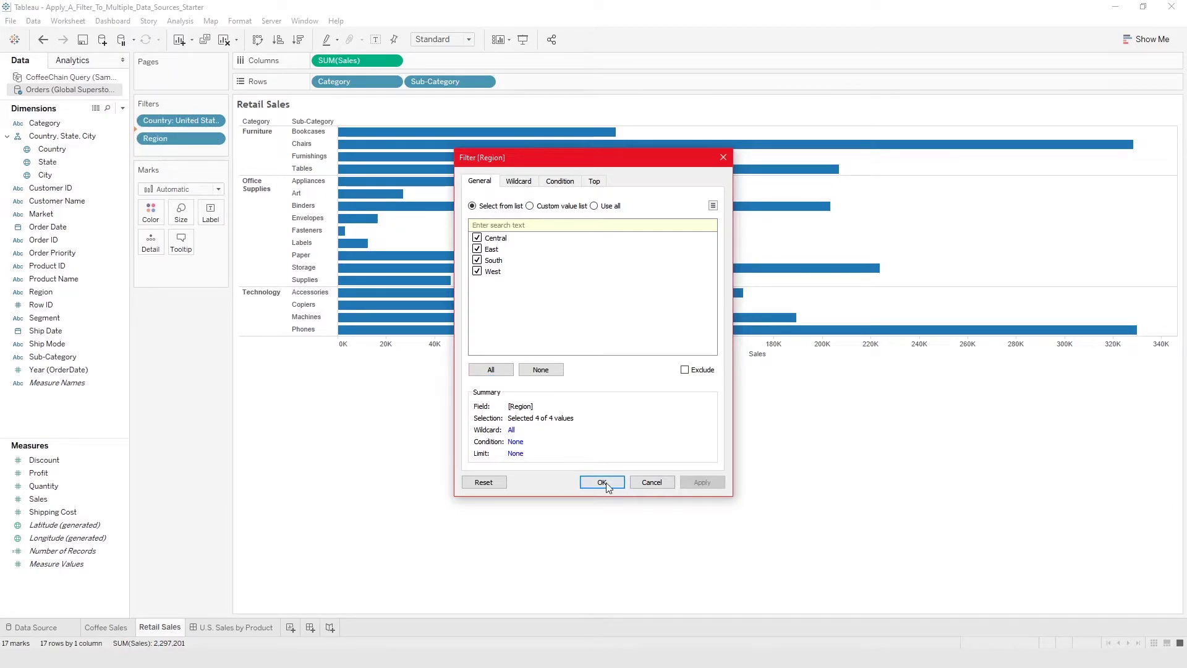
pyautogui.click(214, 134)
pyautogui.click(213, 169)
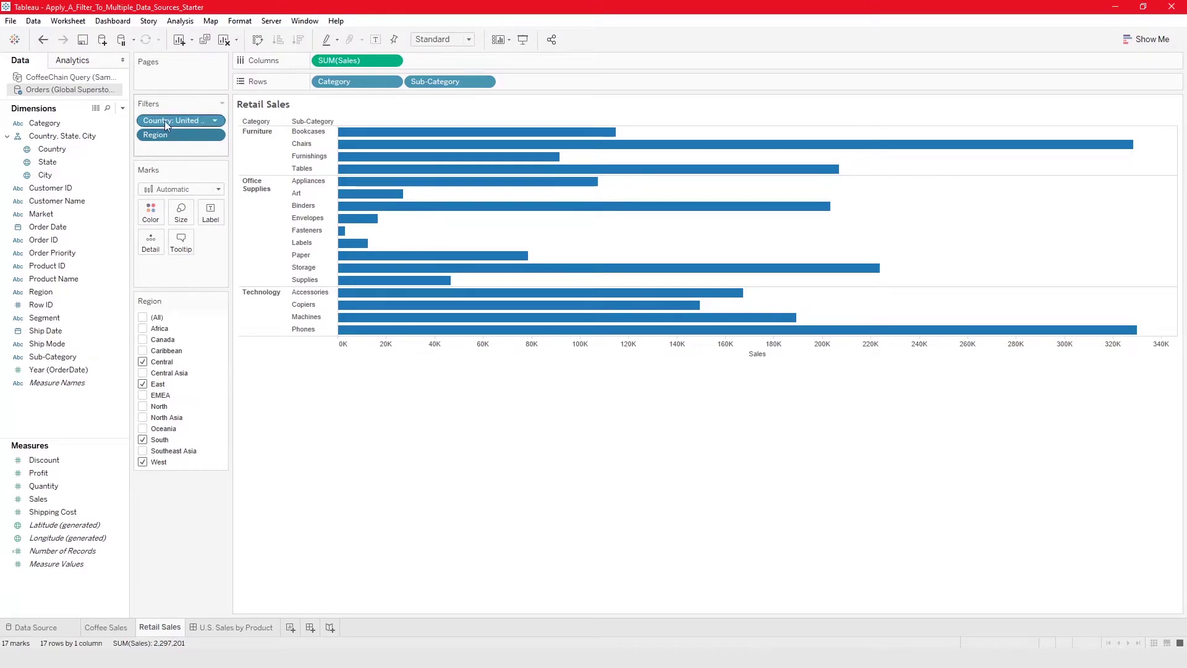
# Compare the Region fields of the CoffeeChain Query and Orders (Global Superstore) data sources
pyautogui.click(75, 78)
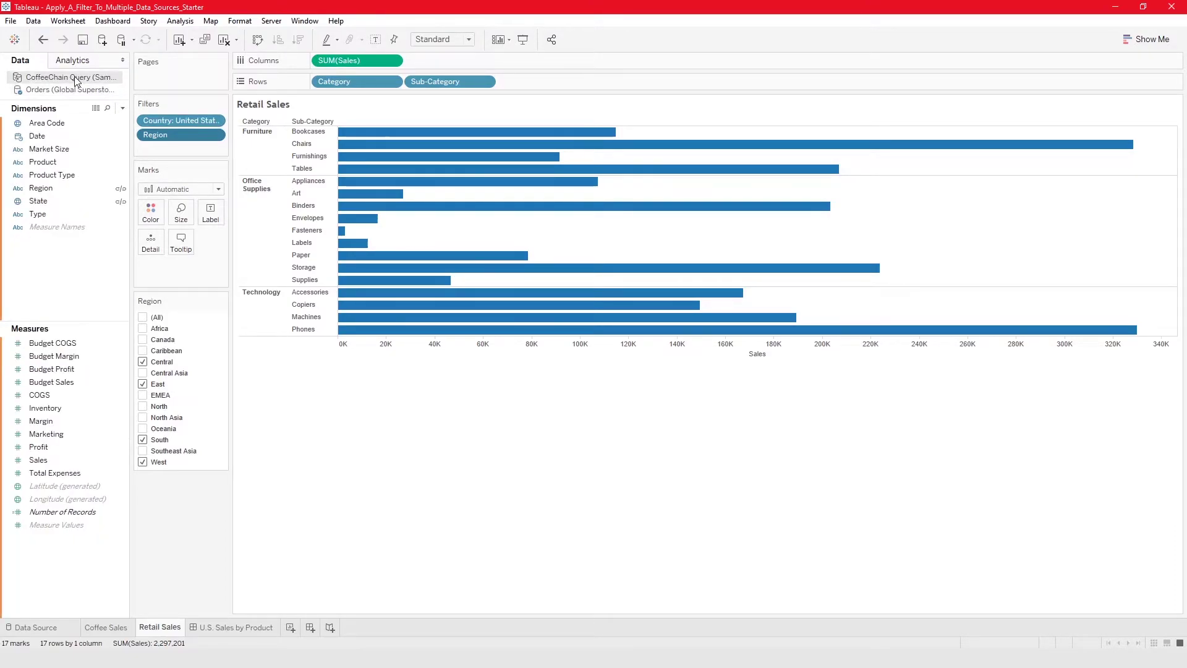
pyautogui.click(45, 91)
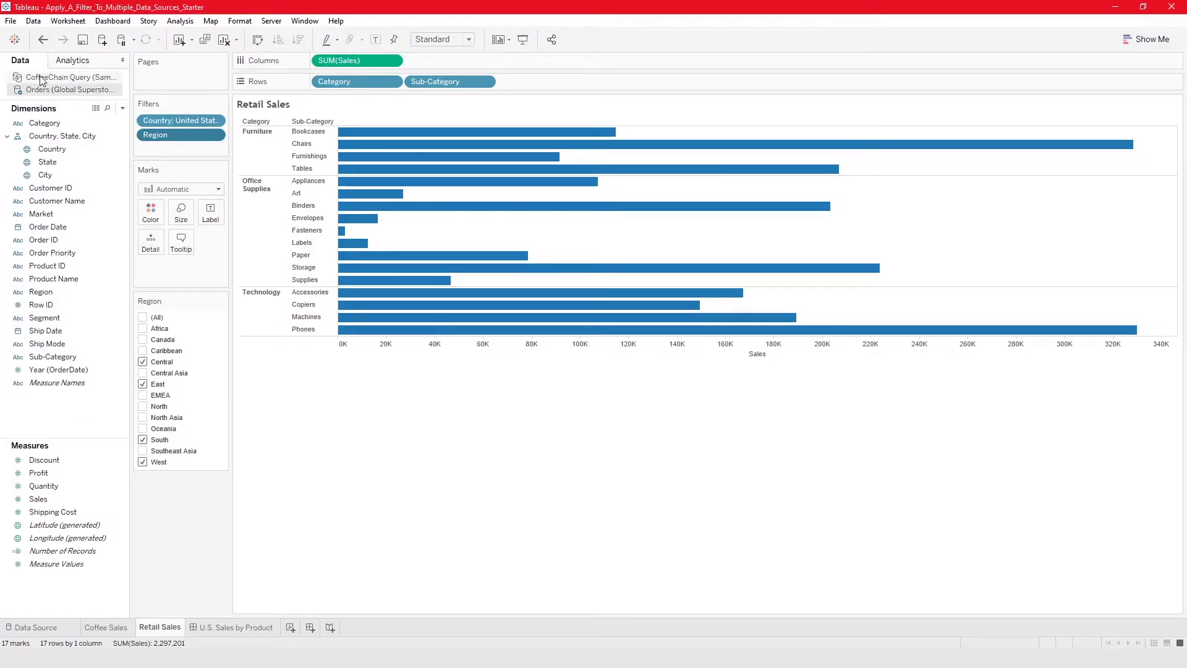
pyautogui.click(40, 80)
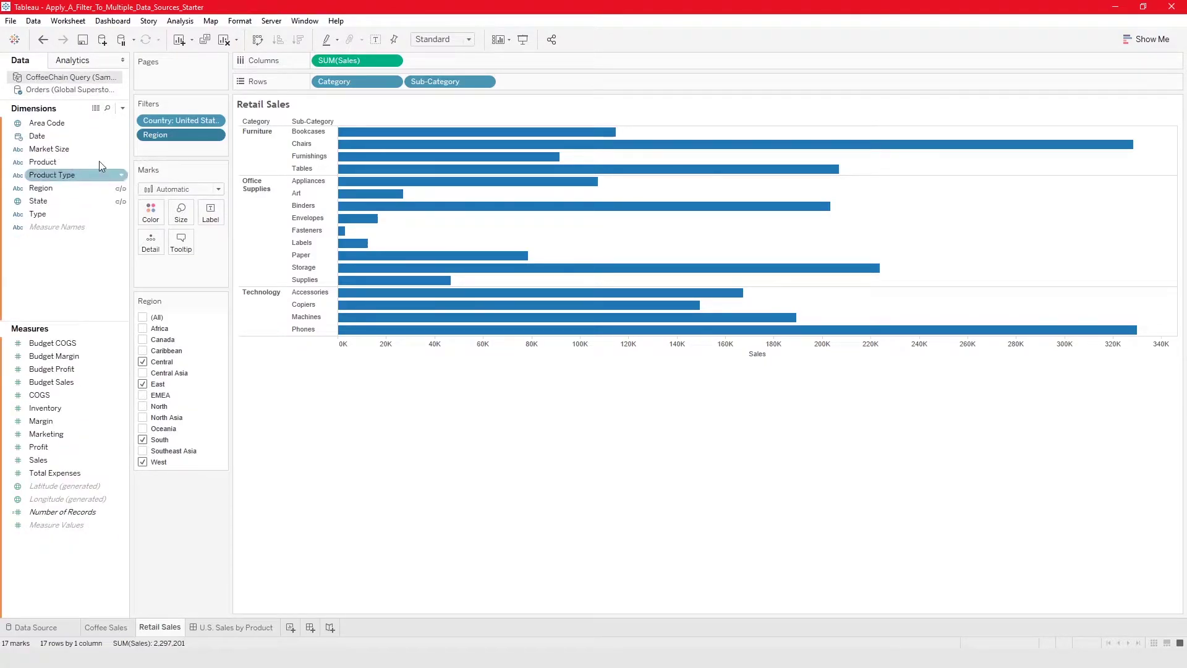
pyautogui.click(65, 90)
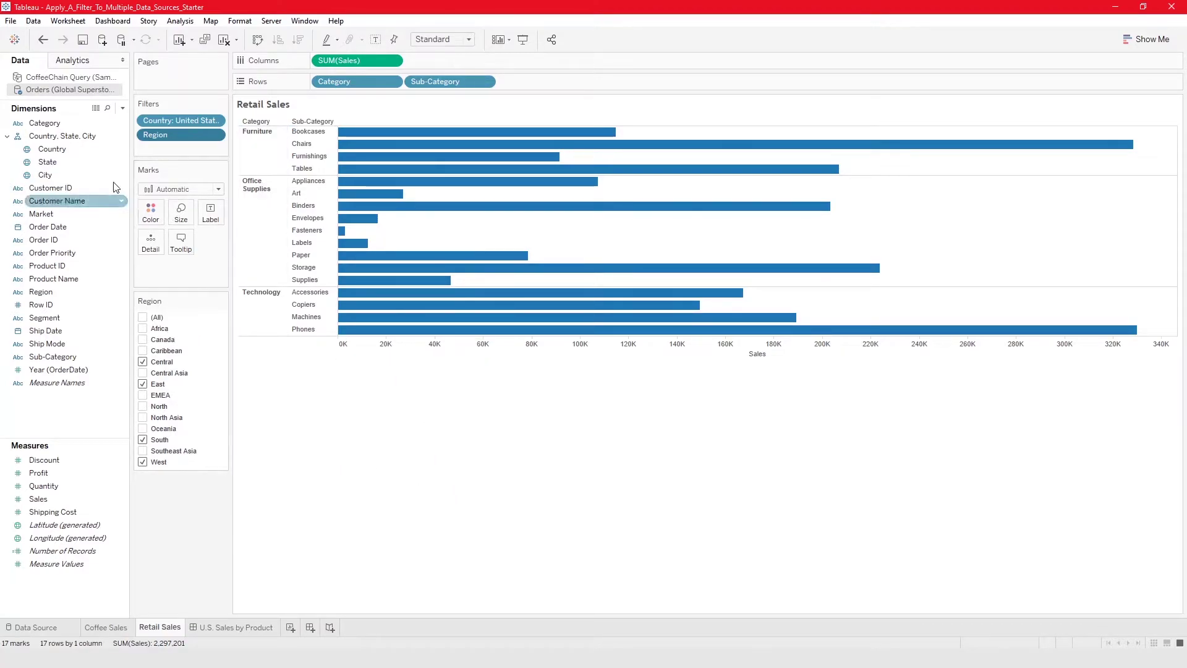
pyautogui.click(49, 78)
pyautogui.click(42, 91)
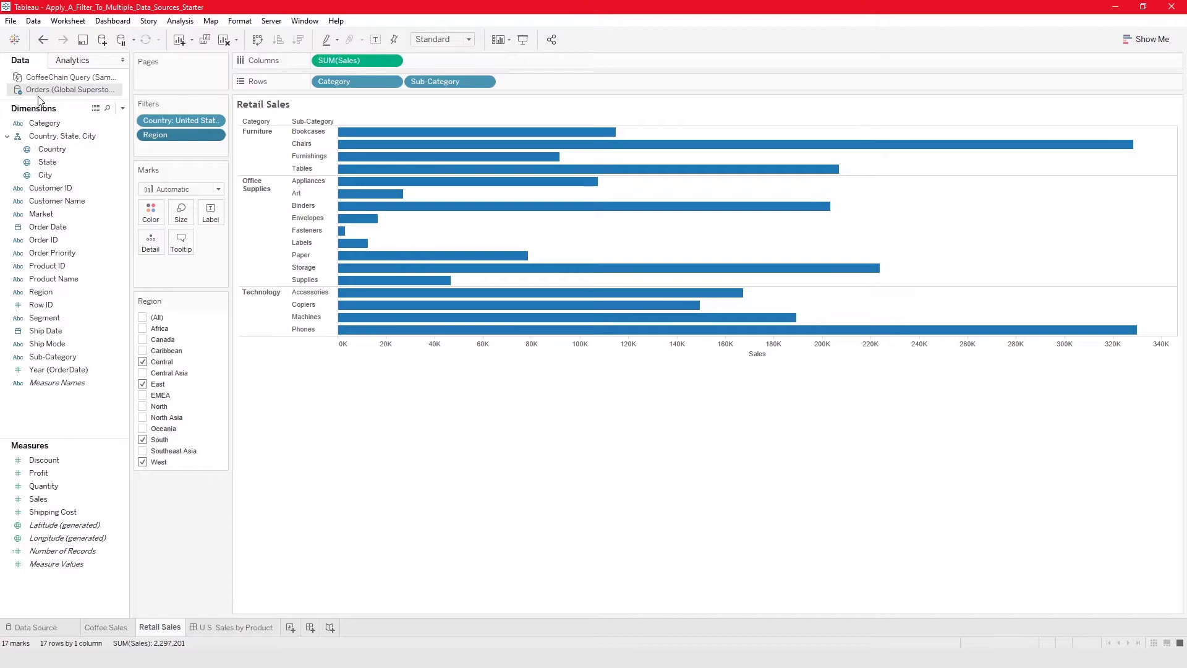
# Apply the Region filter on Retail Sales to all worksheets using related data sources
pyautogui.click(217, 135)
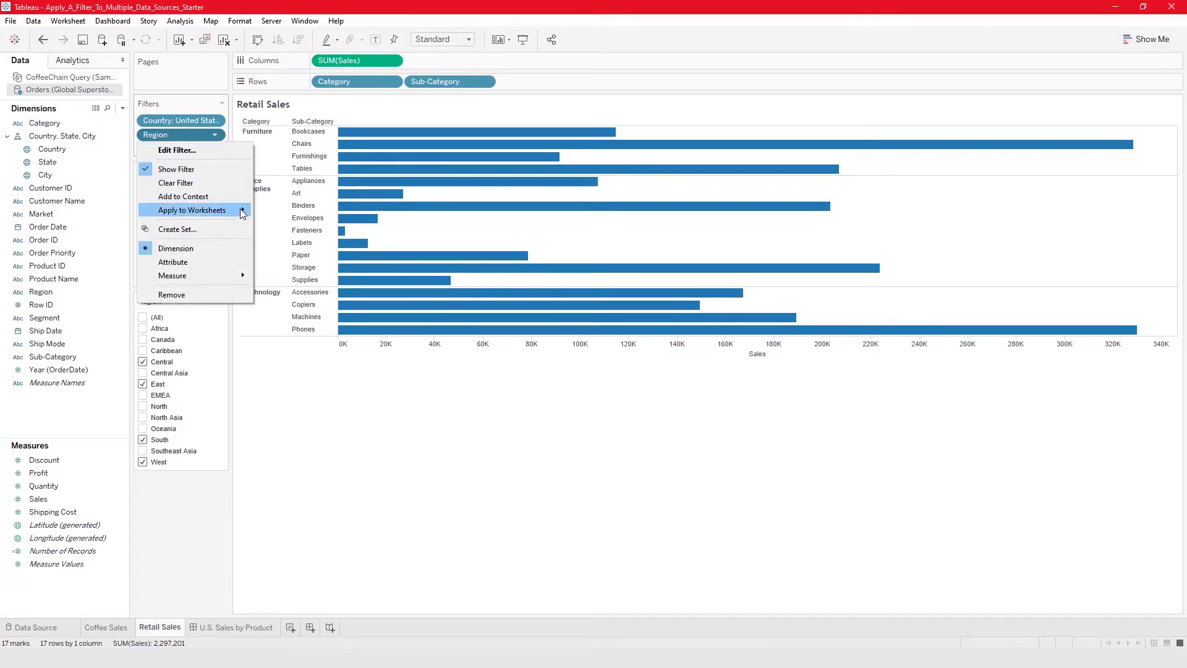
pyautogui.moveTo(234, 218)
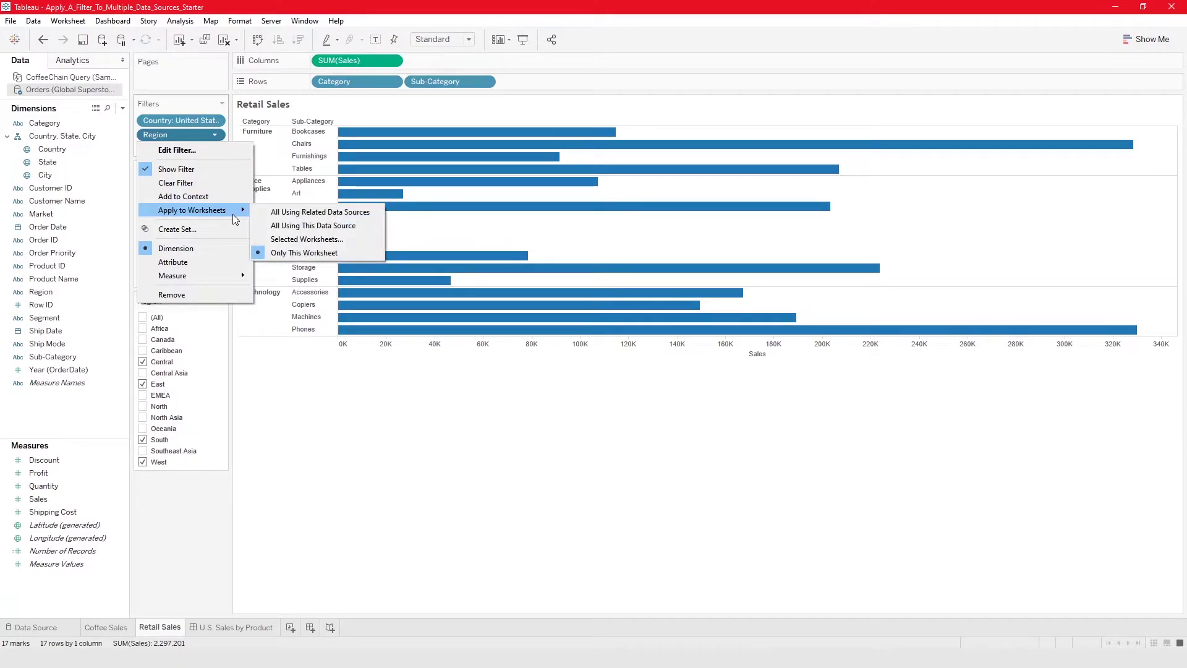
pyautogui.click(267, 213)
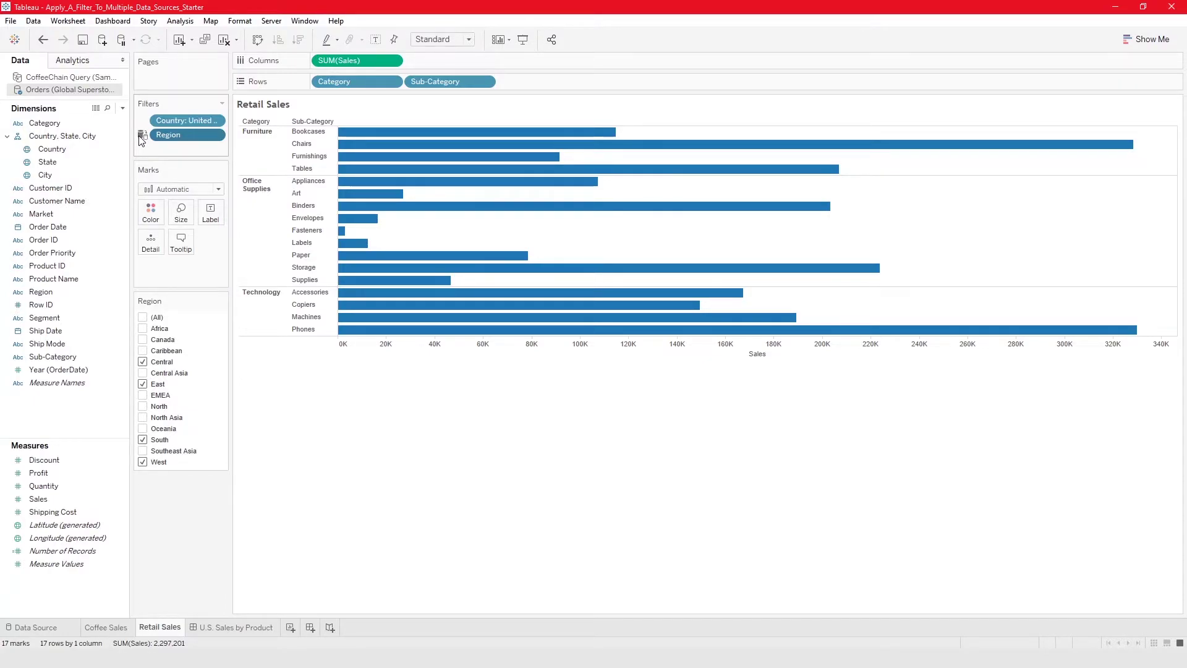
pyautogui.moveTo(142, 140)
# Check the Region filter on the Coffee Sales and Retail Sales worksheets, and compare the fields of their two data sources
pyautogui.click(49, 78)
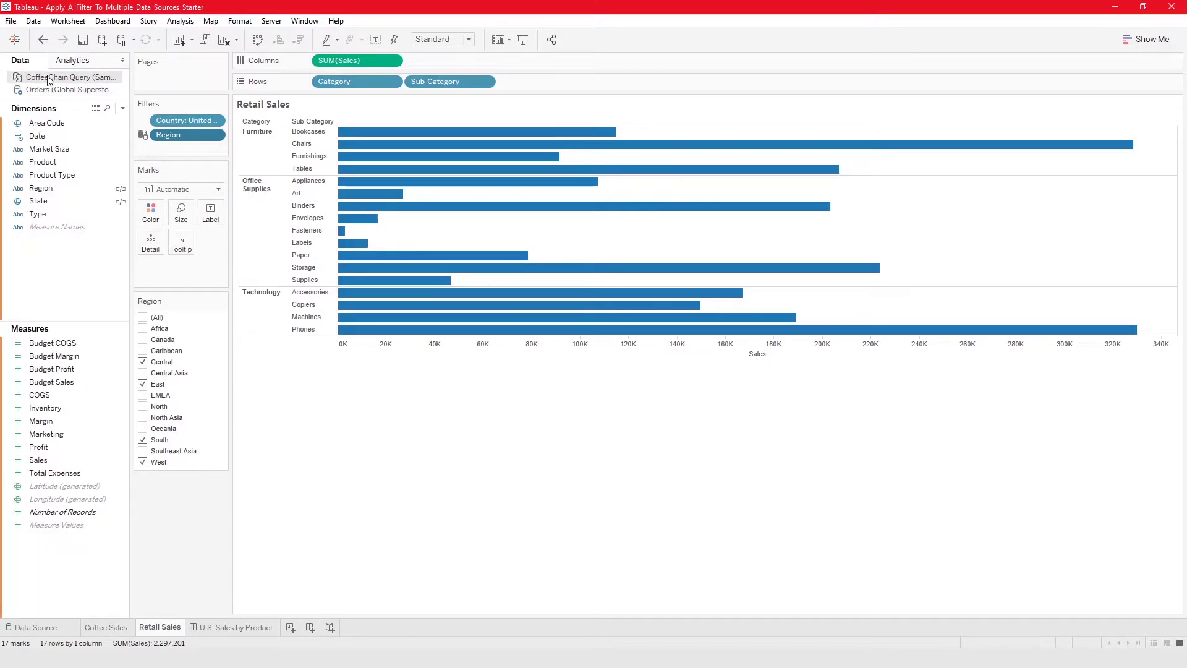
pyautogui.click(120, 628)
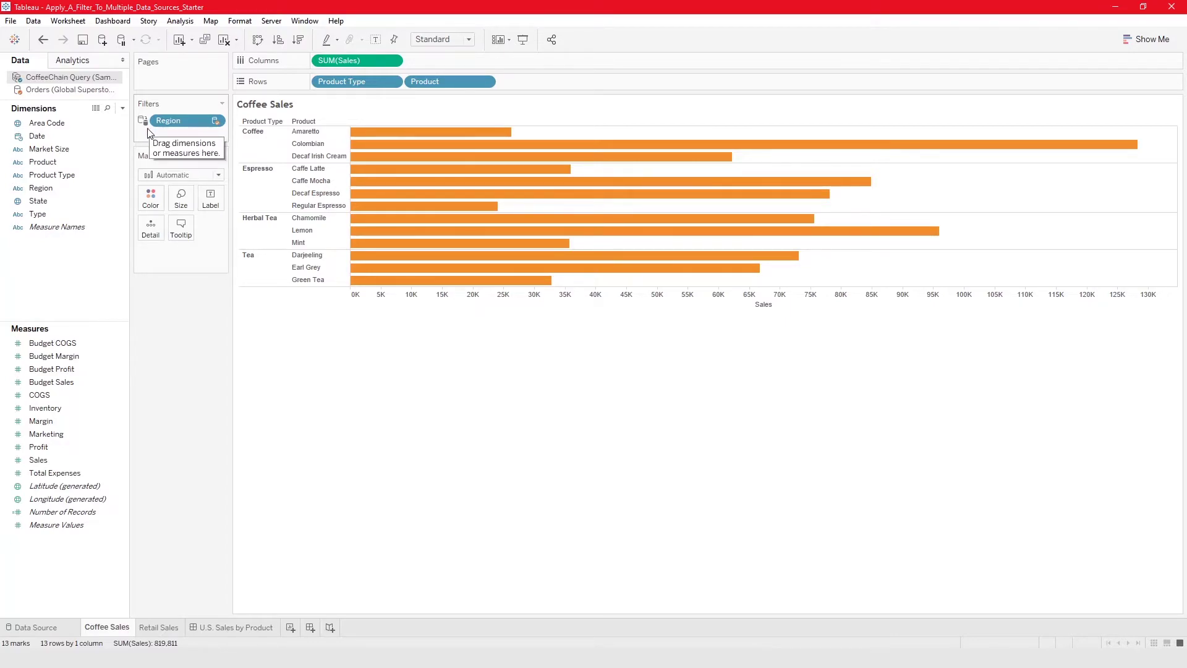
pyautogui.click(159, 627)
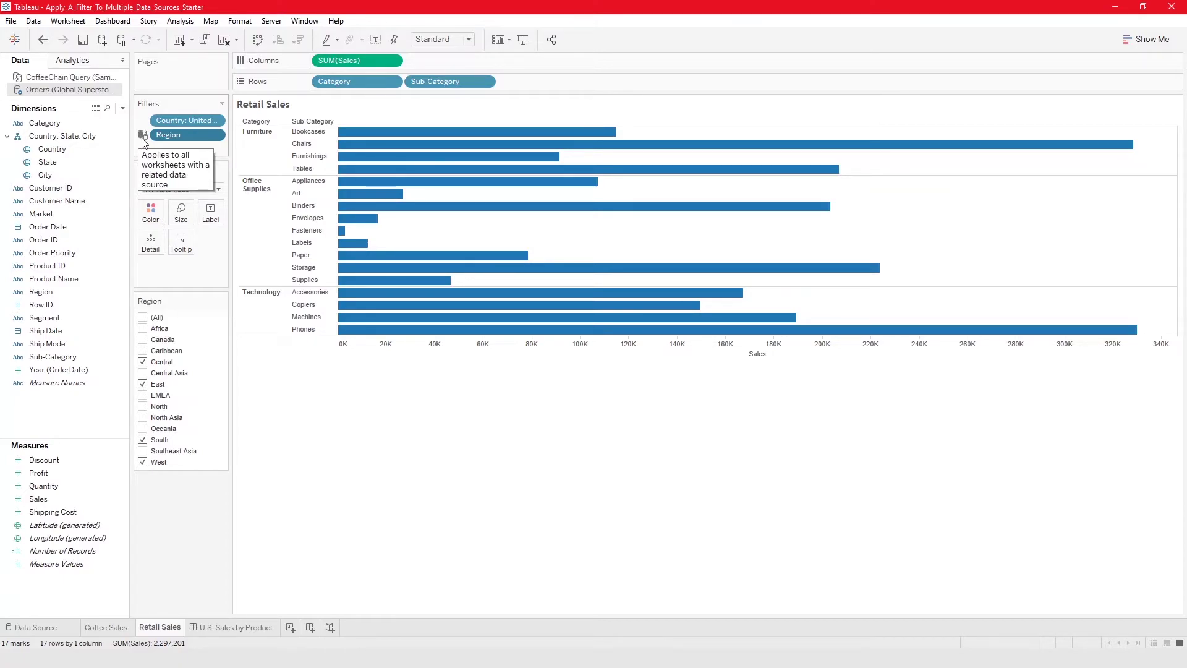
pyautogui.click(111, 627)
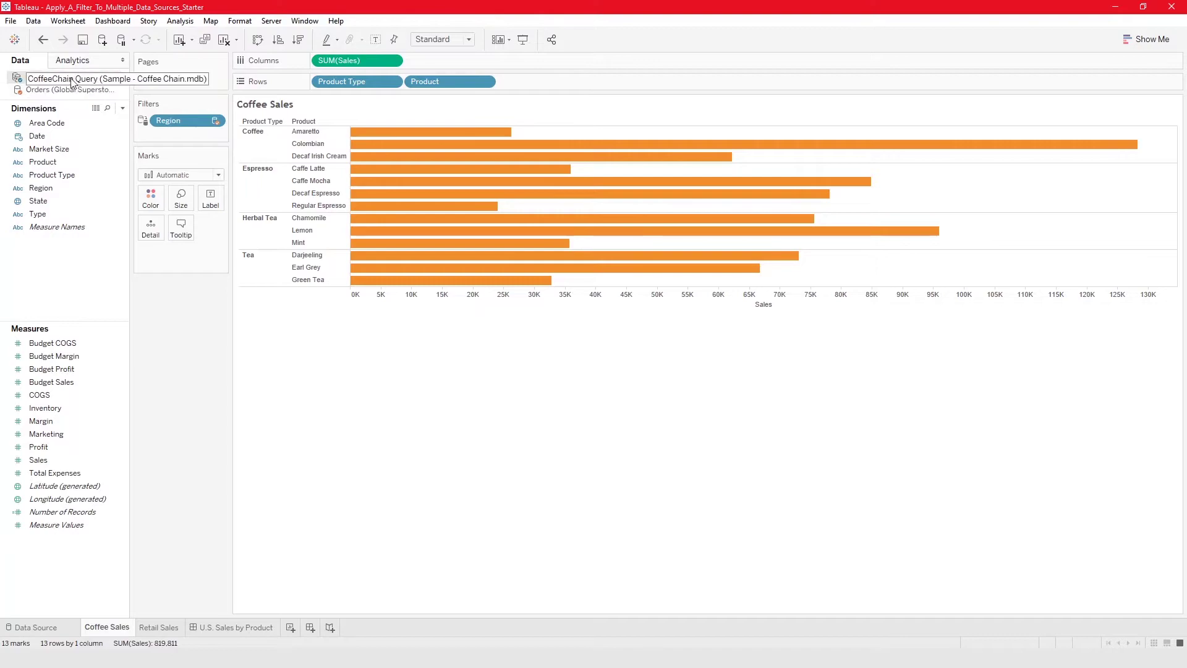
pyautogui.click(82, 139)
pyautogui.moveTo(84, 144); pyautogui.dragTo(288, 333)
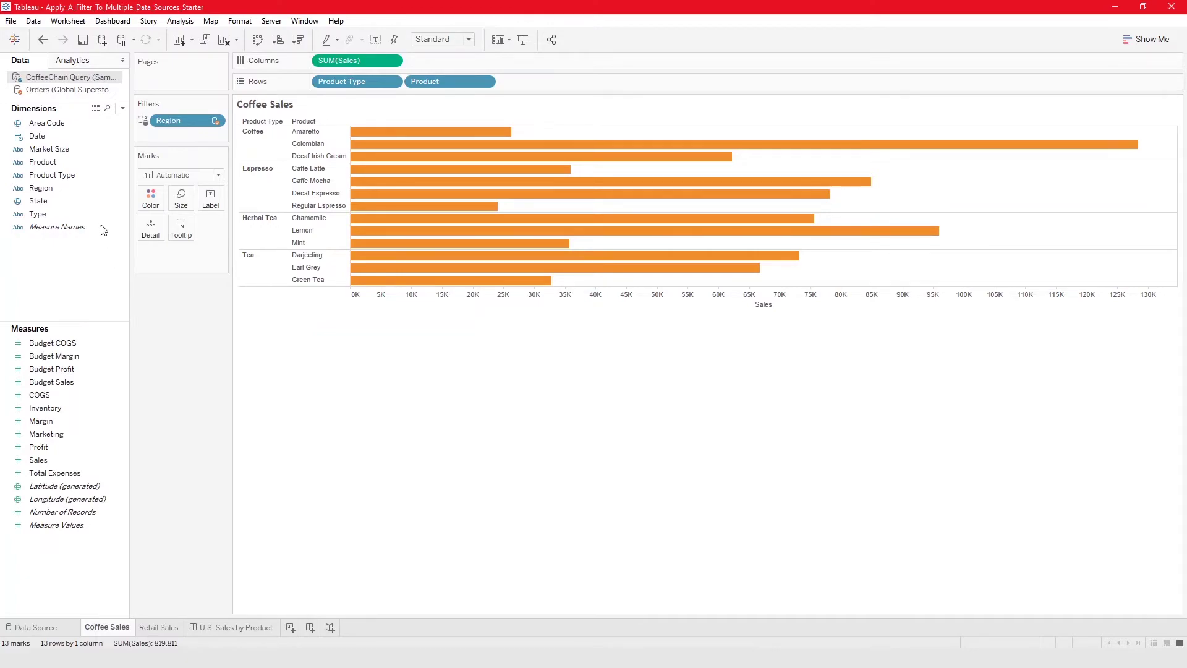
pyautogui.click(68, 90)
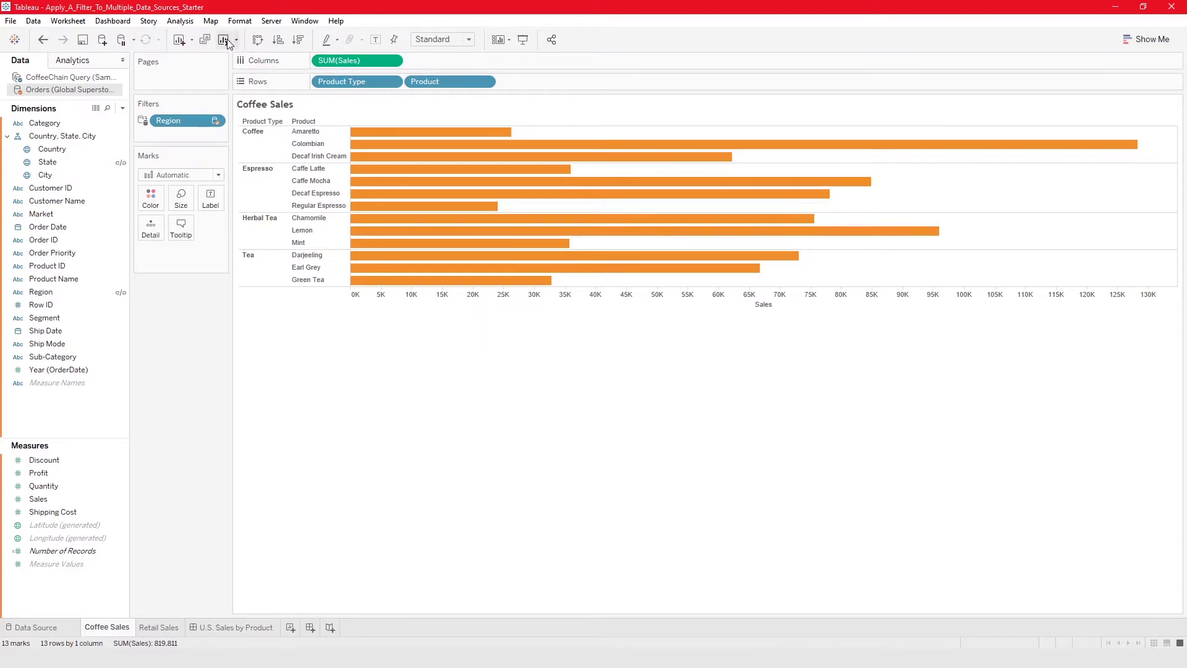
# Remove the Region filter from Coffee Sales and rename the Region dimension in CoffeeChain Query to Market
pyautogui.moveTo(169, 120); pyautogui.dragTo(68, 420)
pyautogui.click(43, 77)
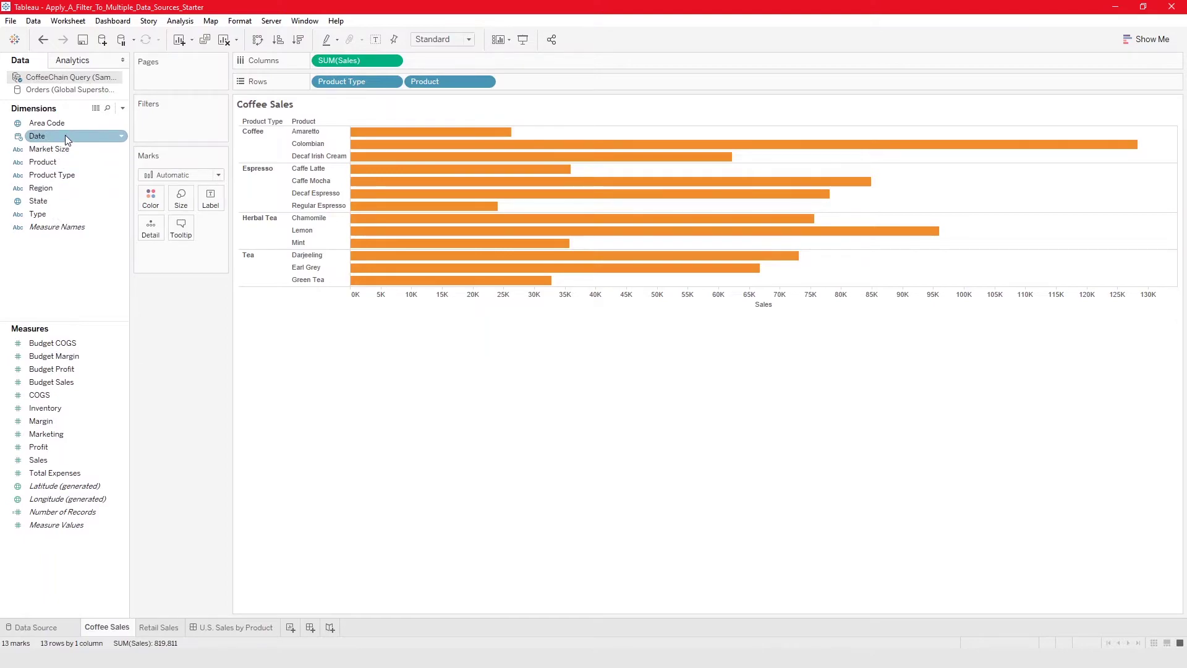
pyautogui.click(122, 189)
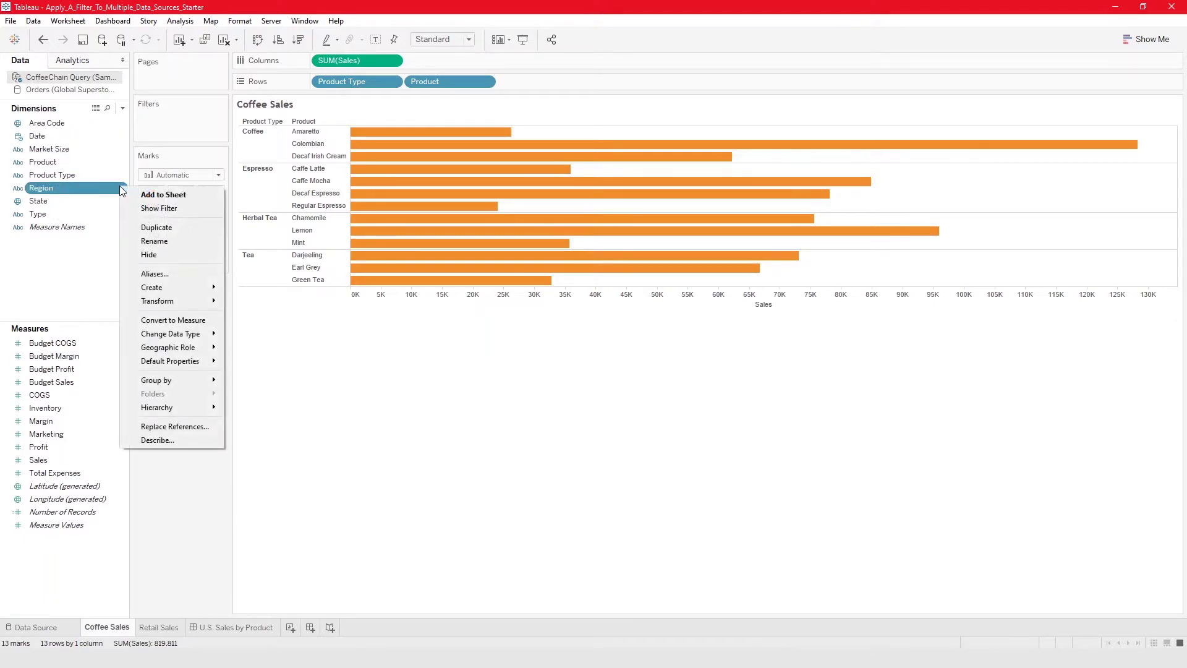
pyautogui.click(167, 248)
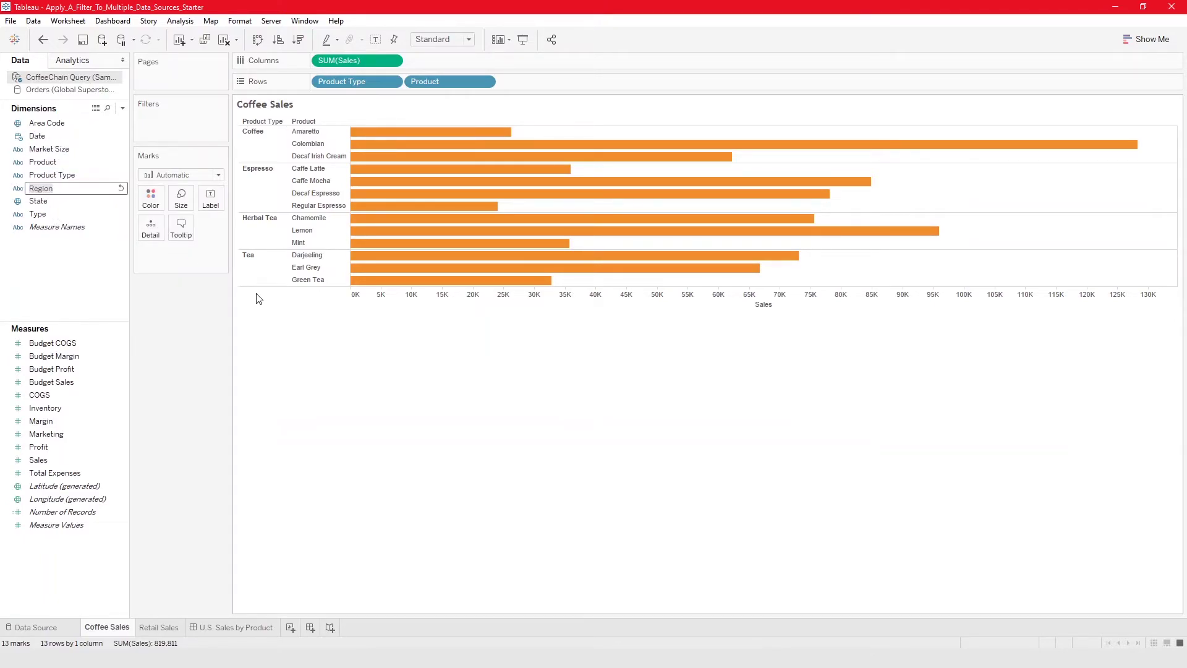
pyautogui.press('BackSpace')
pyautogui.write('Market')
pyautogui.press('Return')
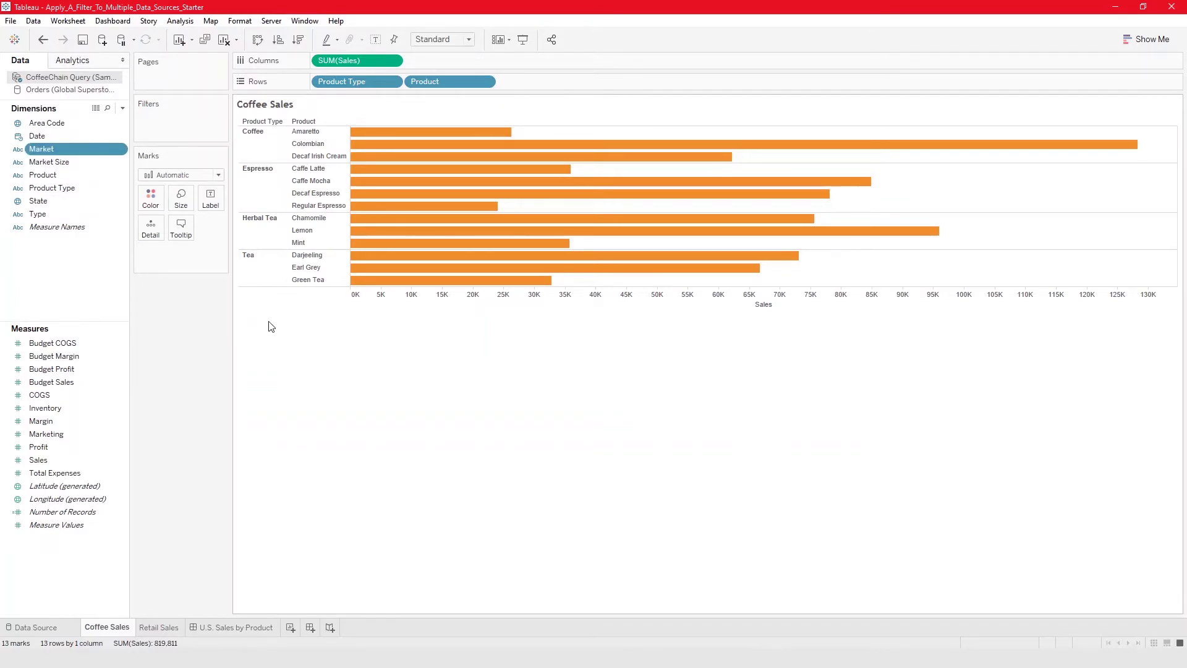
# Switch the blend relationship between CoffeeChain Query and Orders (Global Superstore) to Custom, and remove the State and Market field mappings
pyautogui.click(62, 90)
pyautogui.click(60, 77)
pyautogui.click(81, 90)
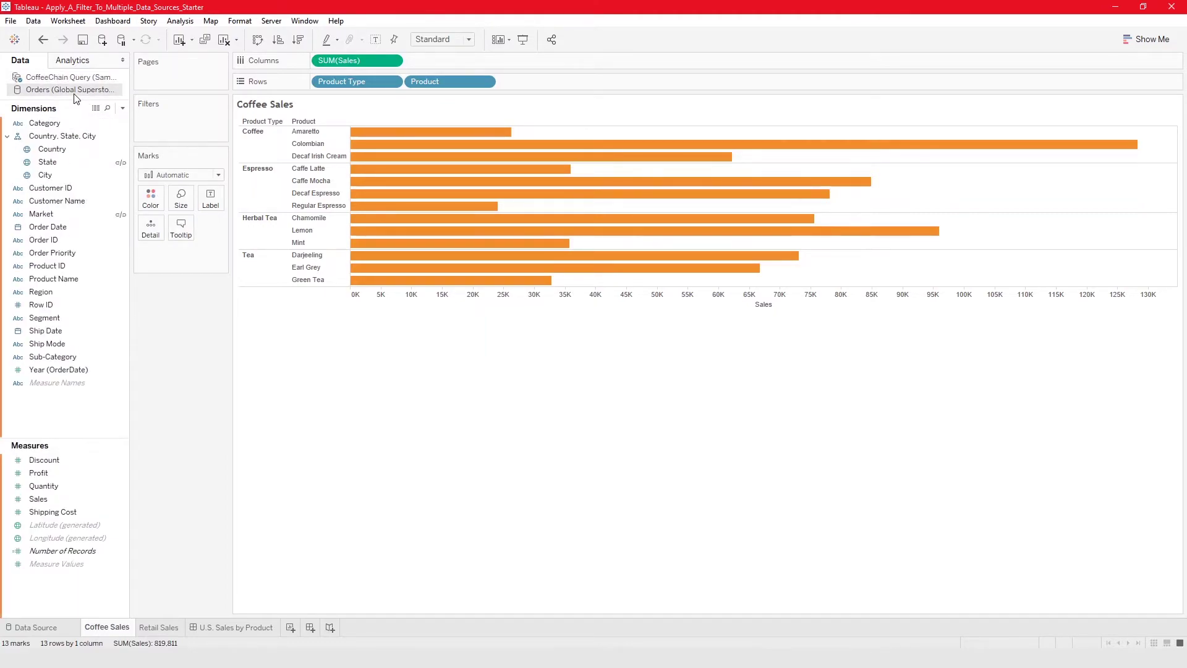
pyautogui.click(99, 162)
pyautogui.click(33, 20)
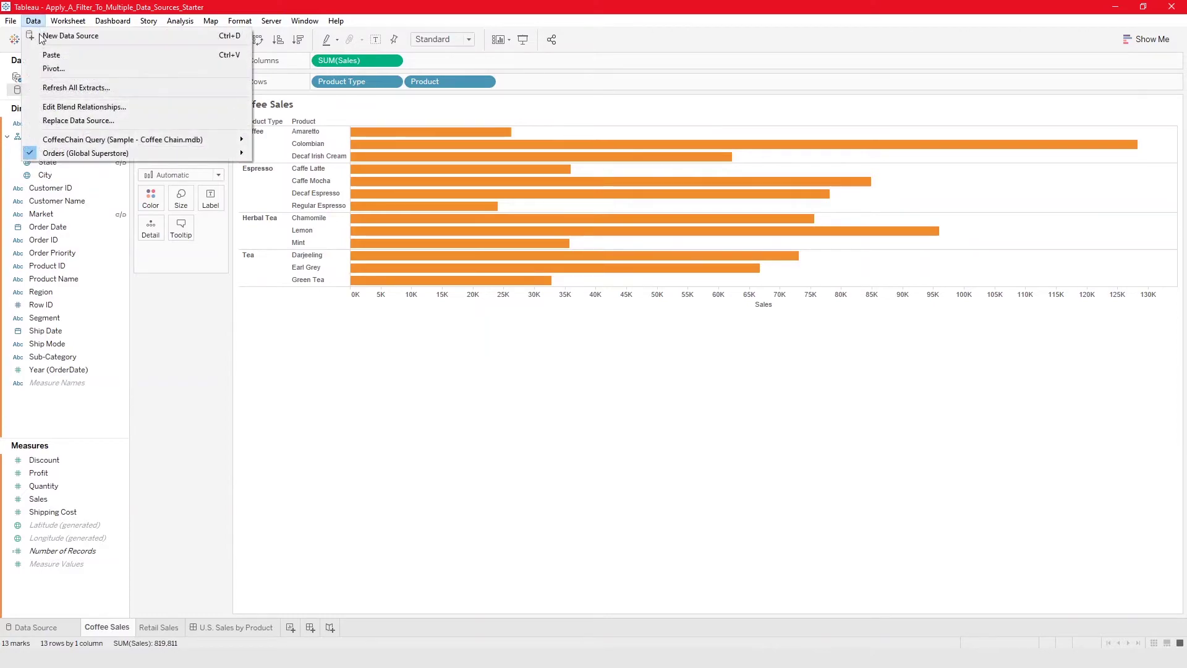
pyautogui.click(70, 108)
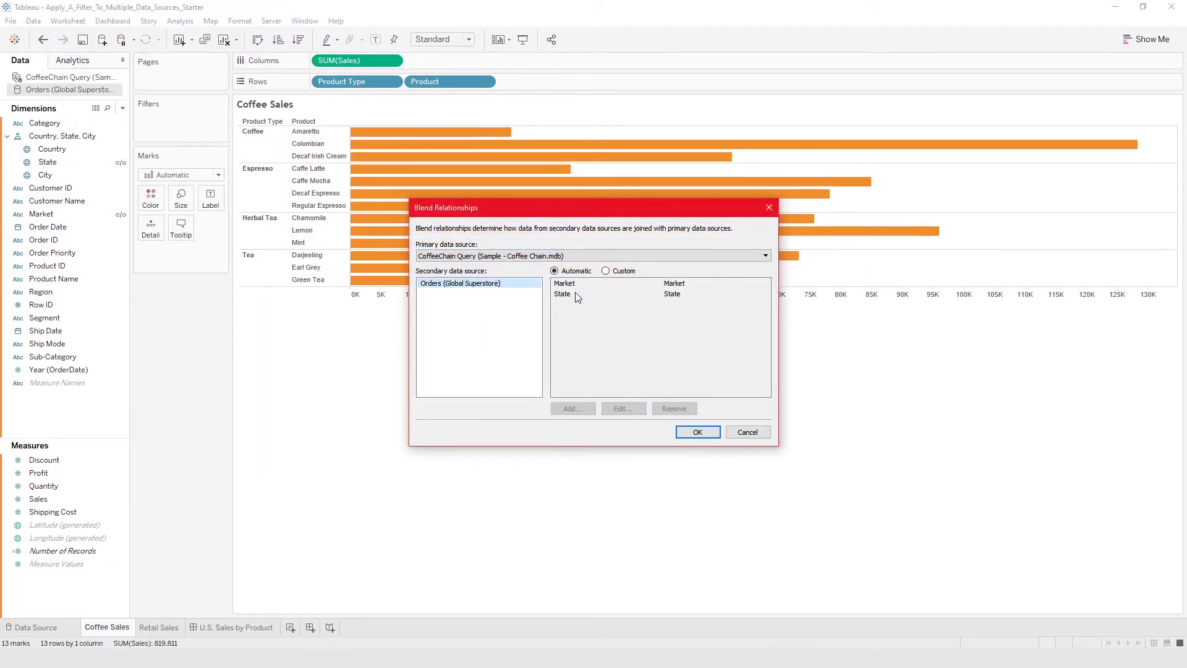
pyautogui.click(626, 275)
pyautogui.click(613, 292)
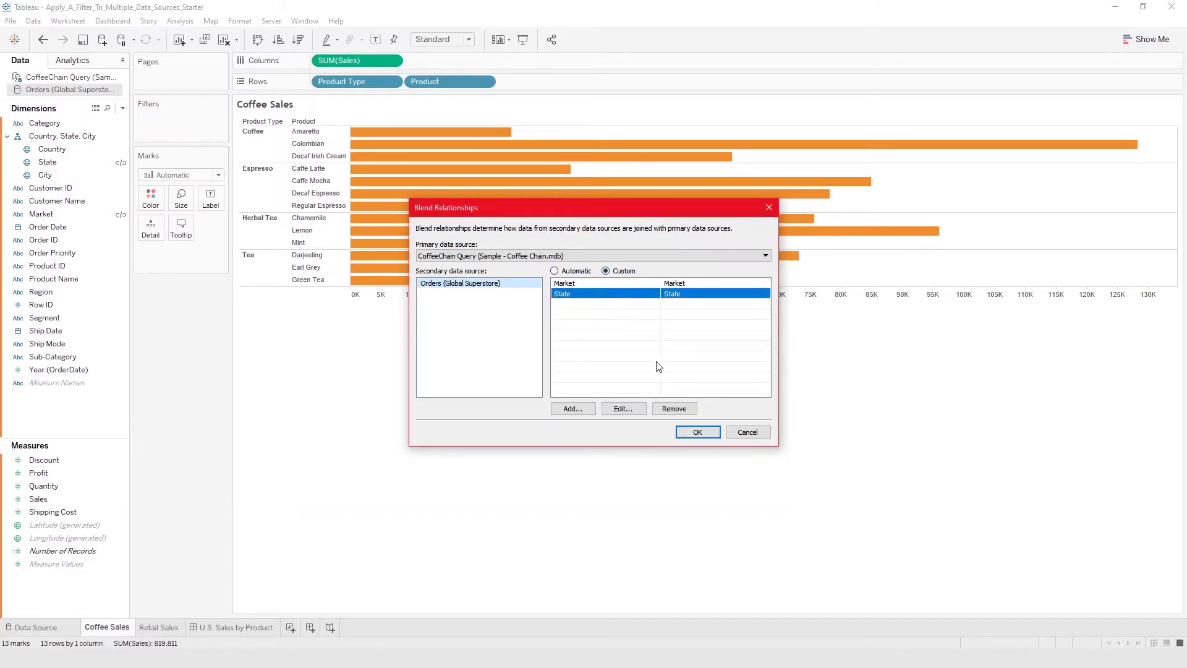
pyautogui.click(683, 410)
pyautogui.click(651, 283)
pyautogui.click(683, 408)
pyautogui.click(698, 431)
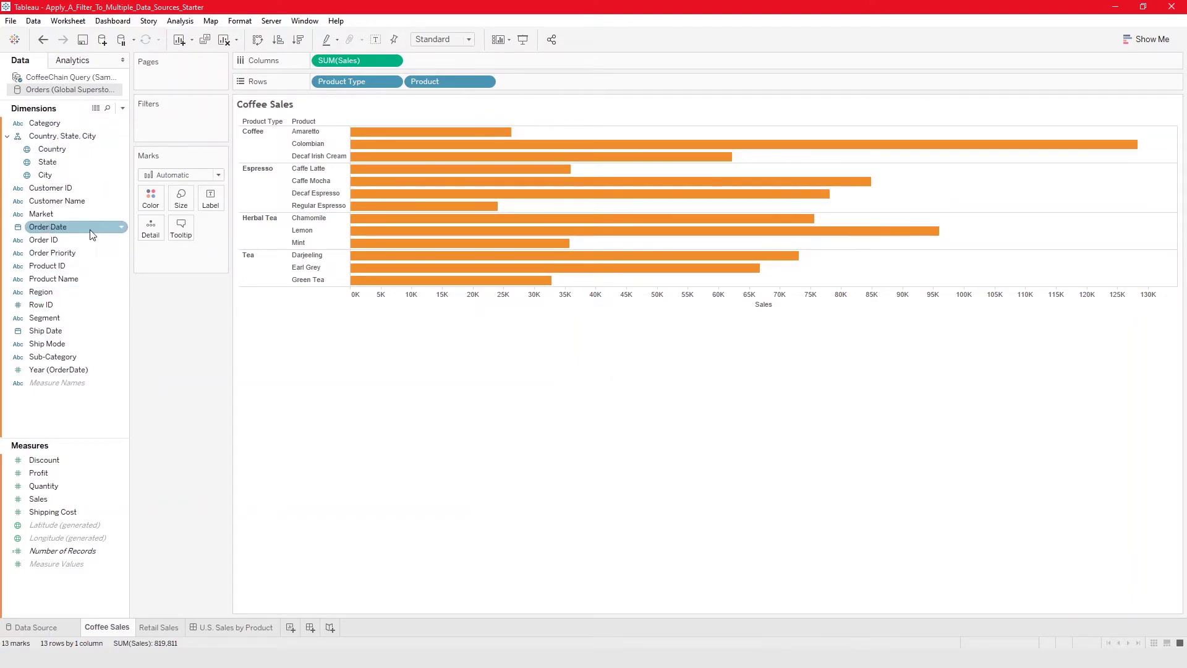
# Add a custom blend mapping from Market in CoffeeChain Query to Region in Orders (Global Superstore)
pyautogui.click(74, 76)
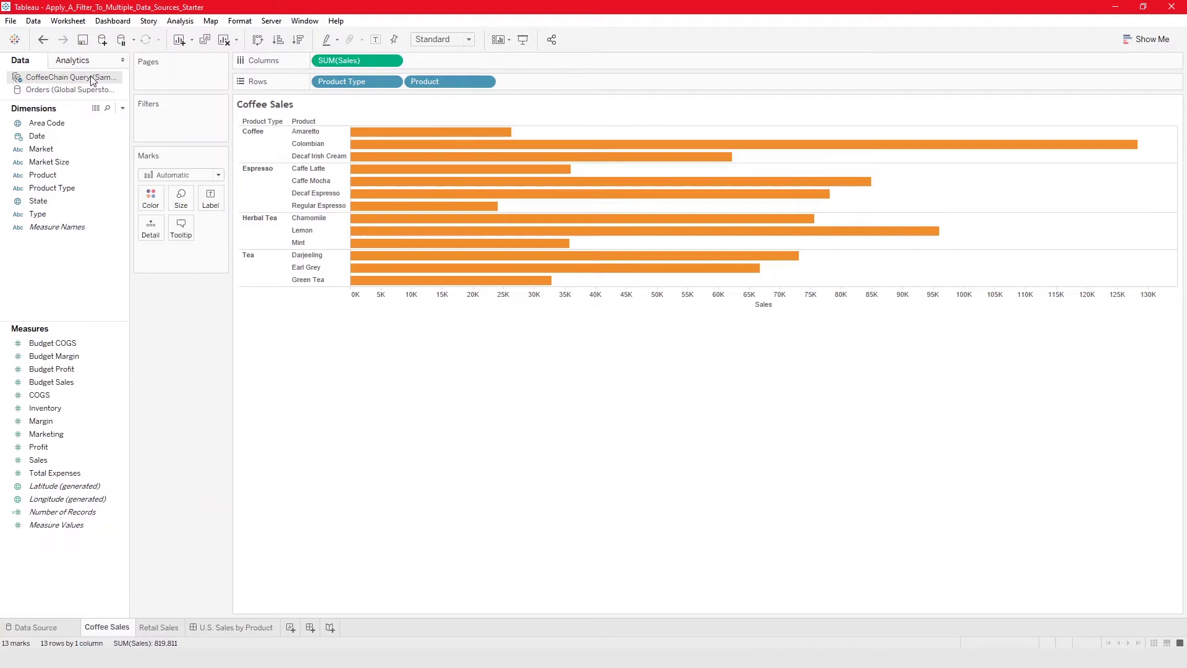
pyautogui.click(56, 149)
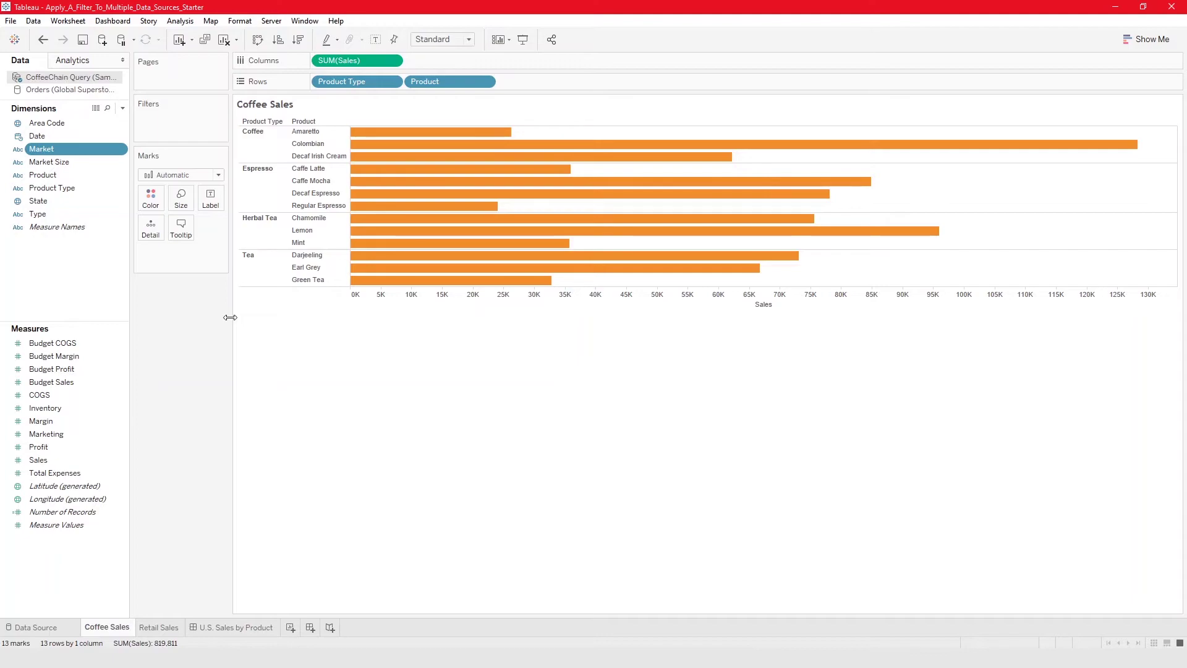
pyautogui.click(35, 21)
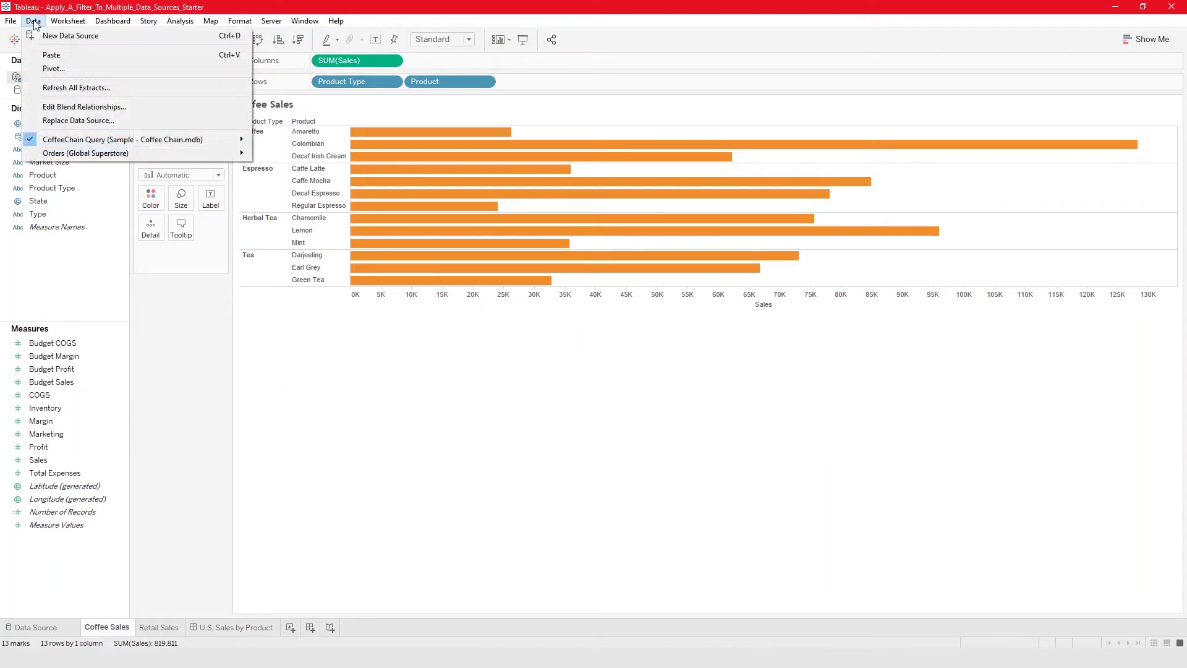
pyautogui.click(69, 107)
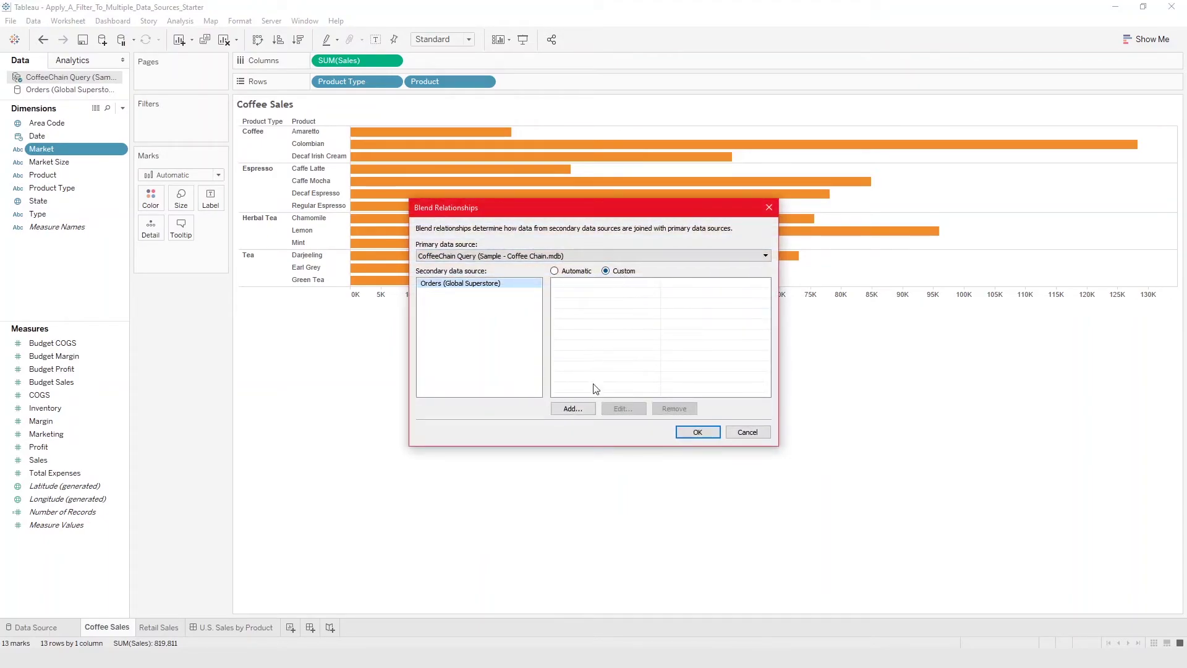
pyautogui.click(584, 410)
pyautogui.click(485, 263)
pyautogui.click(680, 337)
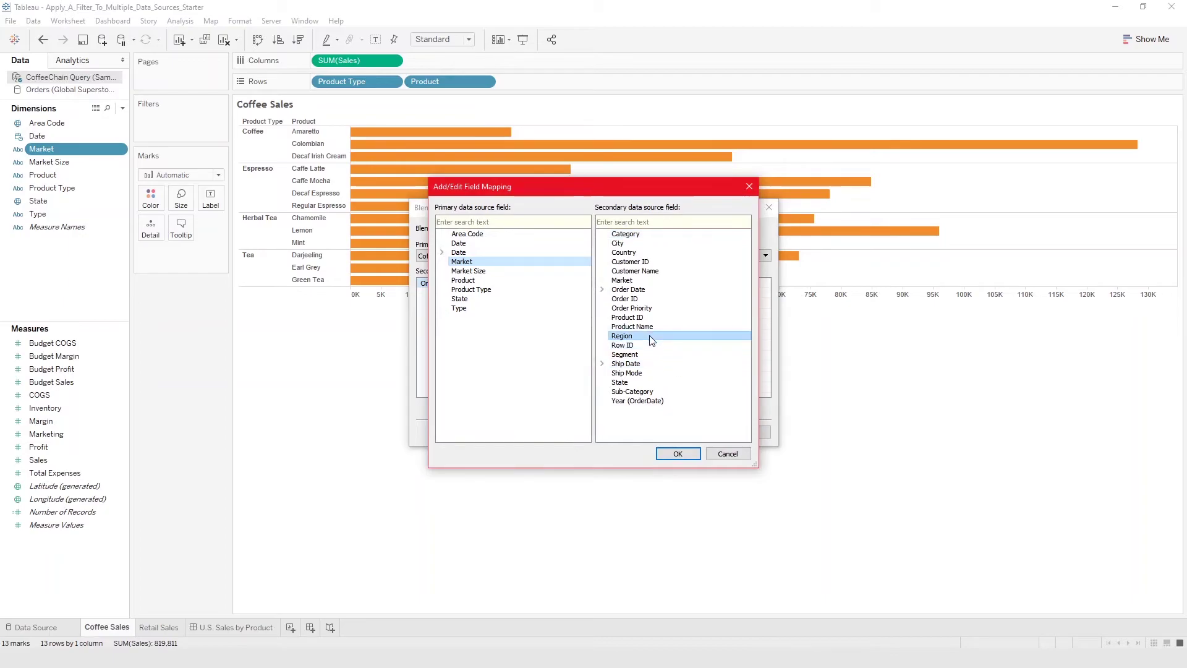
pyautogui.click(678, 453)
pyautogui.click(694, 433)
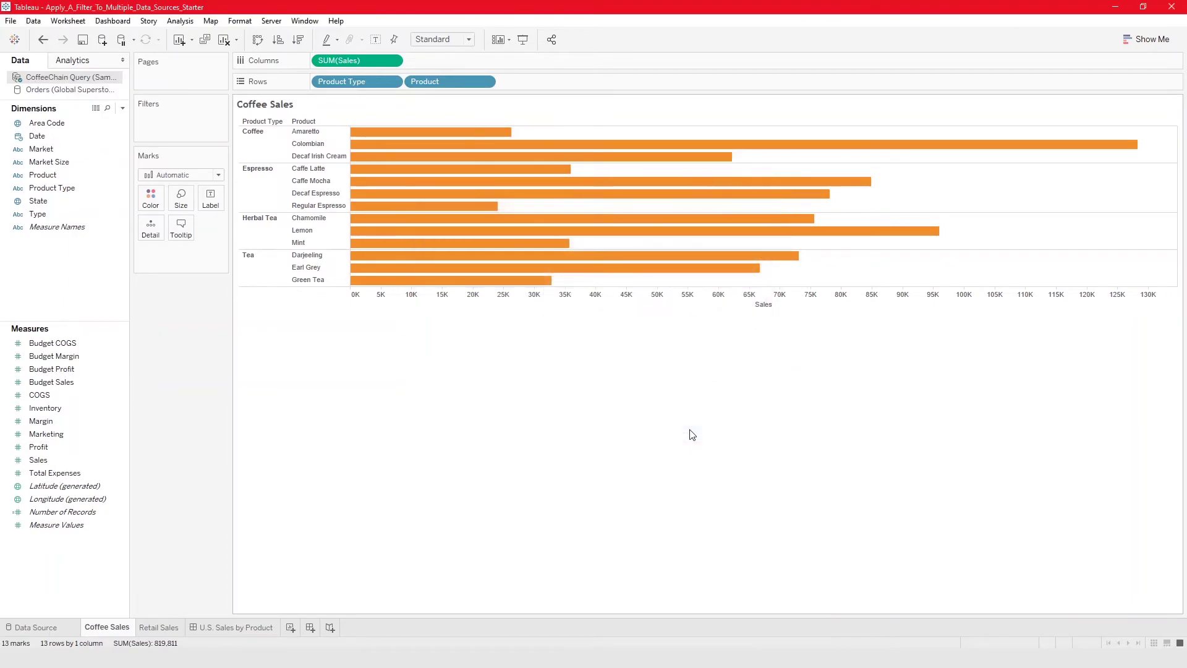
# Check the linked fields of both data sources on the Coffee Sales and Retail Sales worksheets
pyautogui.click(66, 90)
pyautogui.click(49, 292)
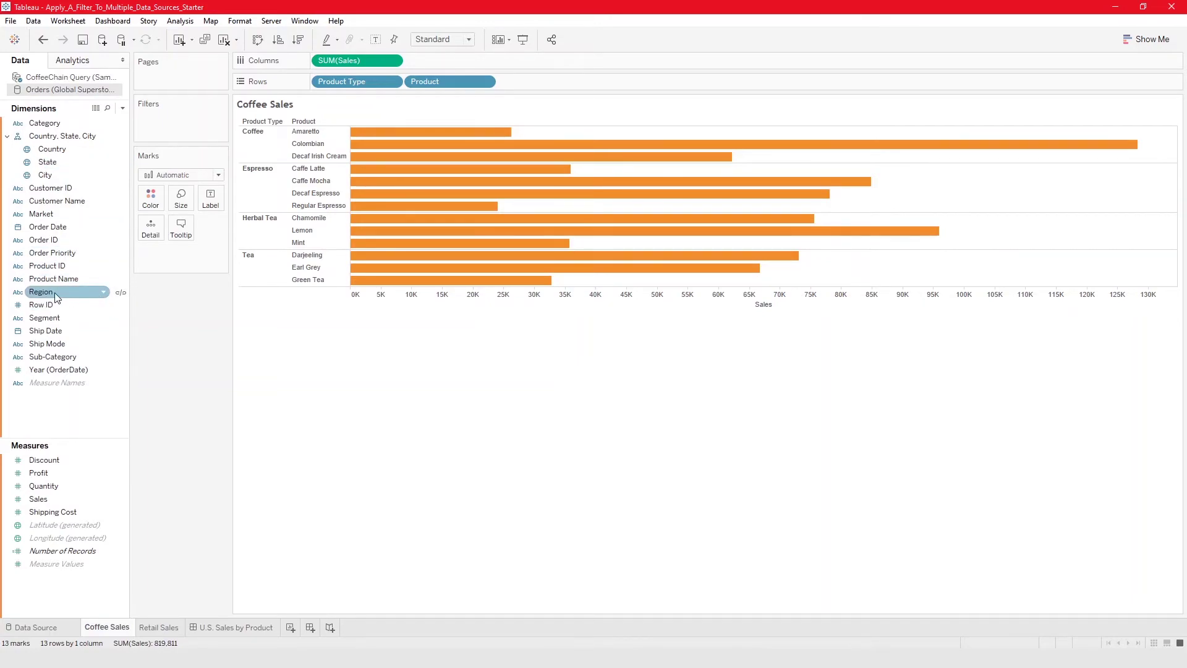
pyautogui.click(65, 77)
pyautogui.click(64, 164)
pyautogui.moveTo(64, 167); pyautogui.dragTo(92, 180)
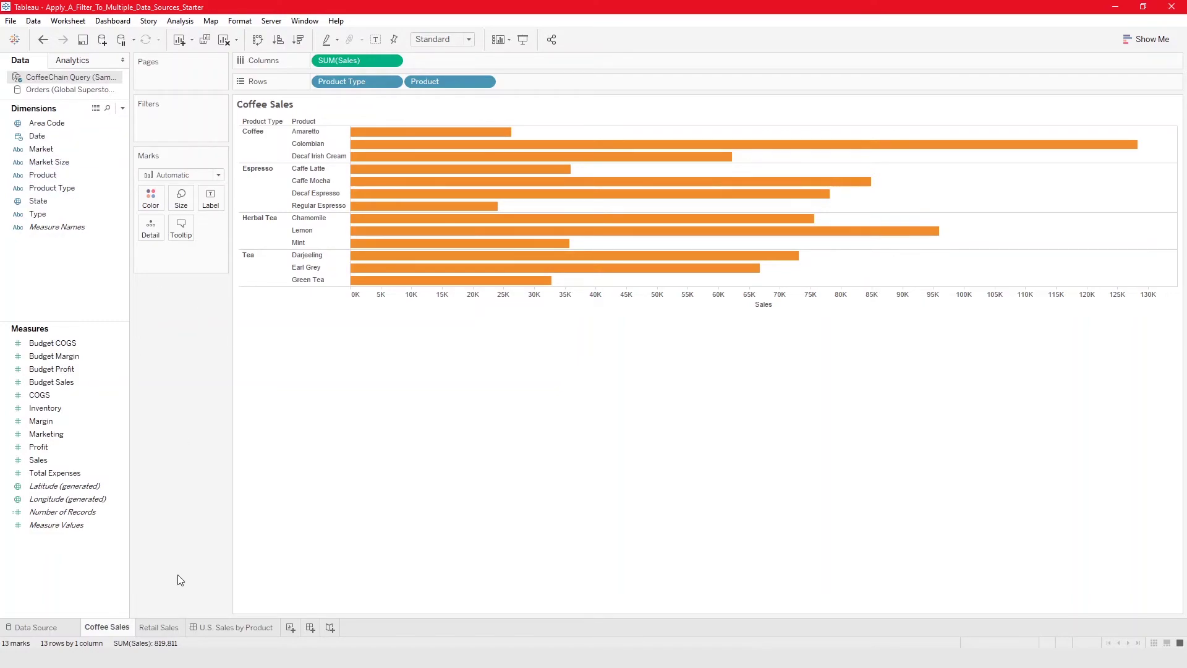
pyautogui.click(160, 625)
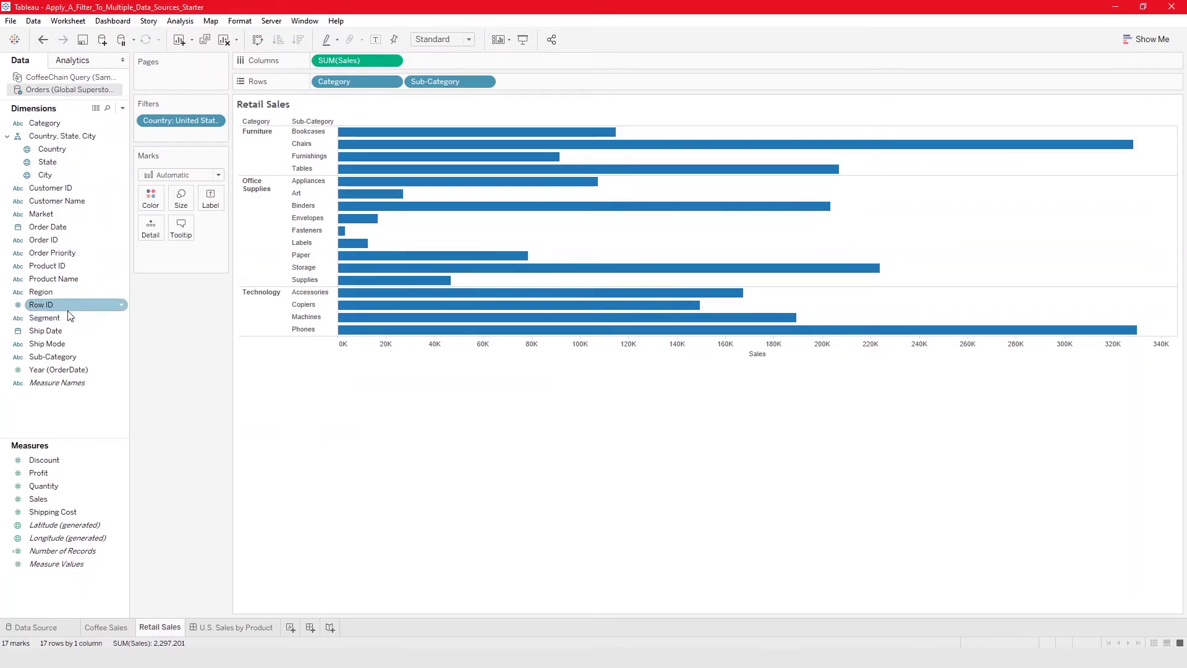
pyautogui.click(79, 73)
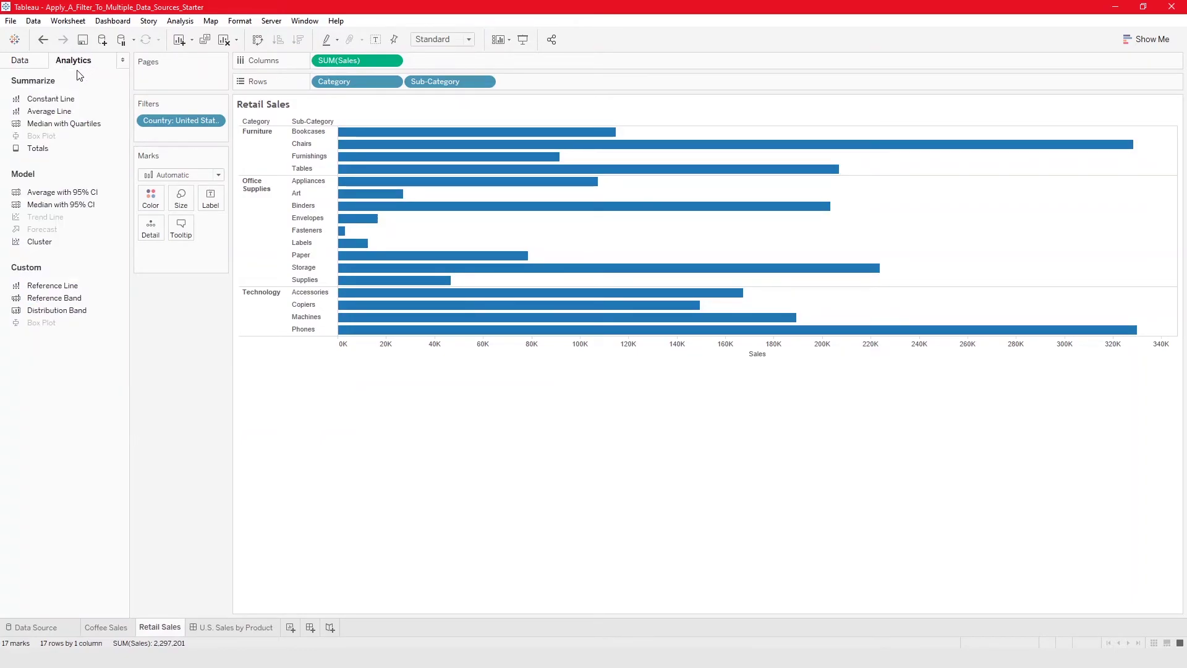
pyautogui.click(25, 60)
pyautogui.click(56, 77)
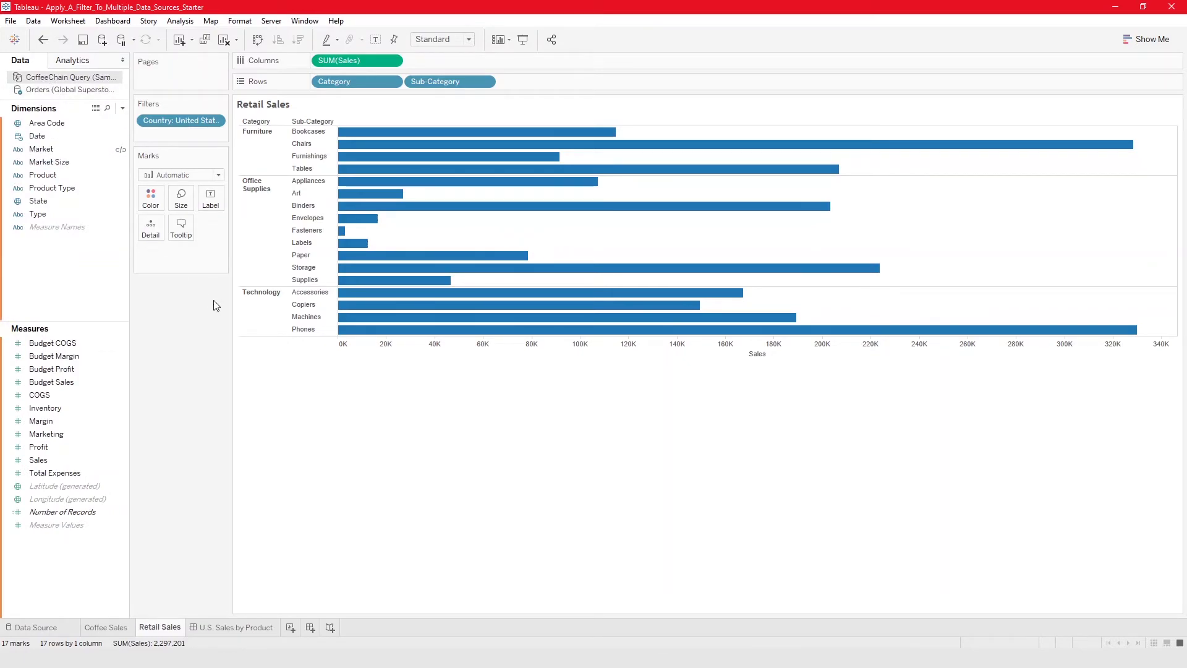
pyautogui.click(65, 90)
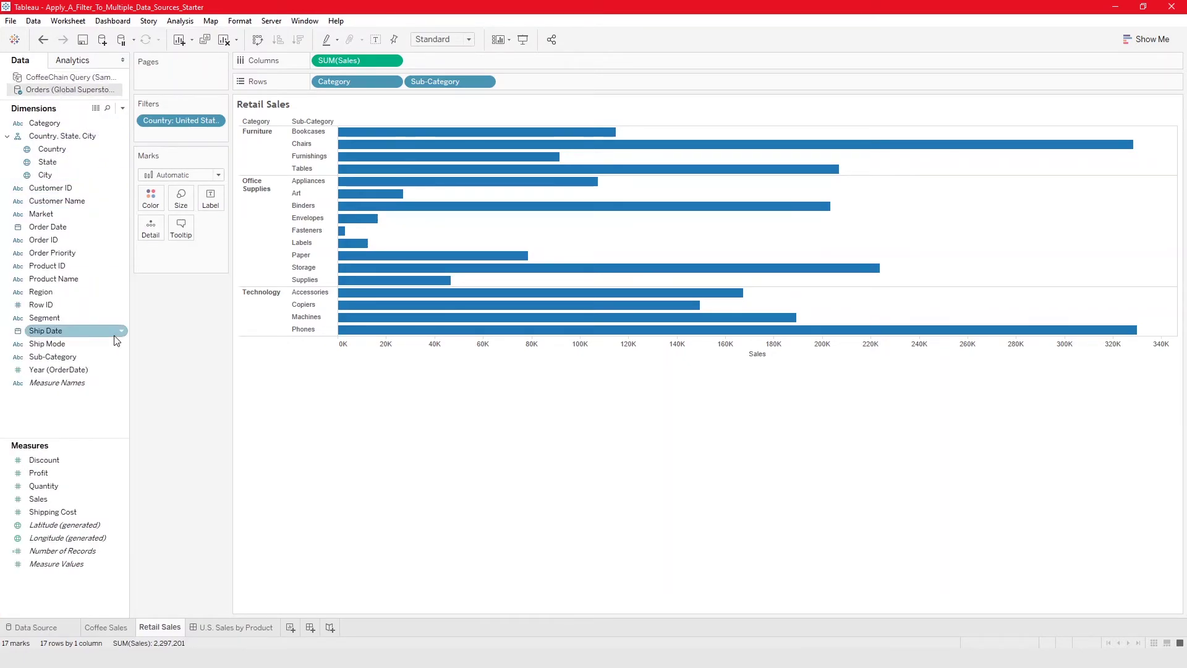
# Filter Retail Sales by Region from Orders (Global Superstore), including Central, East, South and West
pyautogui.moveTo(68, 293); pyautogui.dragTo(179, 126)
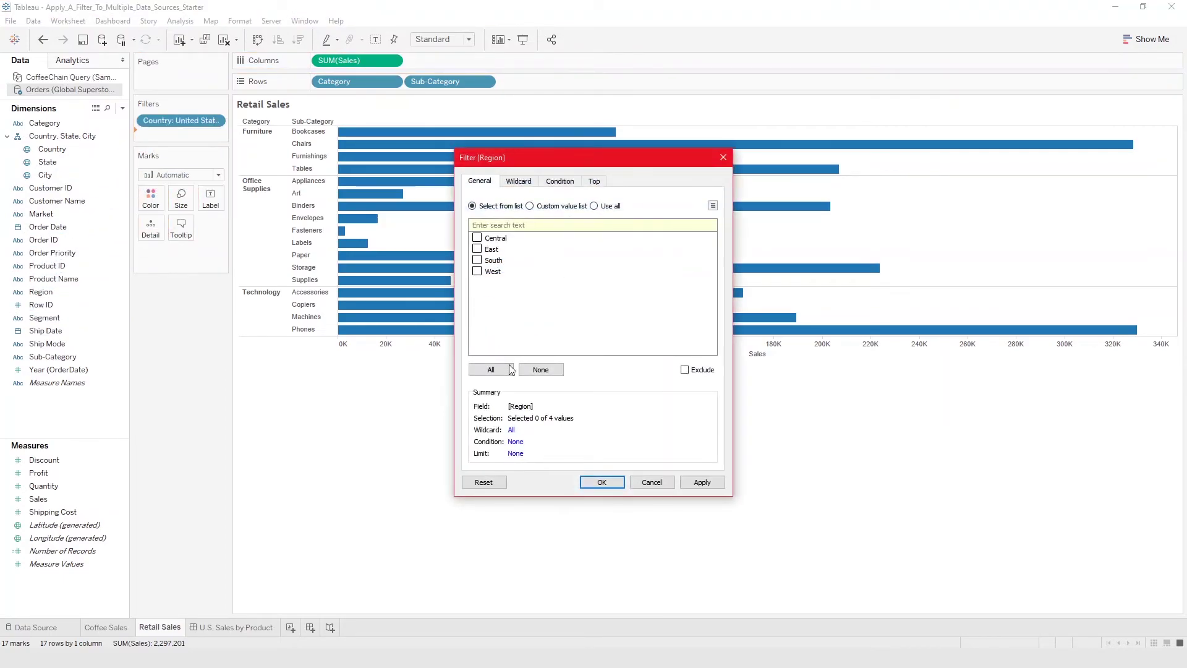
pyautogui.click(697, 482)
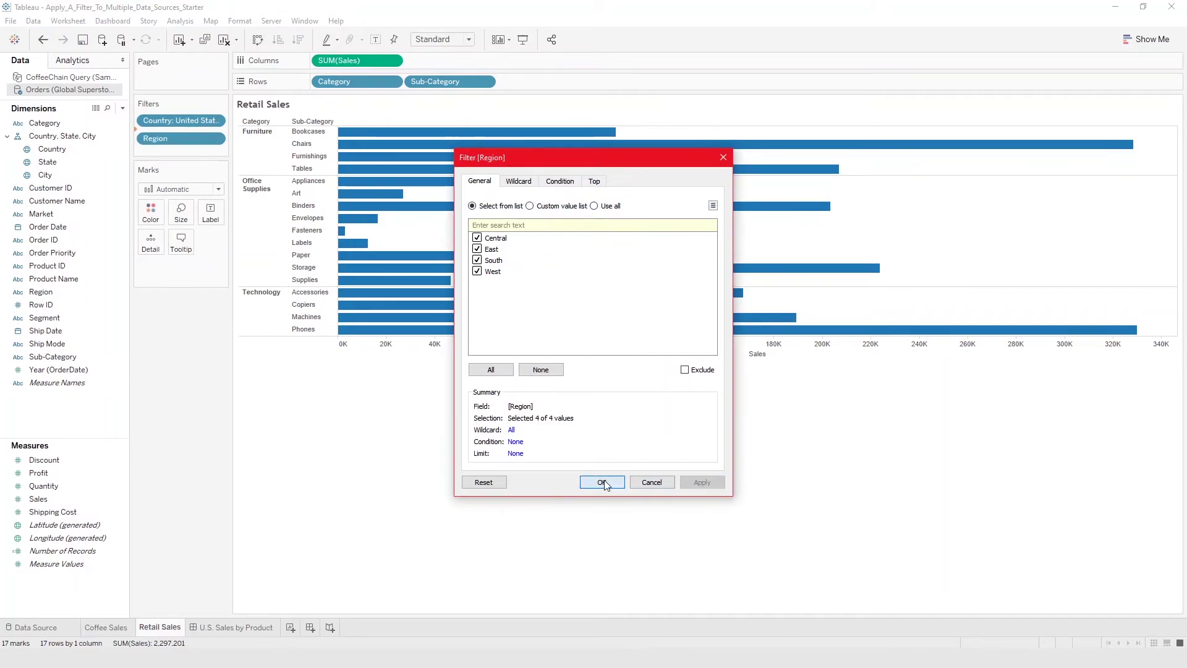
pyautogui.click(603, 482)
# Review which worksheets the Region filter can be applied to, and check the filters on the Coffee Sales worksheet
pyautogui.click(215, 135)
pyautogui.moveTo(230, 211)
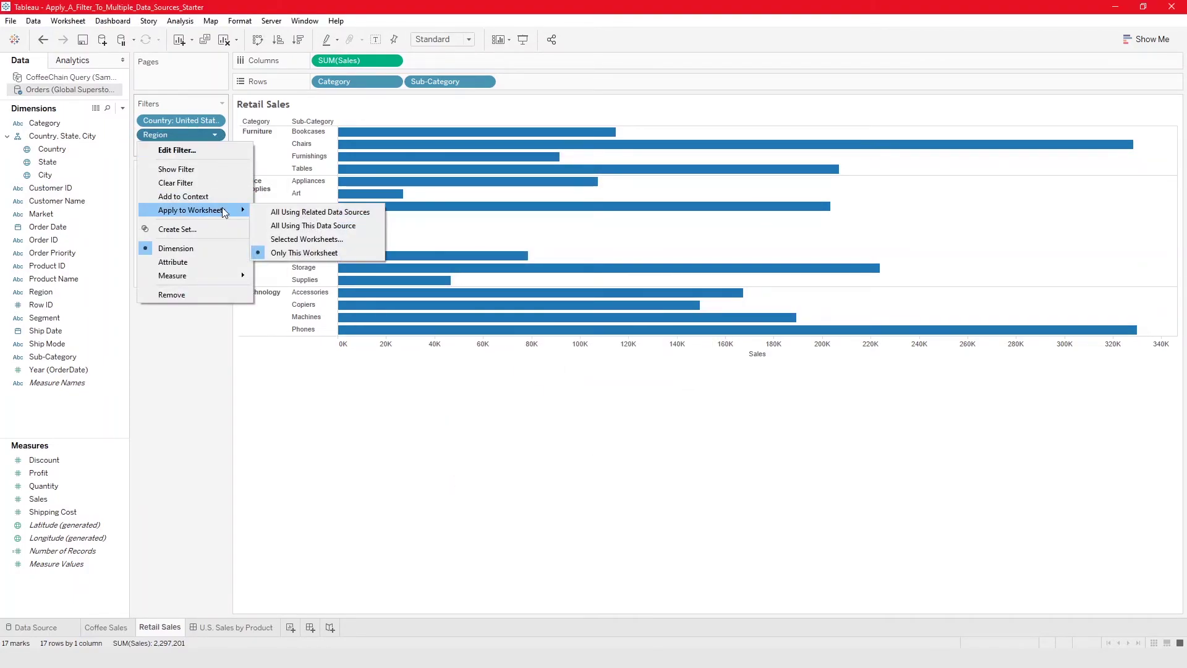
pyautogui.click(159, 491)
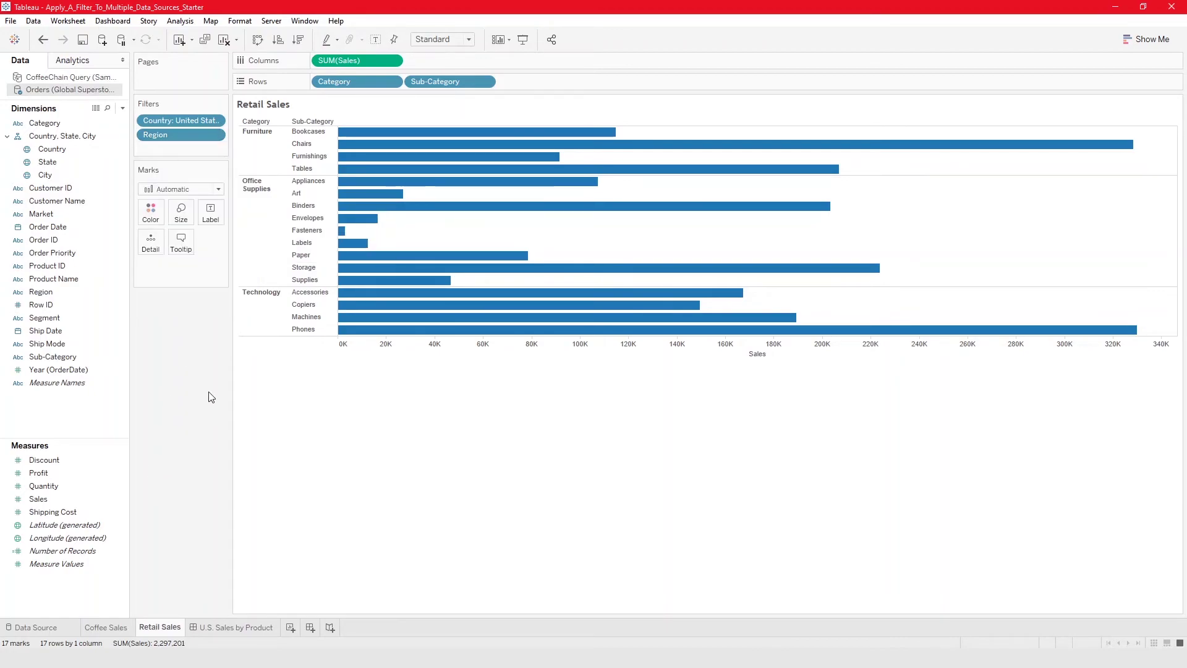
pyautogui.click(113, 628)
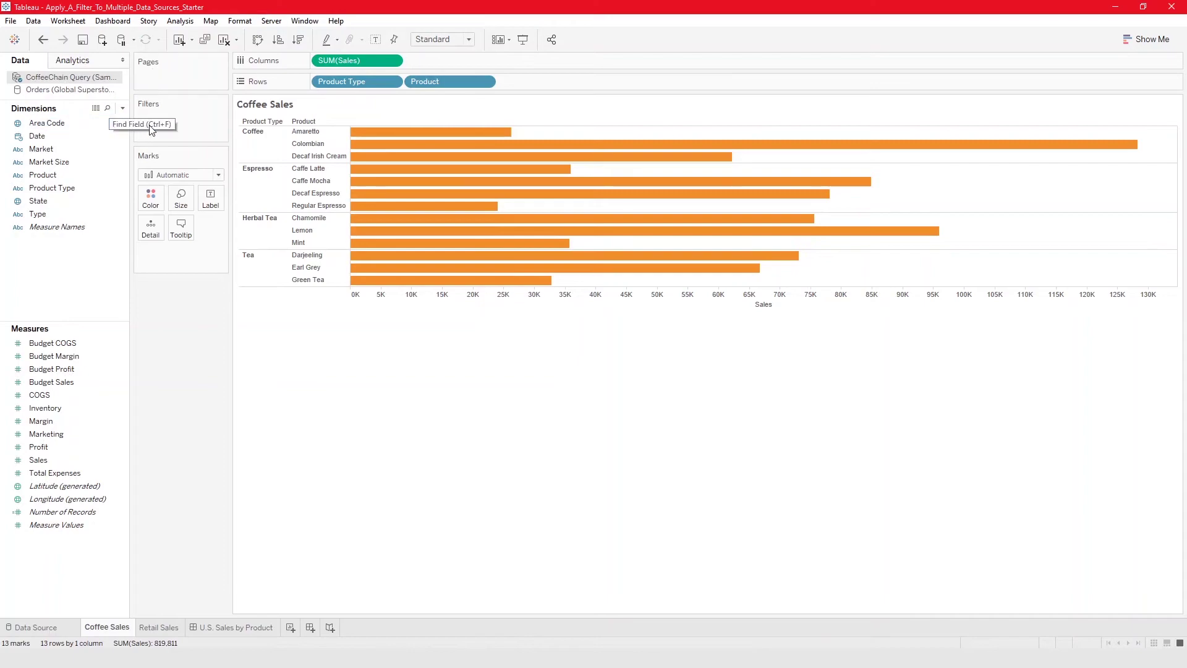
# Apply the Retail Sales Region filter to all worksheets using related data sources, and check it on Coffee Sales
pyautogui.click(160, 629)
pyautogui.click(215, 135)
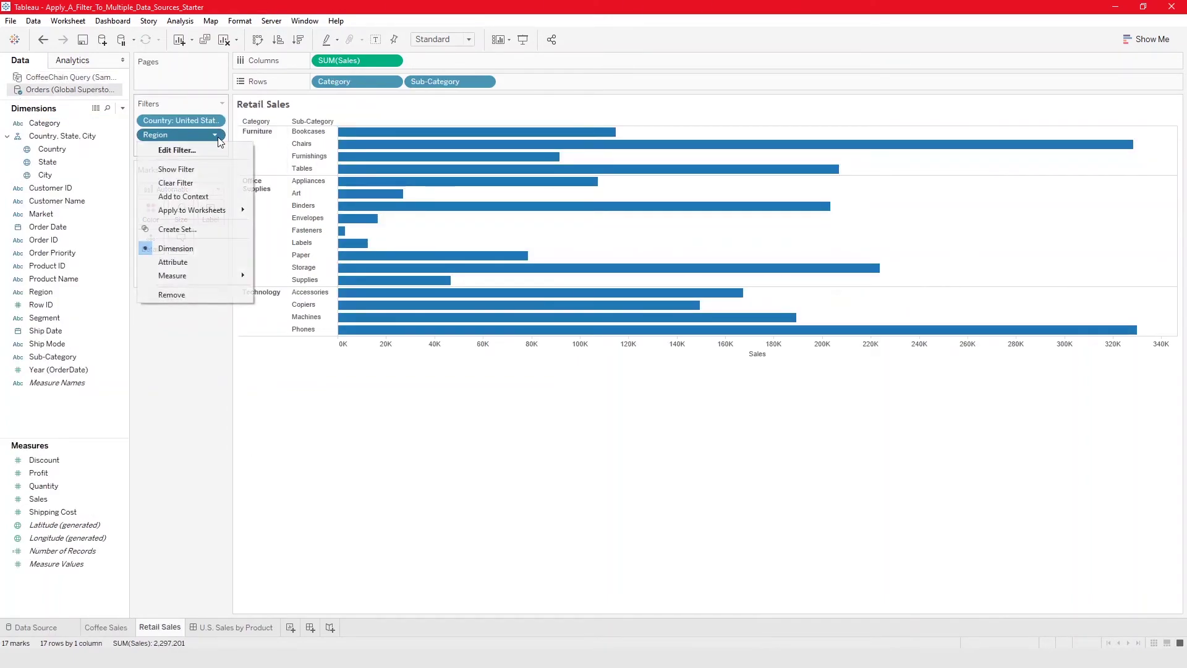
pyautogui.moveTo(230, 211)
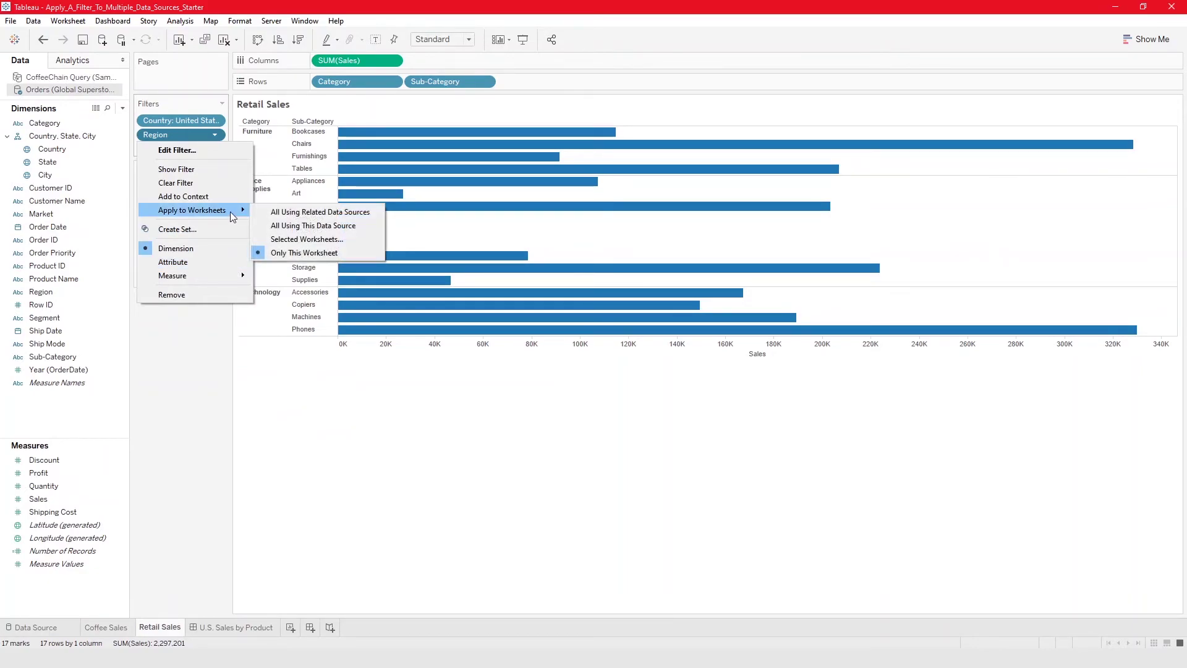
pyautogui.click(309, 224)
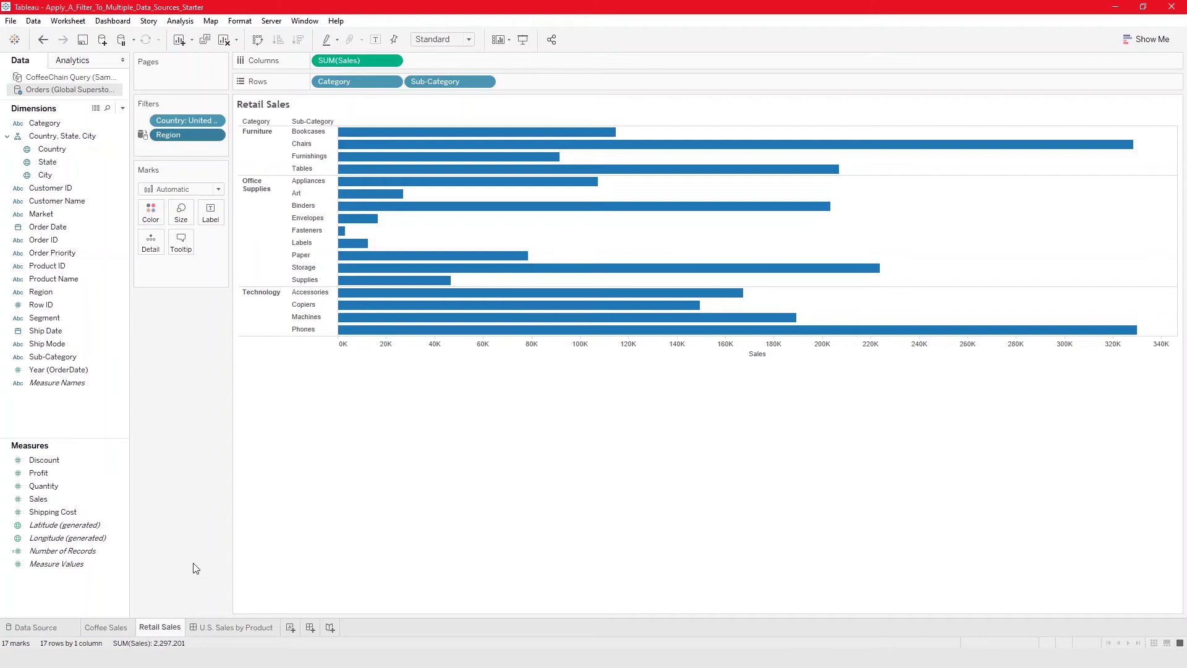
pyautogui.click(111, 628)
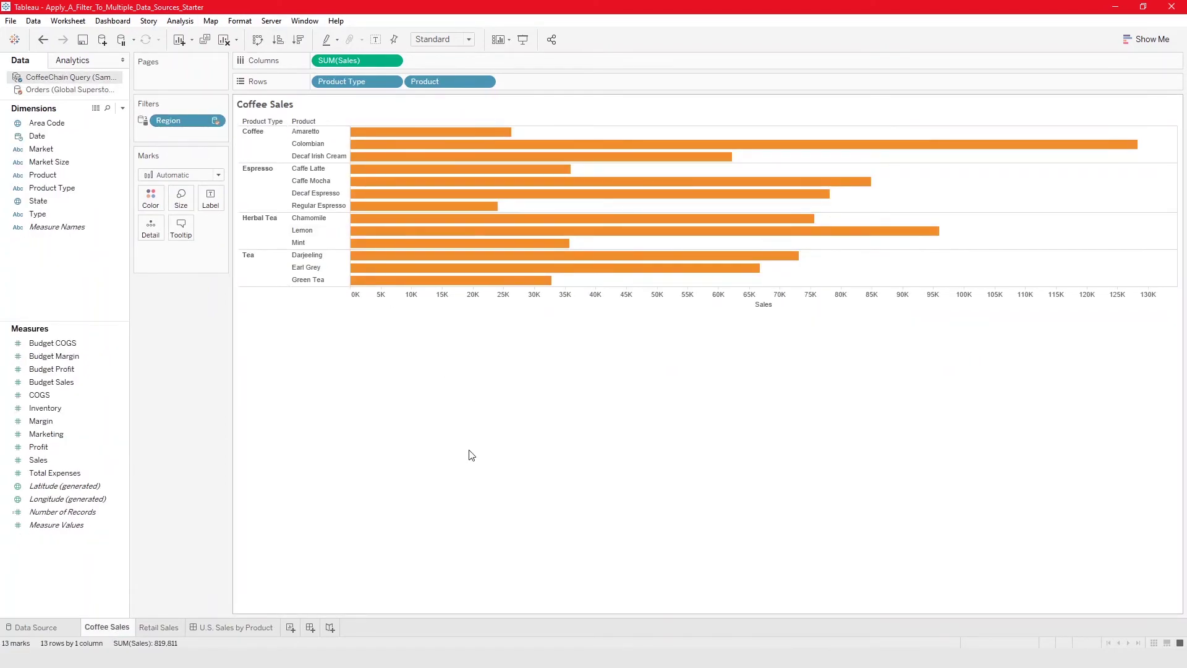
pyautogui.click(171, 627)
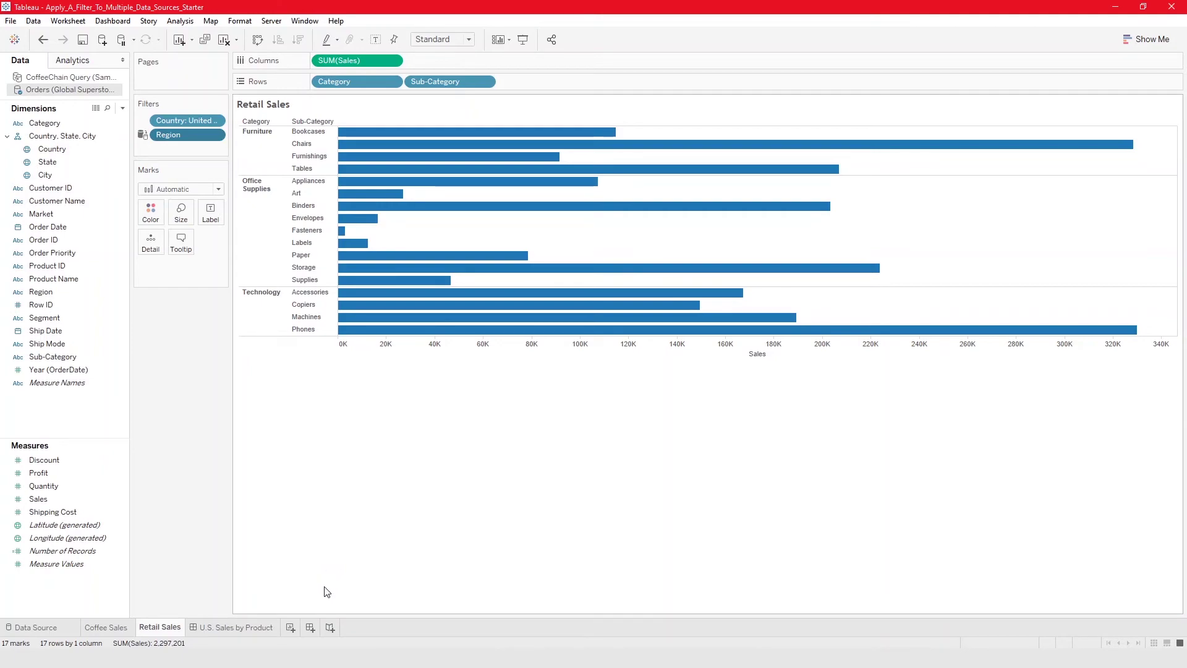
pyautogui.click(232, 626)
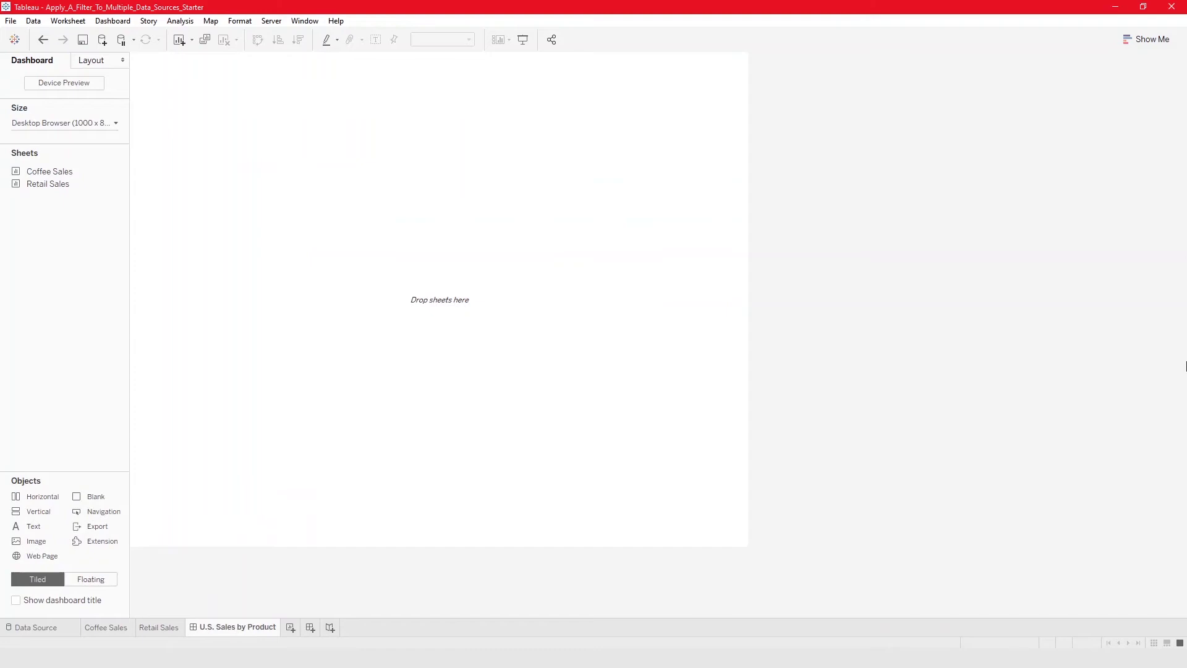
pyautogui.moveTo(61, 185); pyautogui.dragTo(429, 137)
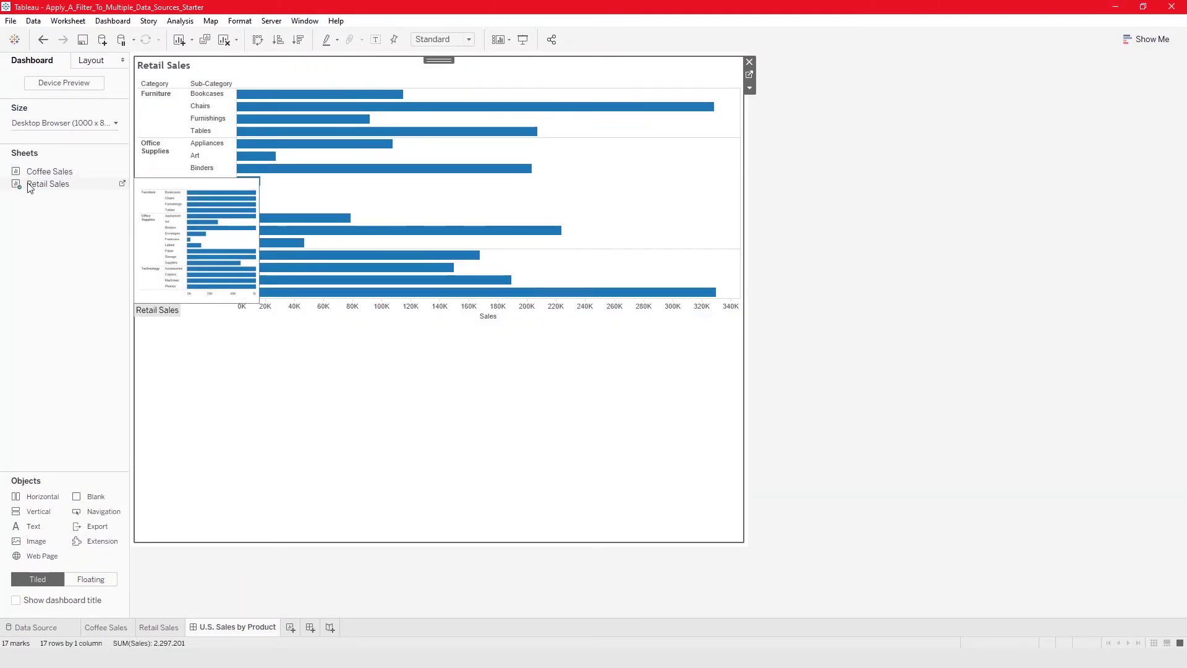
pyautogui.moveTo(35, 178)
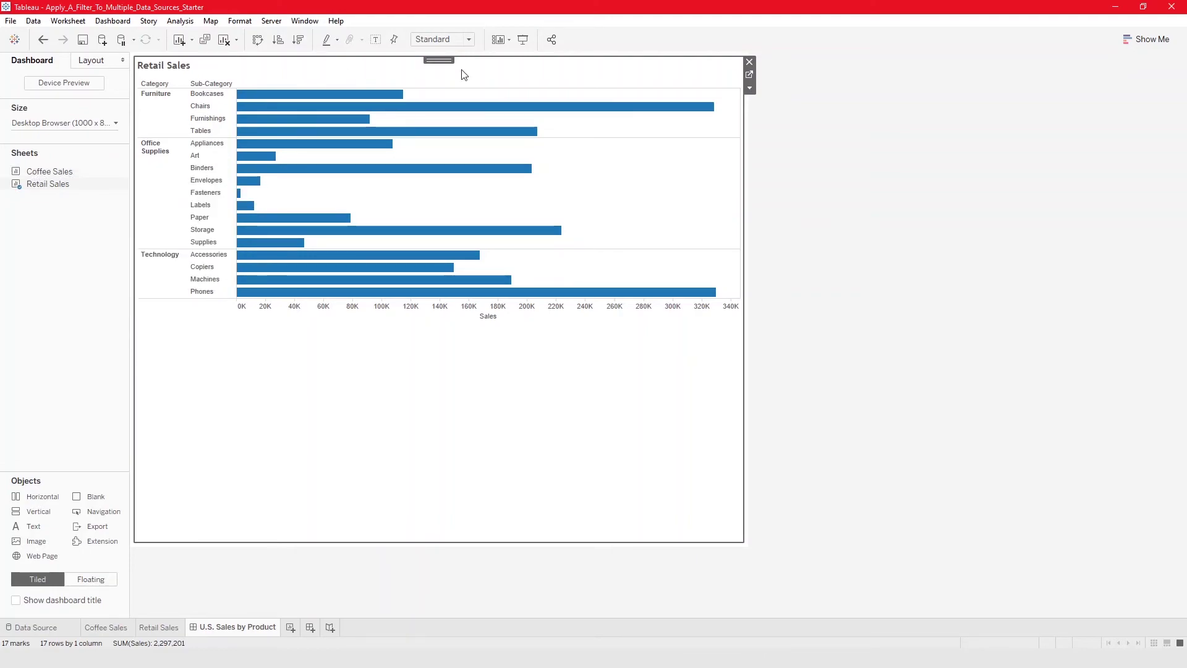
pyautogui.click(750, 62)
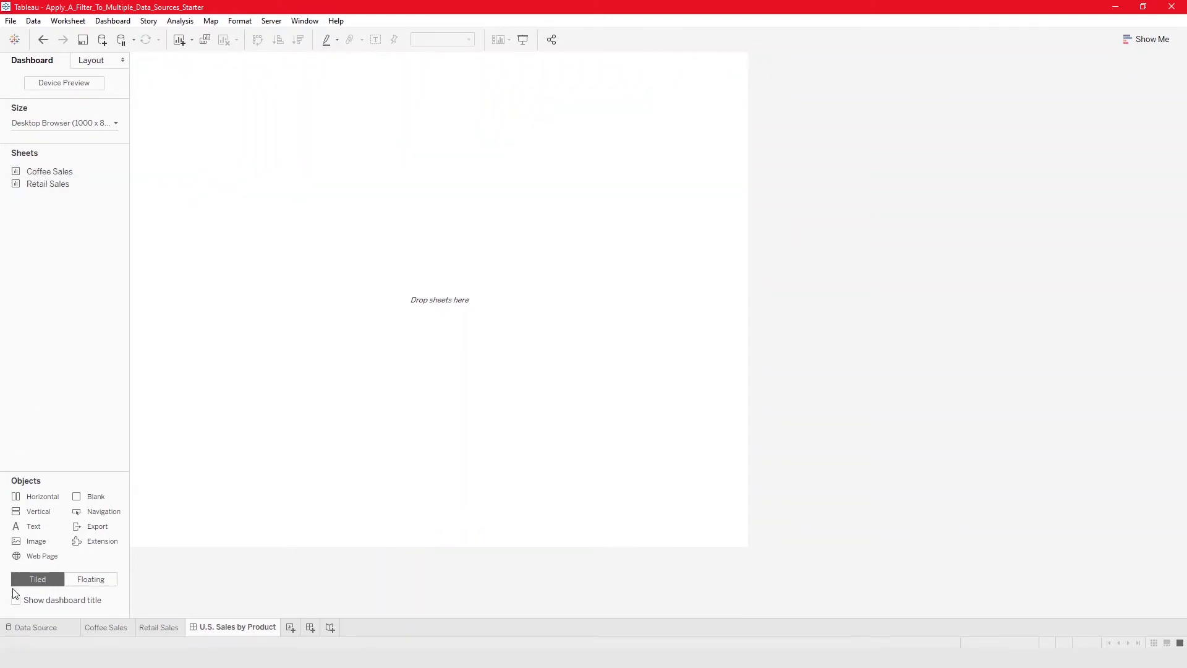
# Show the Region filter control on the Retail Sales worksheet and place it below the Marks card
pyautogui.click(164, 625)
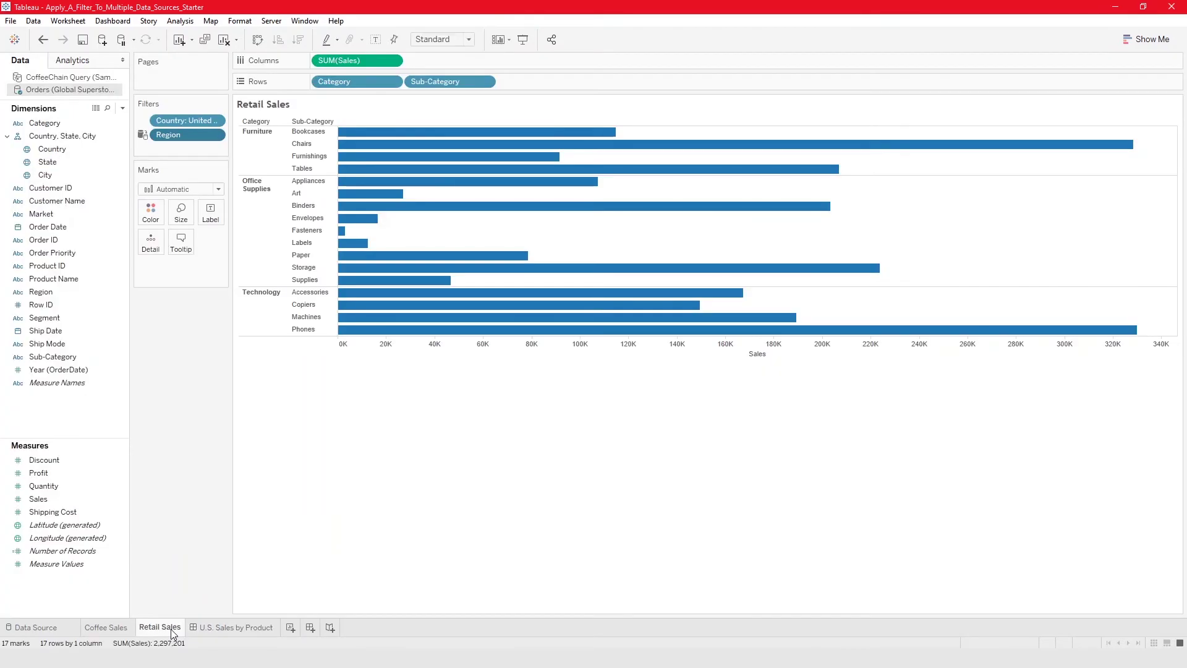
pyautogui.click(216, 136)
pyautogui.click(218, 166)
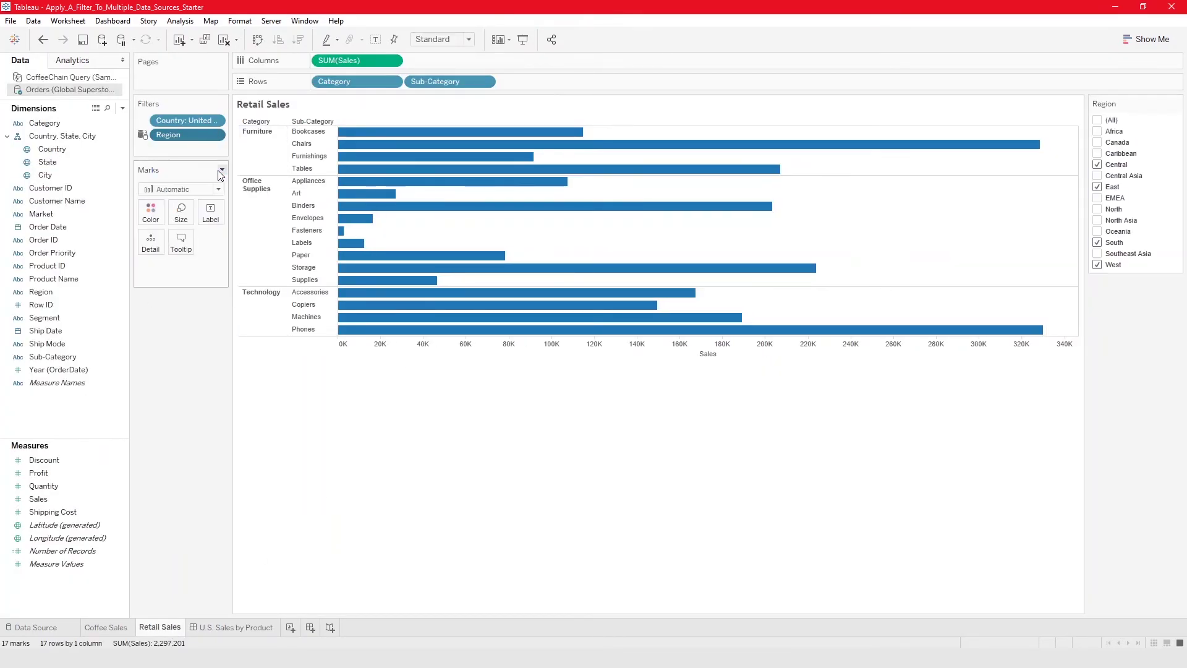
pyautogui.moveTo(1156, 100); pyautogui.dragTo(214, 300)
# Add Retail Sales to the U.S. Sales by Product dashboard and place Coffee Sales beneath it
pyautogui.click(235, 629)
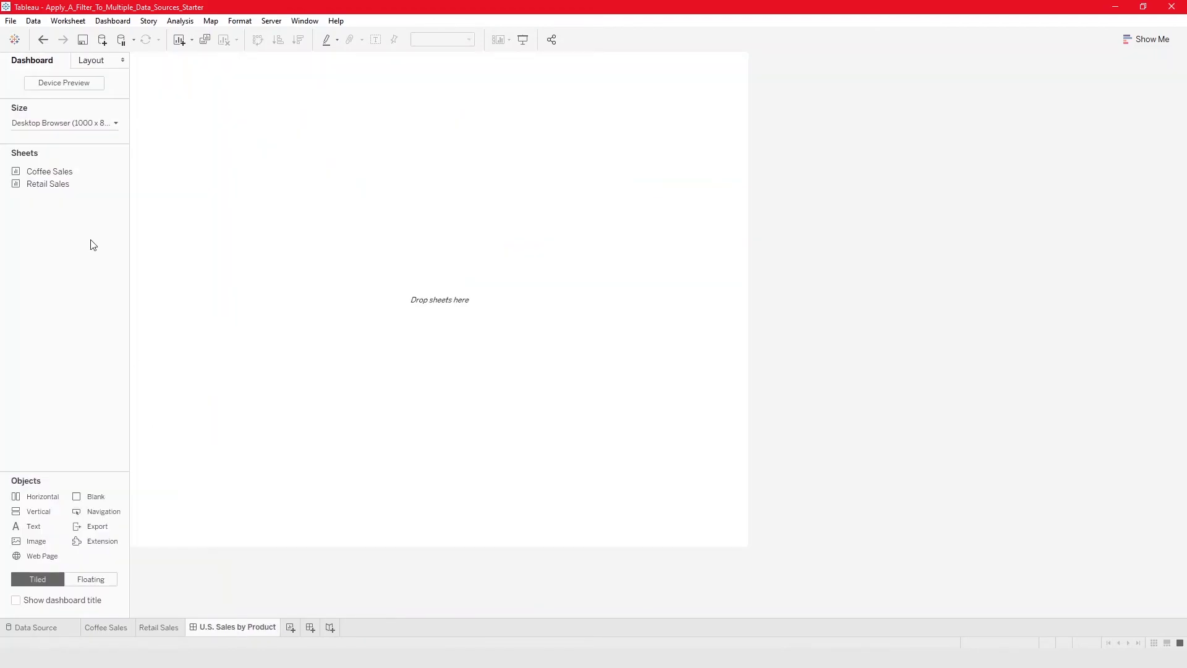
pyautogui.moveTo(47, 184); pyautogui.dragTo(390, 102)
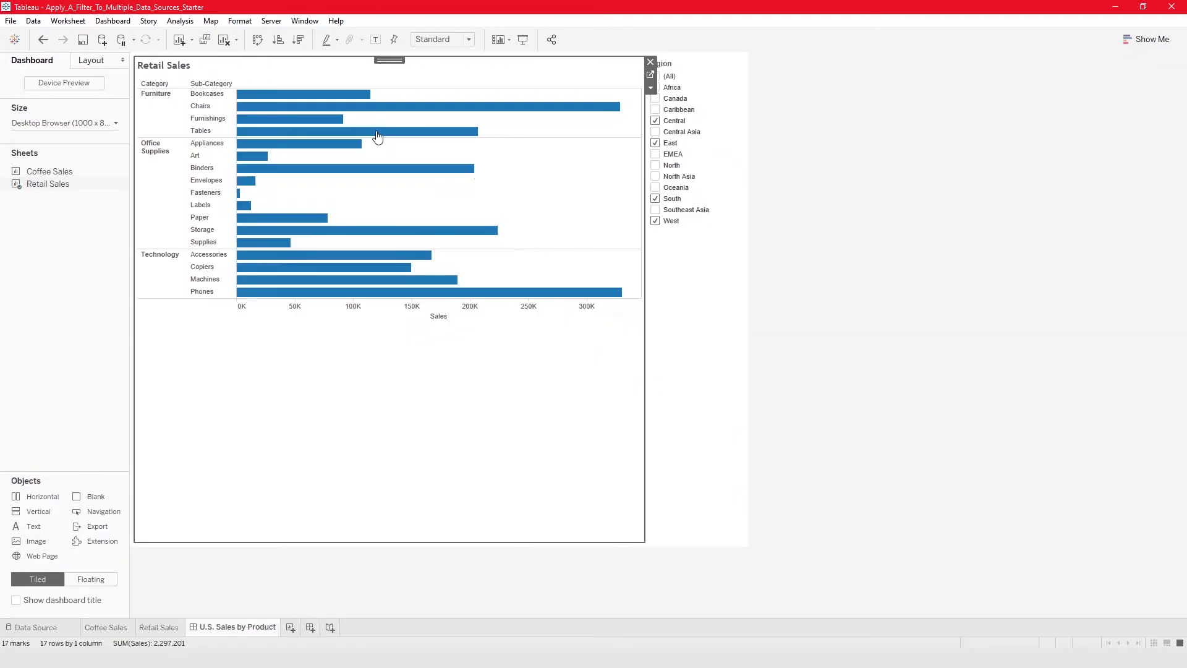
pyautogui.moveTo(50, 171); pyautogui.dragTo(405, 389)
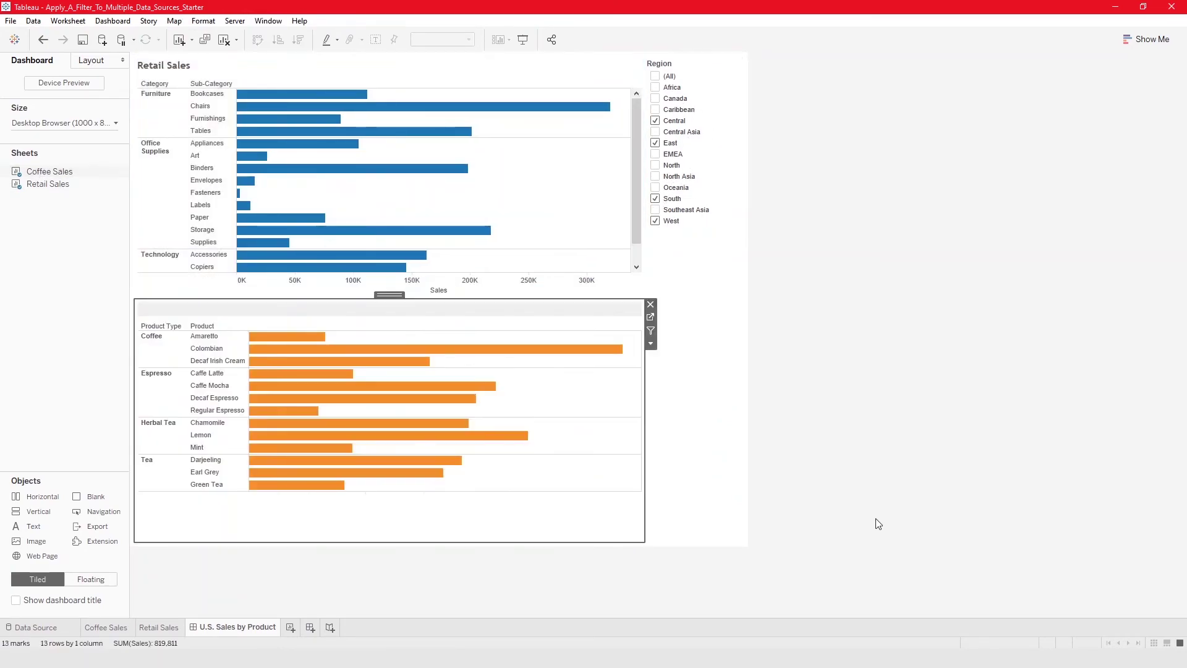
# Narrow the dashboard's Region filter to West by excluding South, Central and East
pyautogui.click(656, 199)
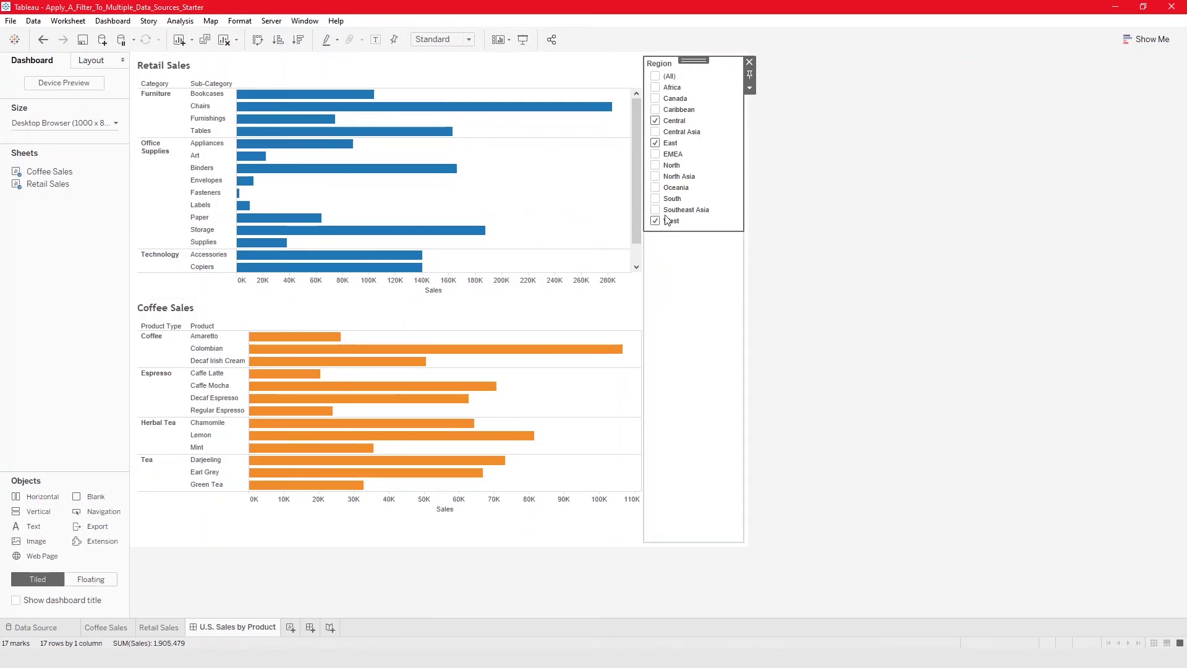
pyautogui.click(656, 121)
pyautogui.click(655, 143)
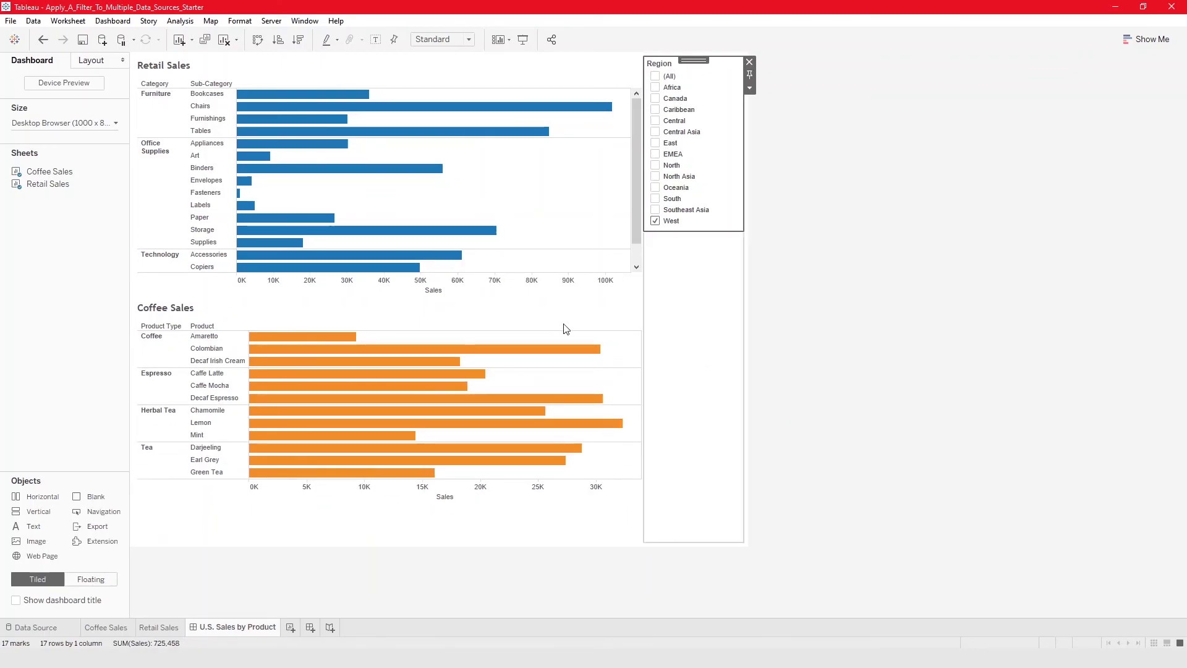
pyautogui.moveTo(537, 471)
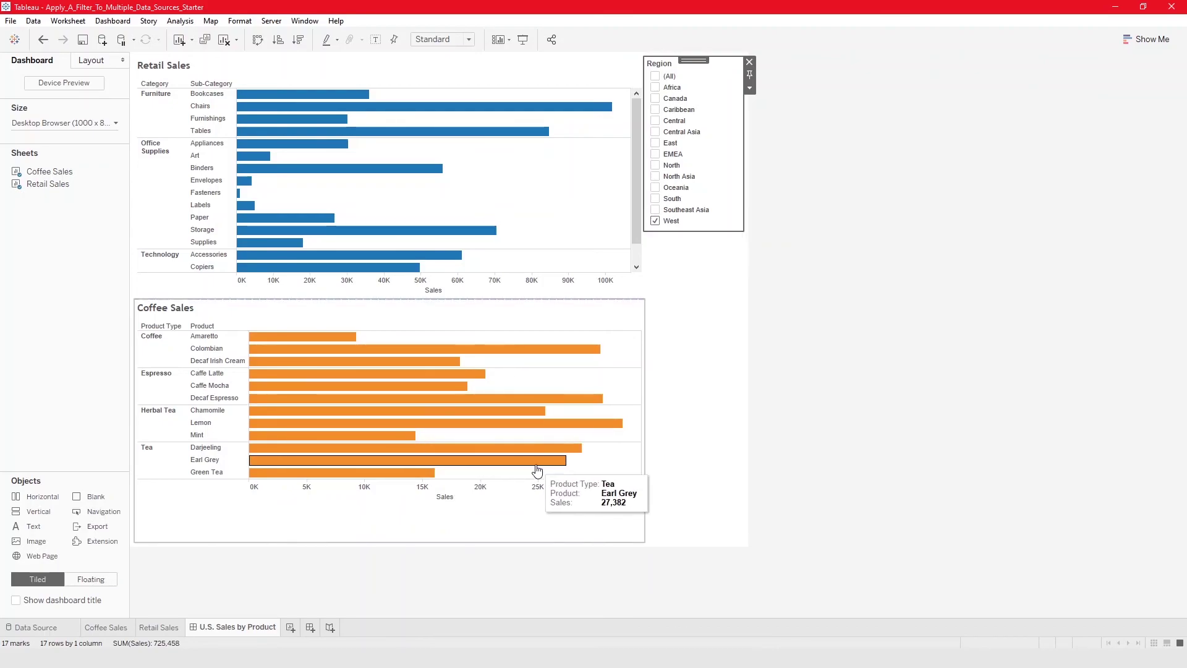
# Switch the dashboard's Region filter from West to South, and add West and East back to the selection
pyautogui.click(656, 221)
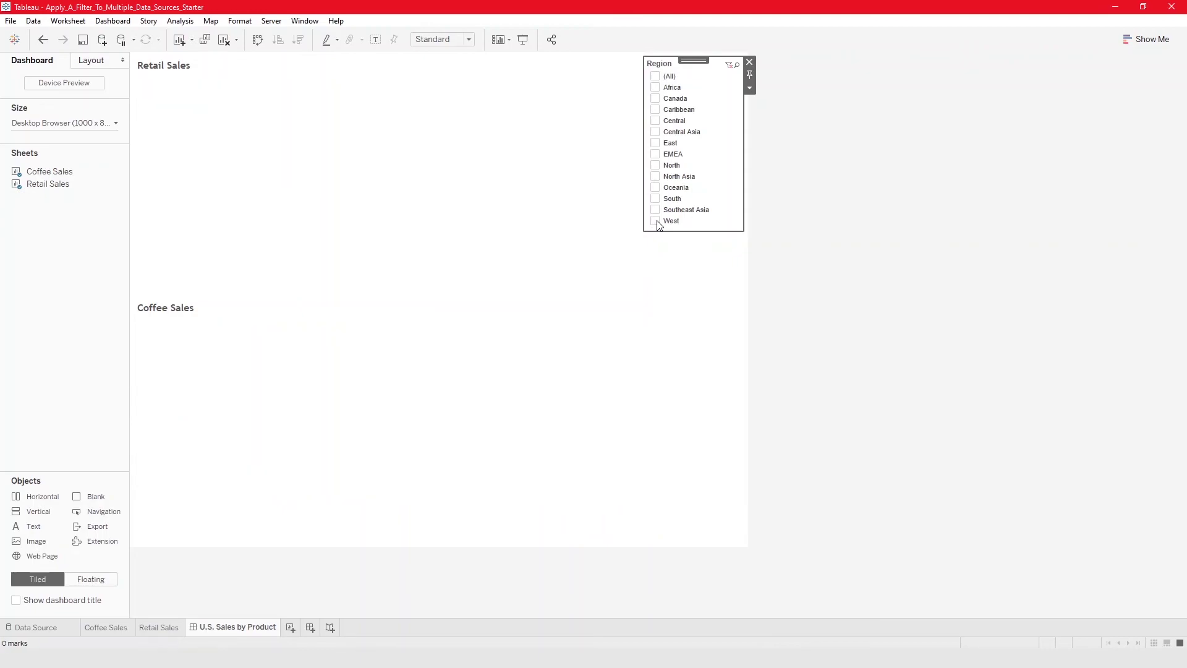
pyautogui.click(656, 200)
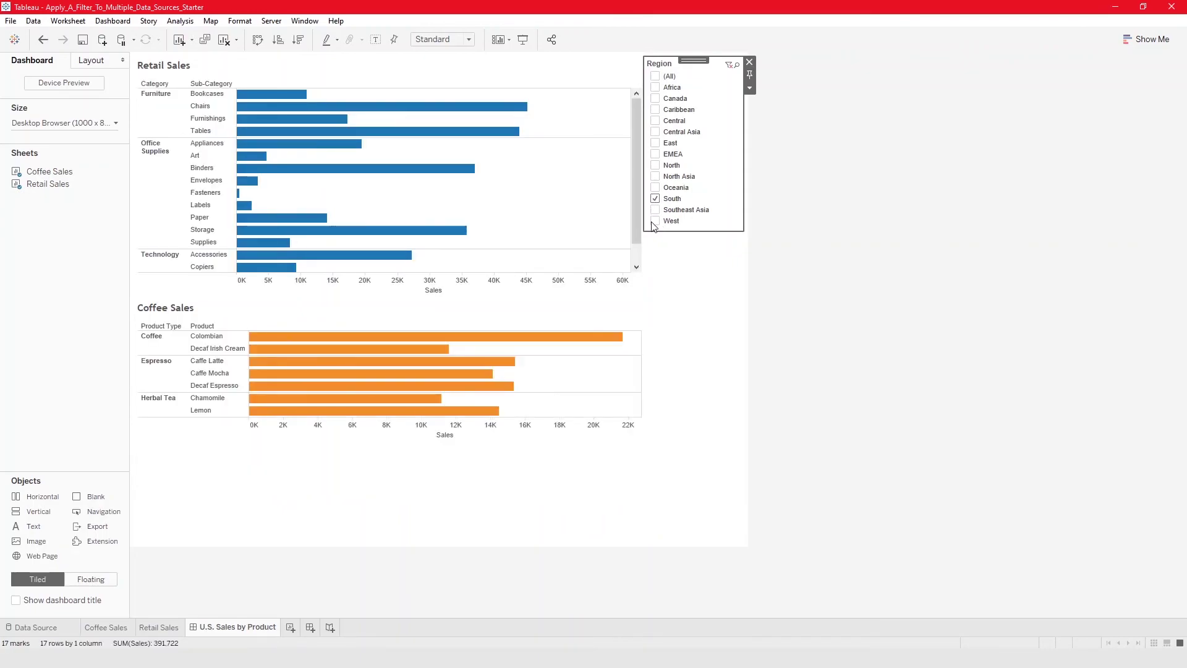
pyautogui.click(656, 222)
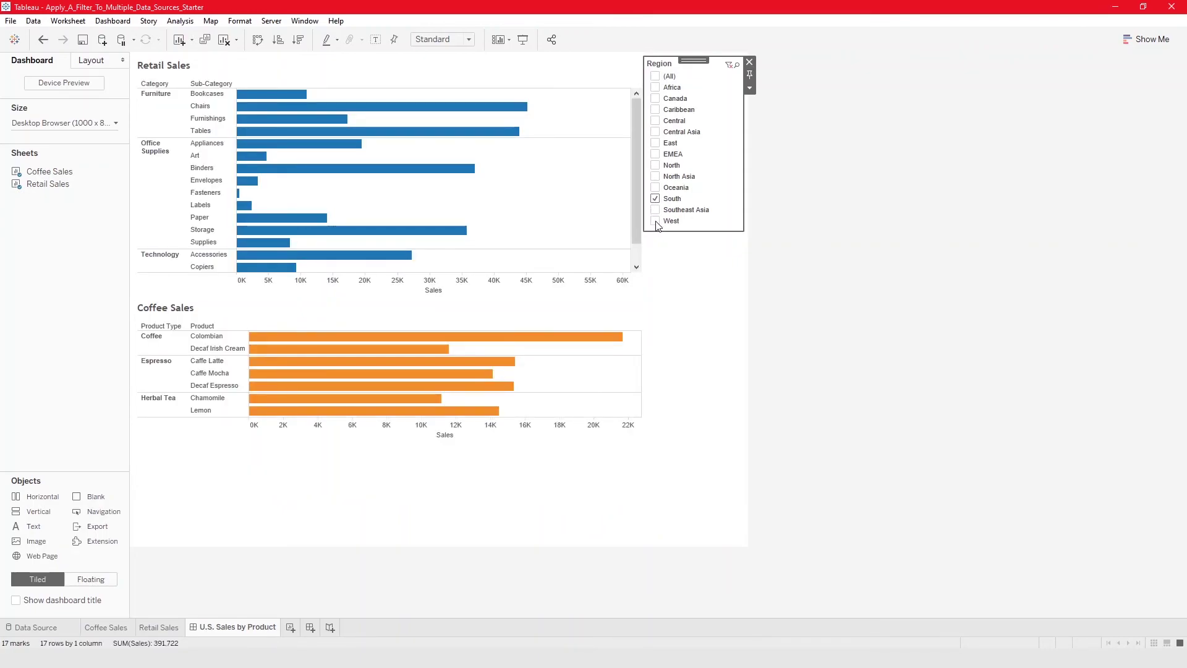
pyautogui.click(656, 144)
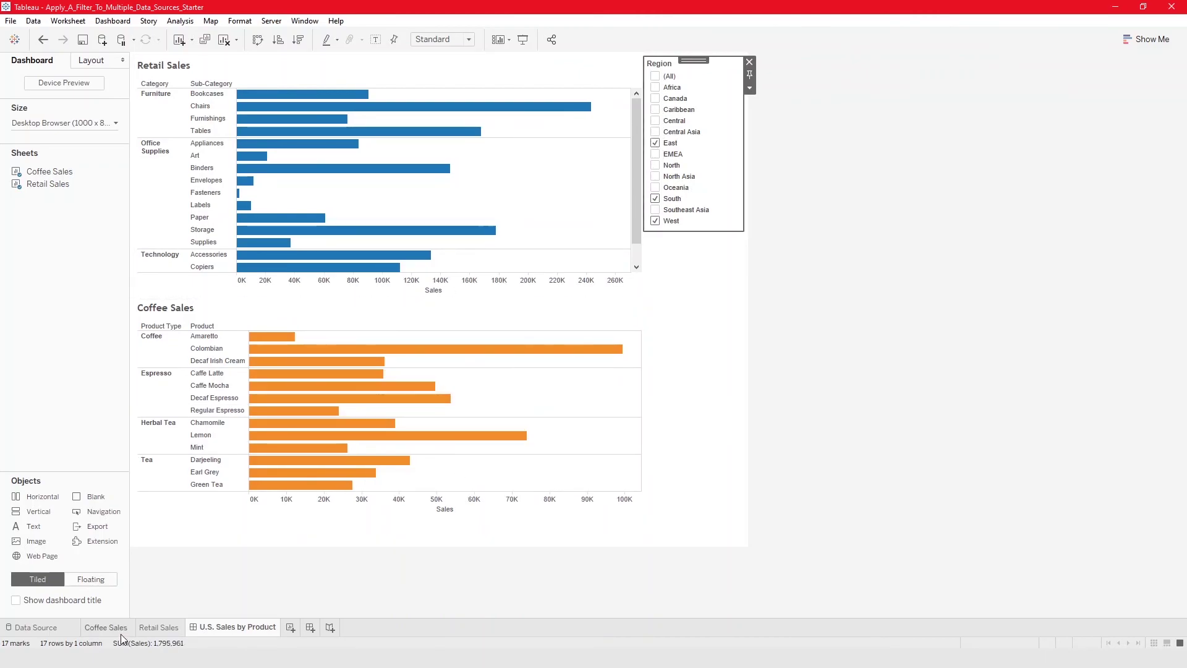
# Color the Retail Sales bars by Region and the Coffee Sales bars by Market
pyautogui.click(152, 626)
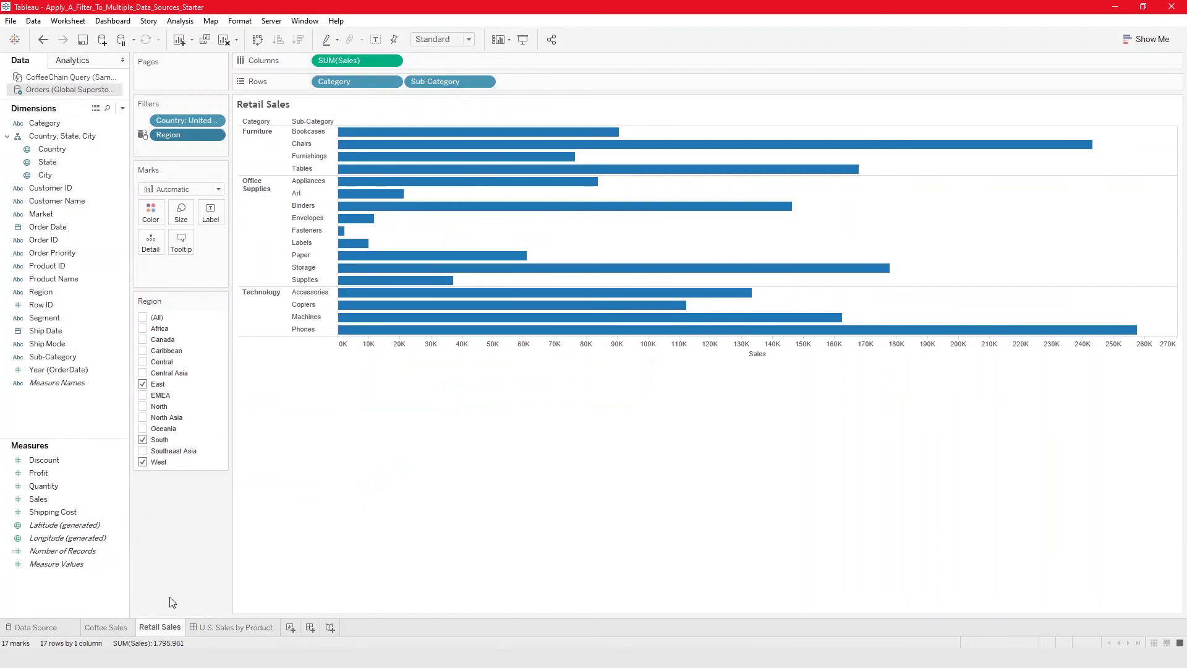
pyautogui.moveTo(47, 291); pyautogui.dragTo(149, 213)
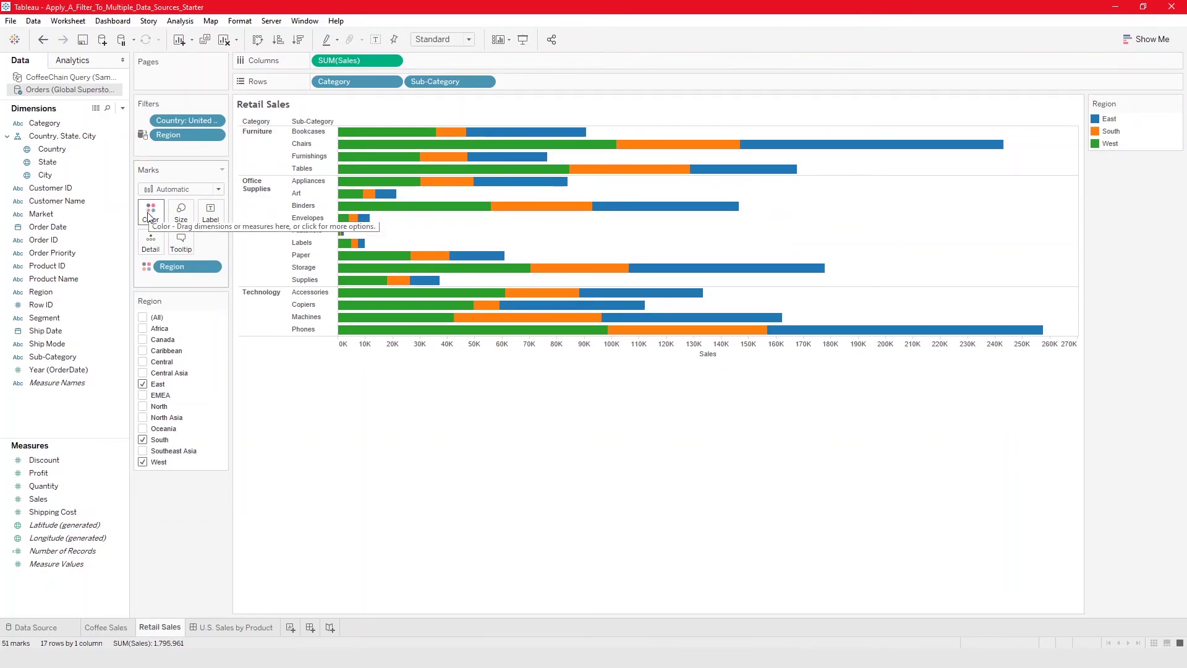
pyautogui.click(106, 628)
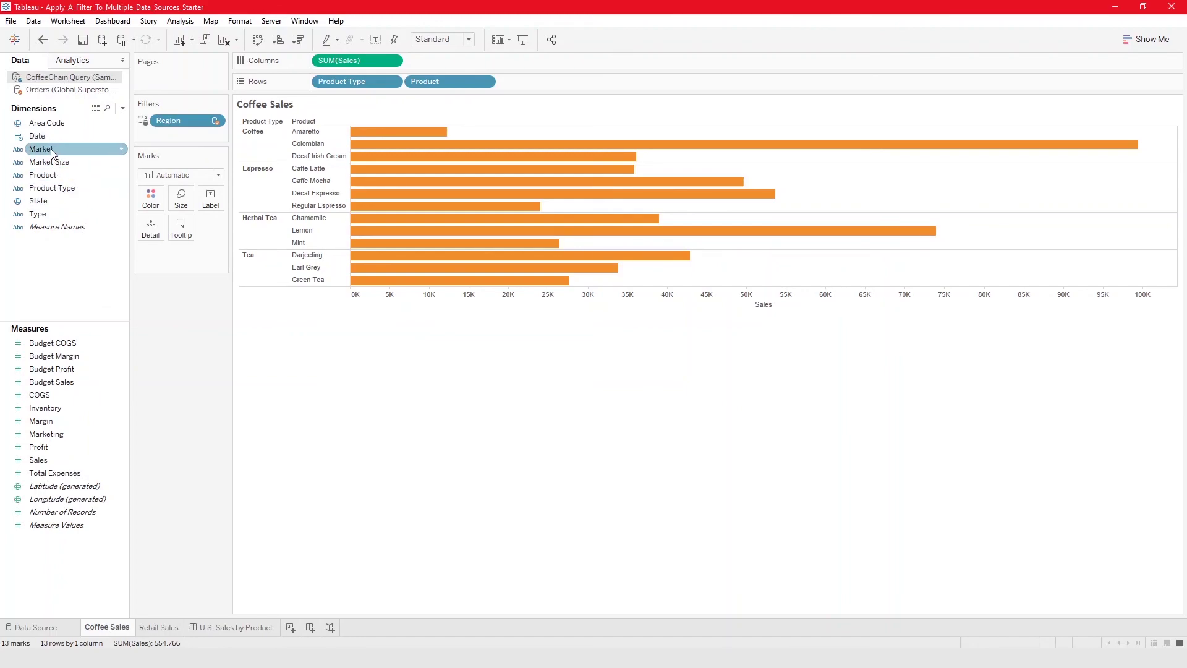
pyautogui.moveTo(52, 149); pyautogui.dragTo(155, 208)
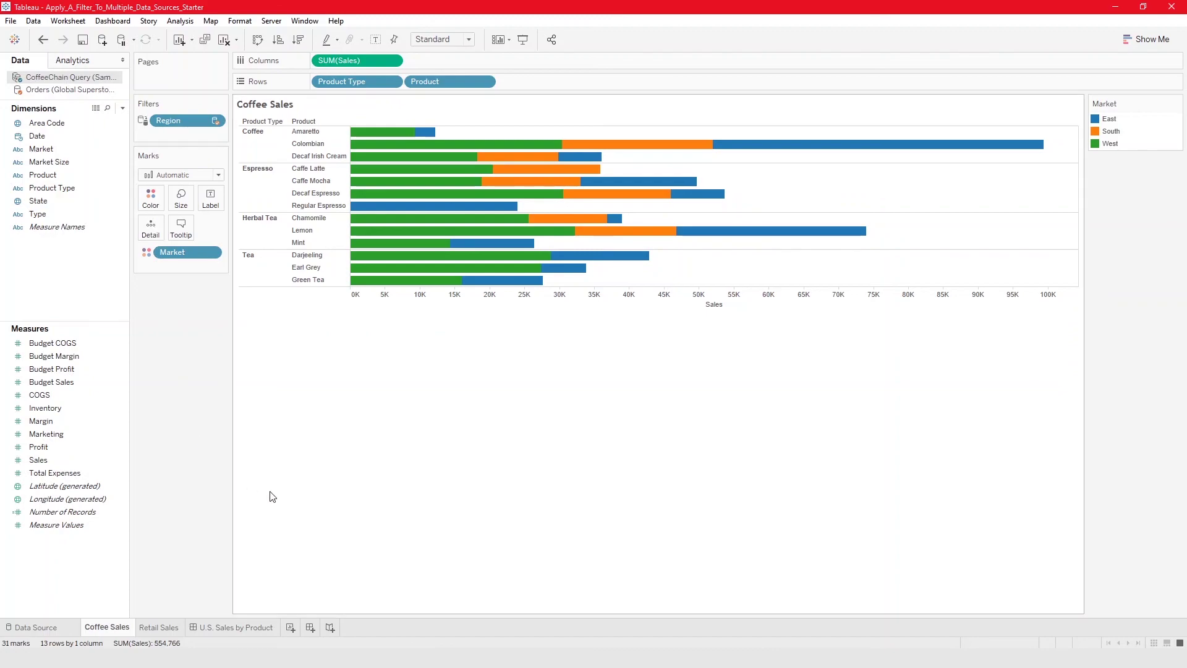
# On the U.S. Sales by Product dashboard, toggle Central on and off and limit the Region filter to East
pyautogui.click(247, 627)
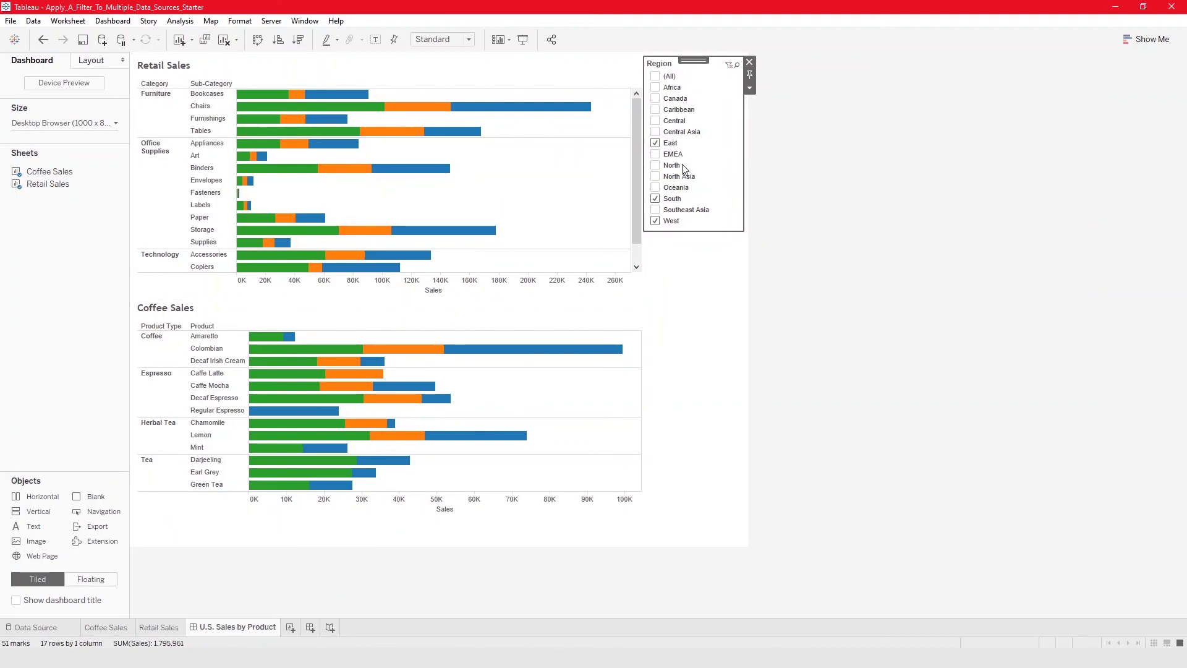
pyautogui.click(655, 121)
pyautogui.click(656, 122)
pyautogui.click(656, 221)
pyautogui.click(657, 199)
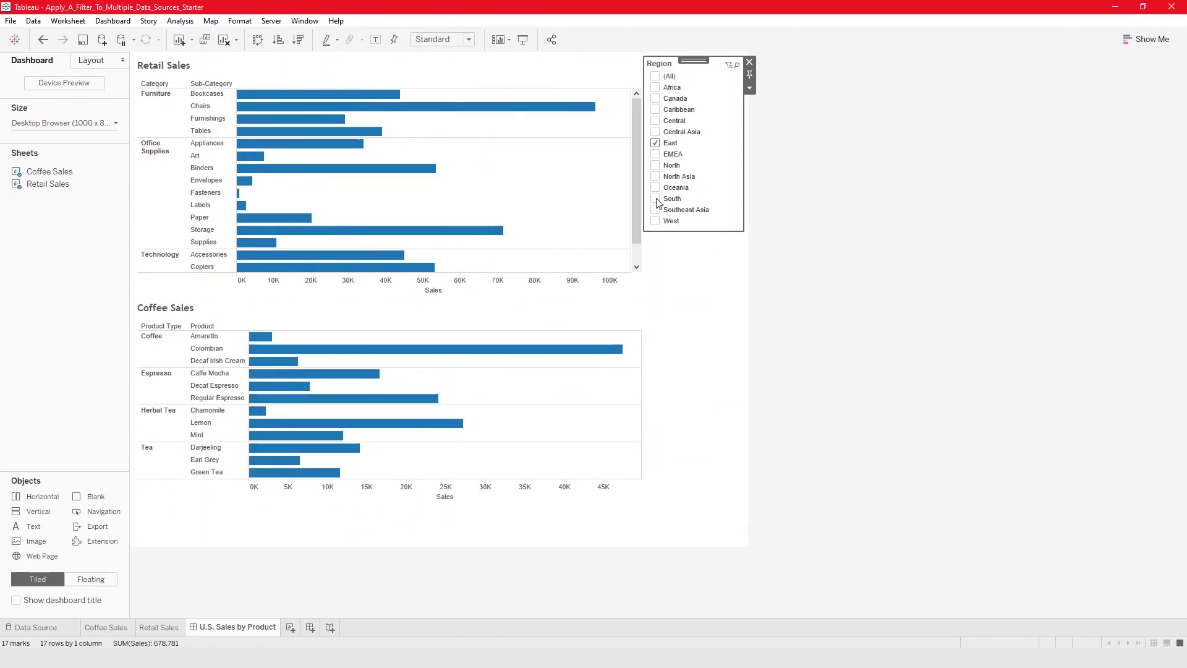
# Include West, South and Central alongside East in the dashboard's Region filter
pyautogui.click(656, 221)
pyautogui.click(656, 200)
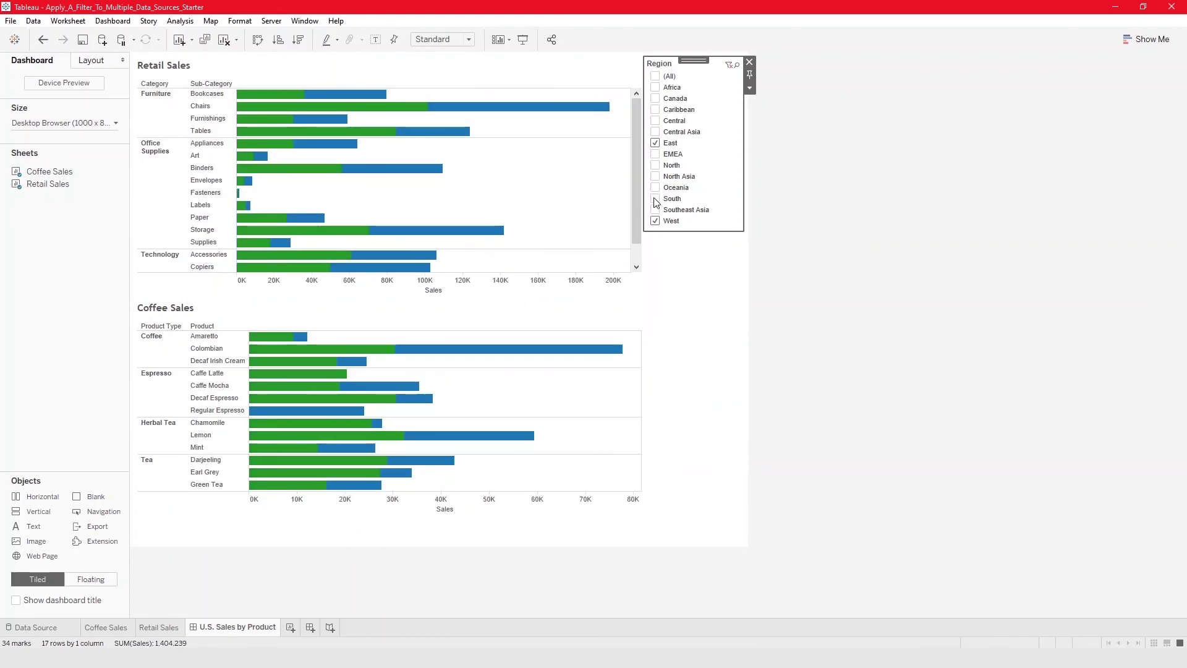
pyautogui.click(656, 121)
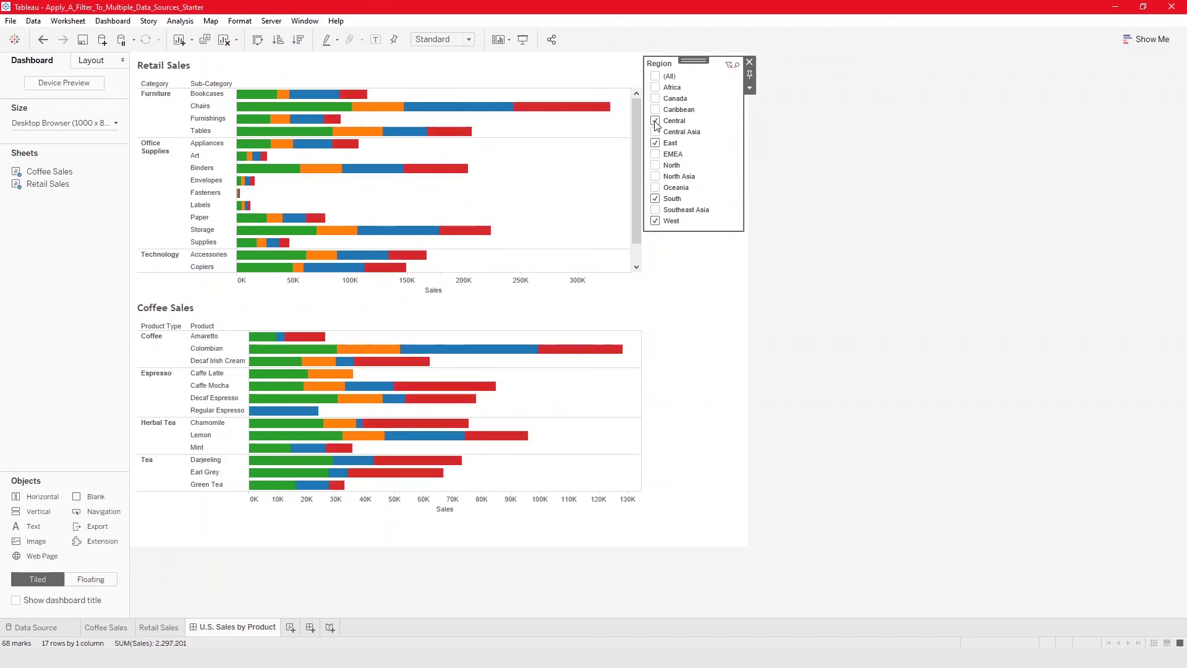